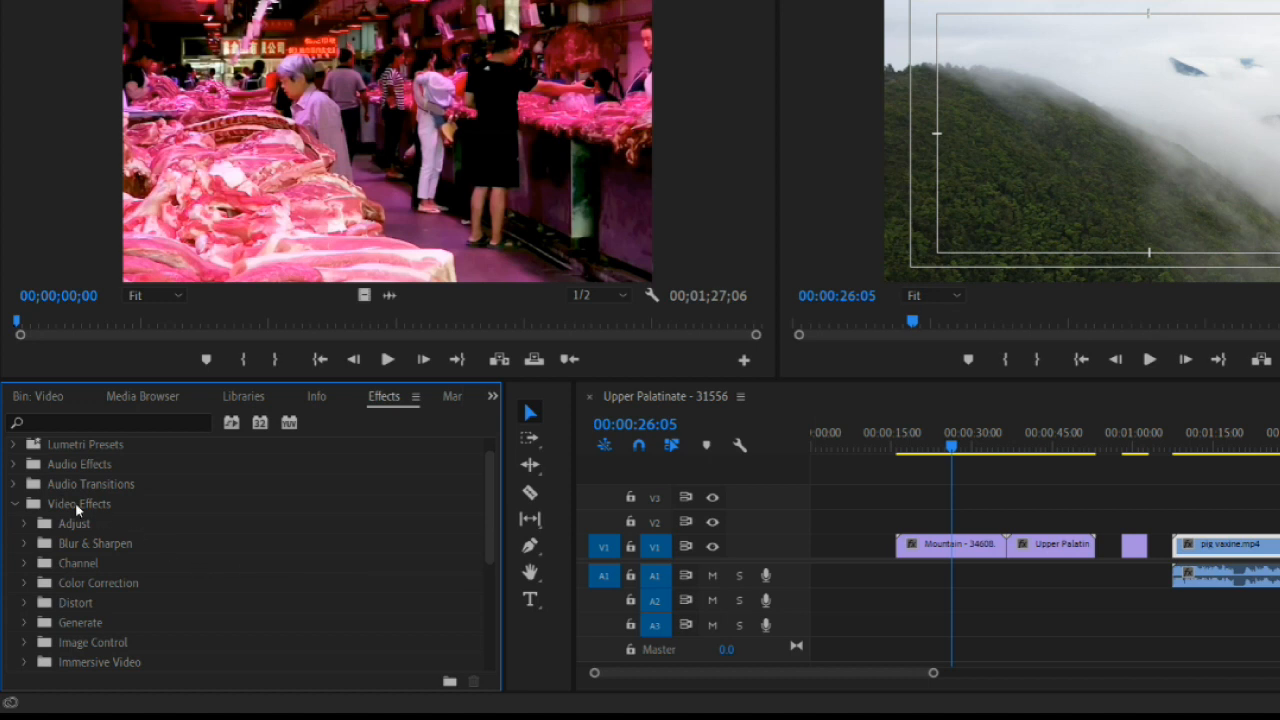
Apply the Gaussian Blur effect from Blur & Sharpen to the Mountain clip on the timeline
{"action": "left_click", "coordinate": [25, 545]}
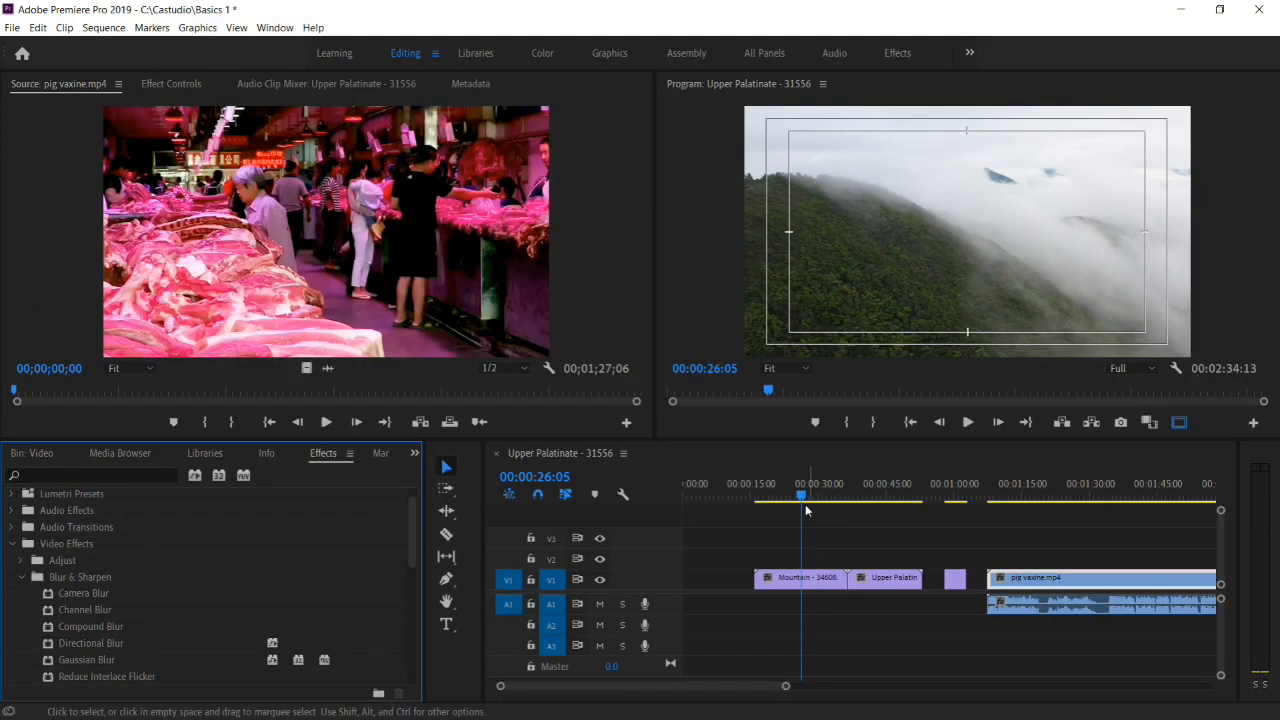
{"action": "left_click", "coordinate": [951, 448]}
{"action": "mouse_move", "coordinate": [801, 498]}
{"action": "left_mouse_down"}
{"action": "mouse_move", "coordinate": [788, 502]}
{"action": "mouse_move", "coordinate": [810, 504]}
{"action": "mouse_move", "coordinate": [790, 503]}
{"action": "mouse_move", "coordinate": [801, 521]}
{"action": "left_mouse_up"}
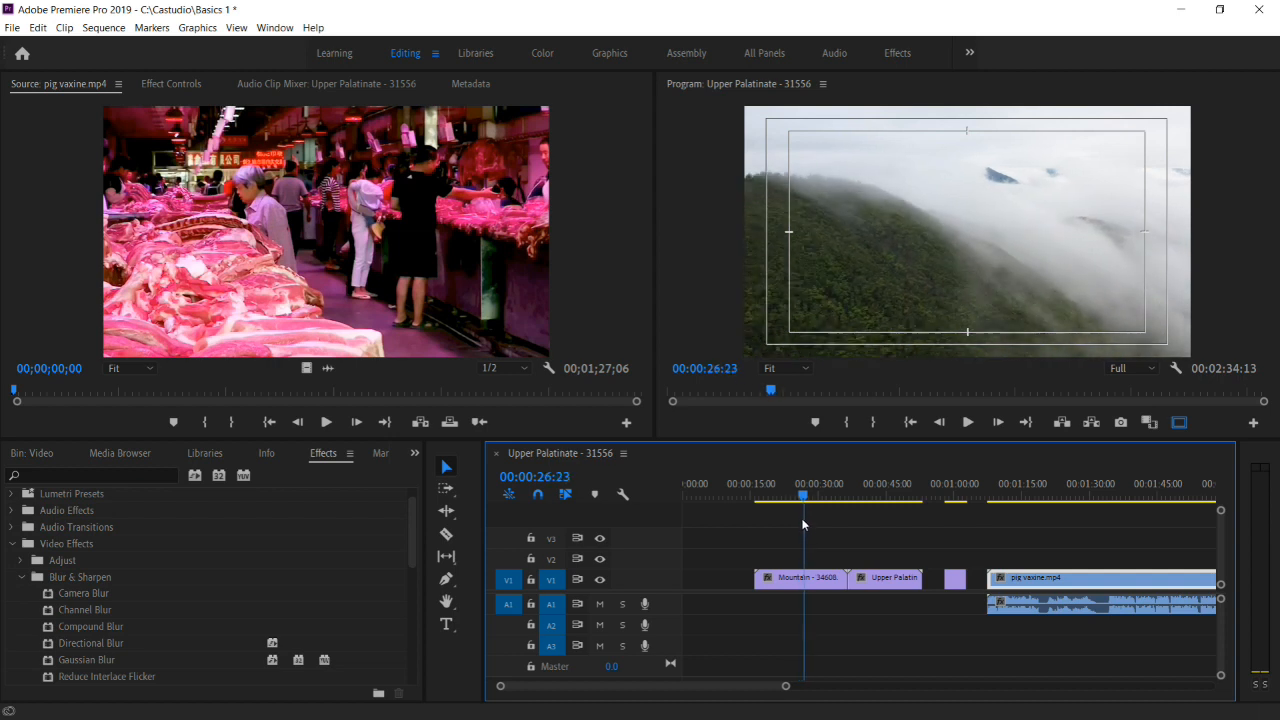
{"action": "left_click", "coordinate": [72, 660]}
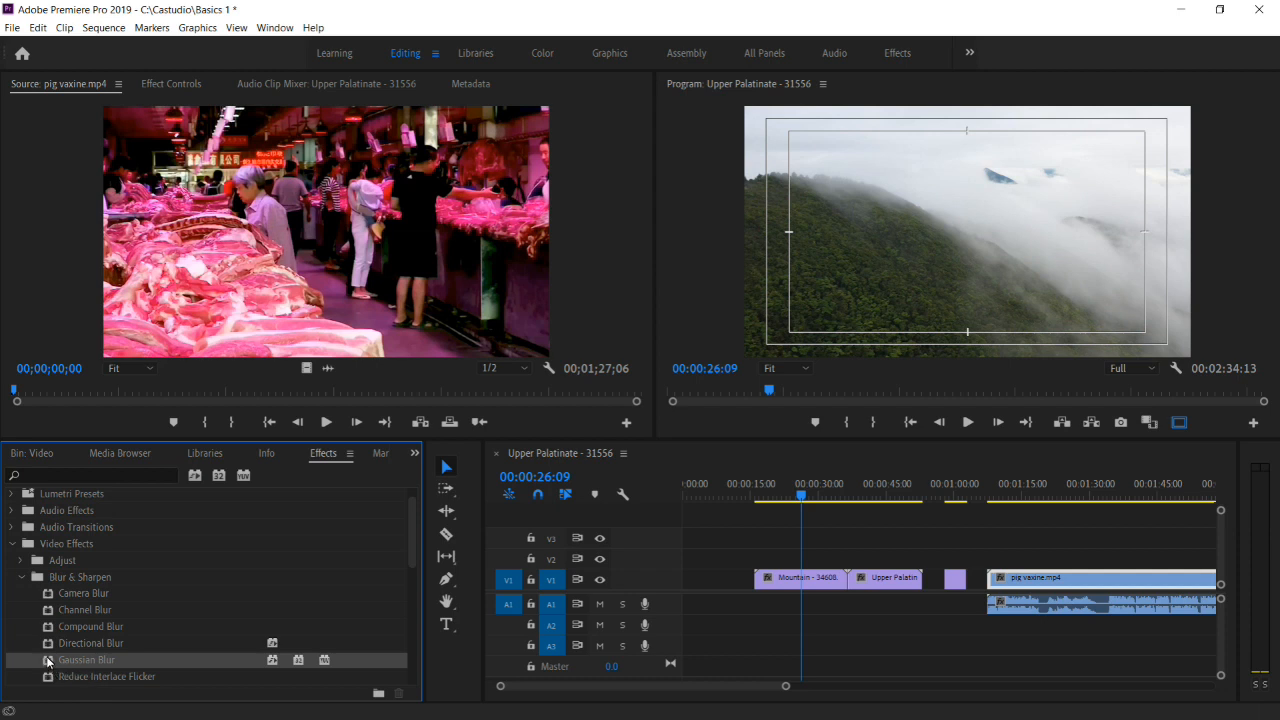
{"action": "left_click_drag", "start_coordinate": [603, 584], "coordinate": [780, 587]}
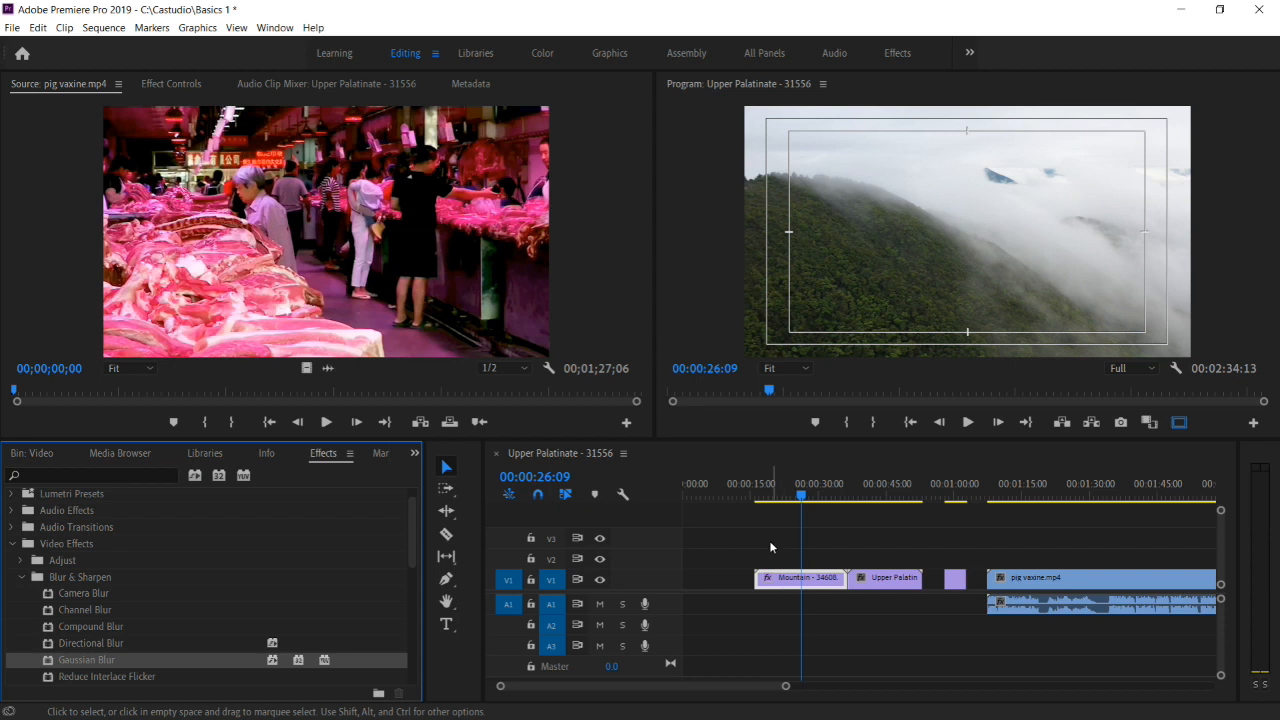
{"action": "left_click", "coordinate": [802, 498]}
{"action": "mouse_move", "coordinate": [802, 498]}
{"action": "left_mouse_down"}
{"action": "mouse_move", "coordinate": [785, 507]}
{"action": "mouse_move", "coordinate": [803, 512]}
{"action": "left_mouse_up"}
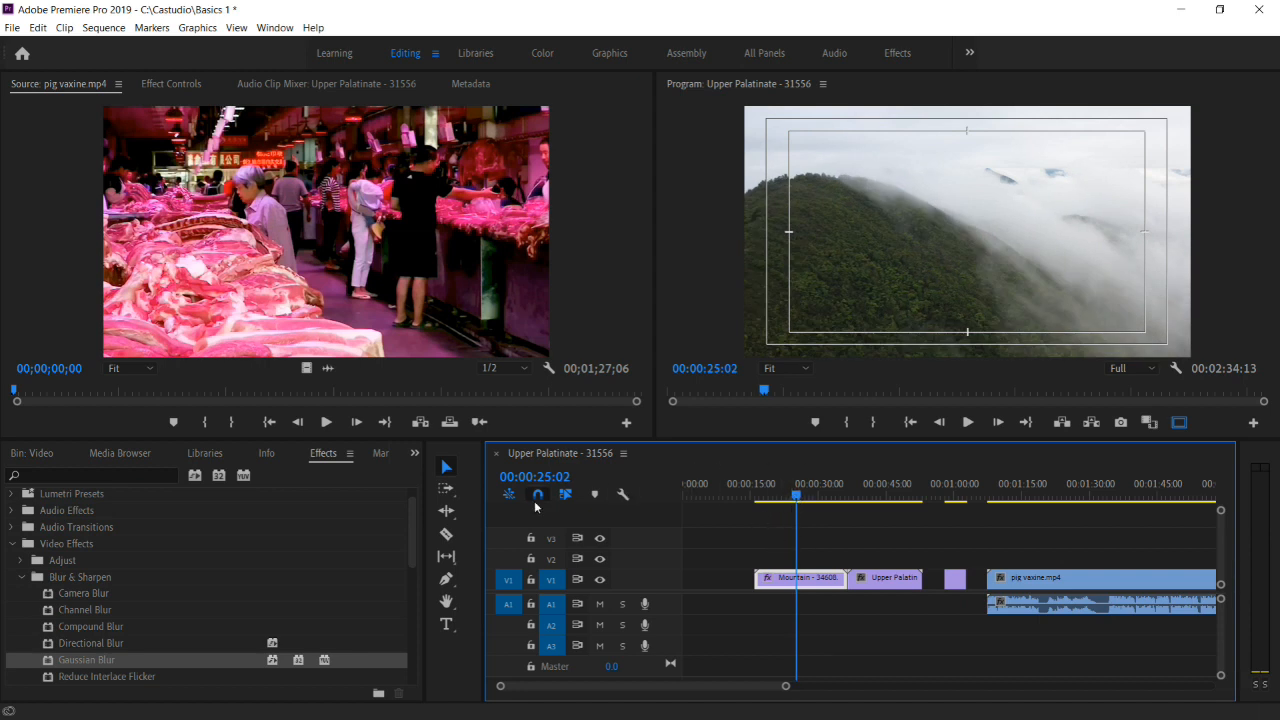
Set the Mountain clip's Gaussian Blur blurriness to 100, with the playhead at 00:00:22:22
{"action": "left_click", "coordinate": [176, 84]}
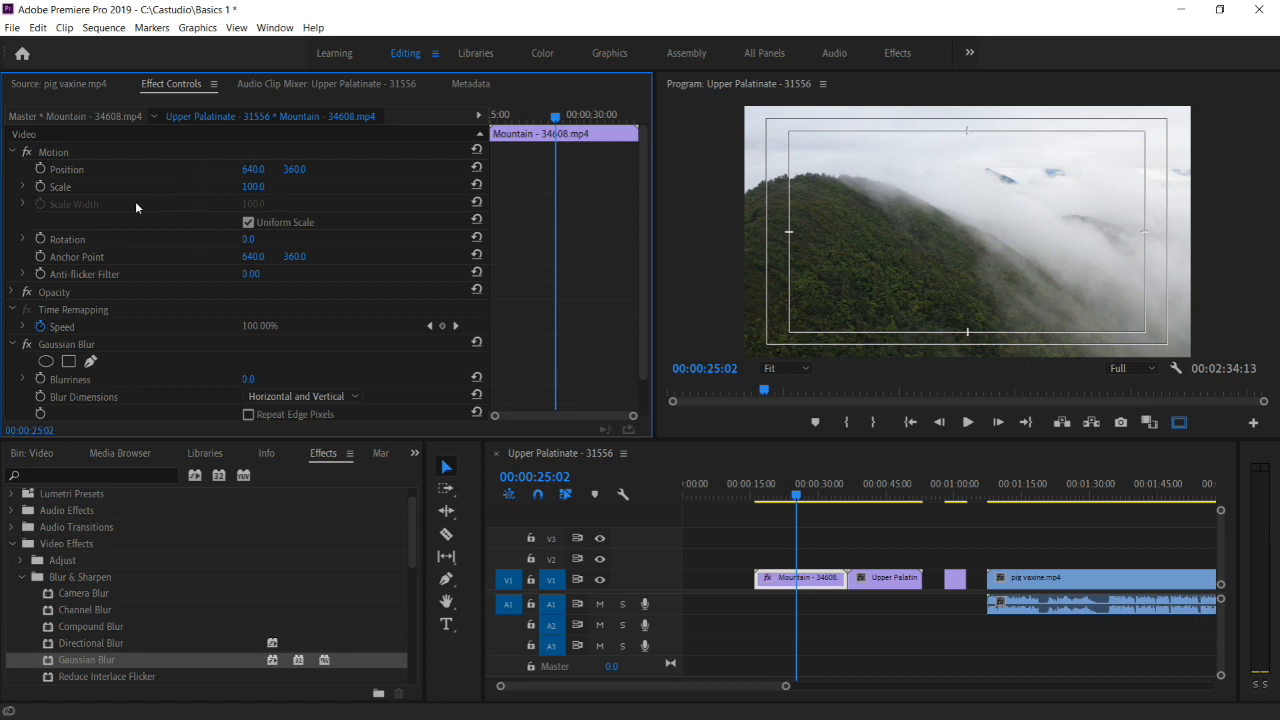
{"action": "left_click", "coordinate": [14, 151]}
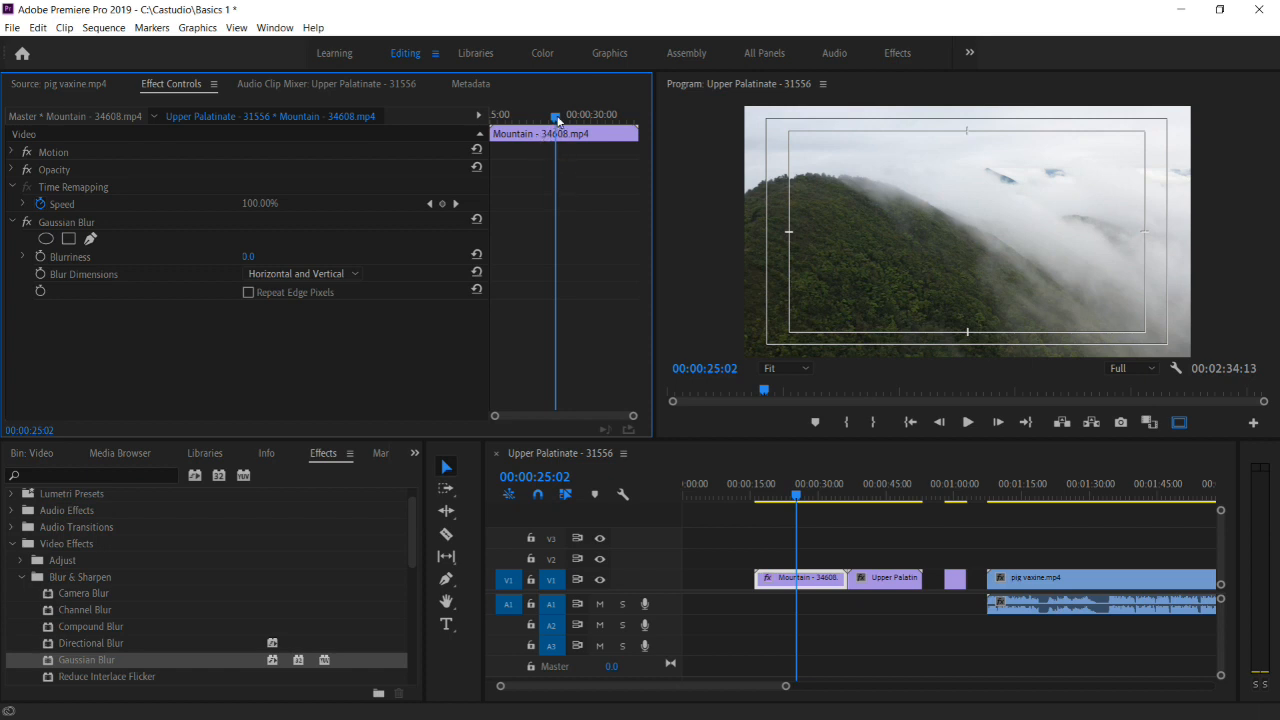
{"action": "left_click_drag", "start_coordinate": [556, 119], "coordinate": [484, 175]}
{"action": "key", "text": "space"}
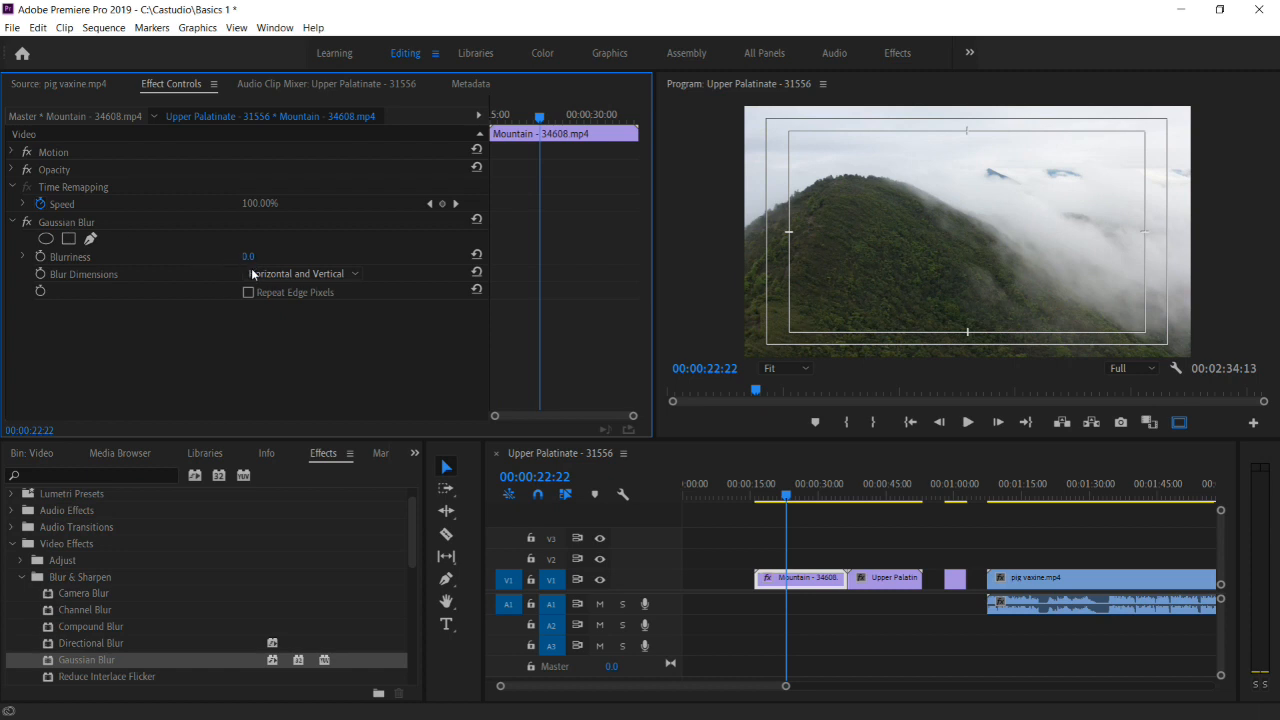
{"action": "left_click_drag", "start_coordinate": [283, 260], "coordinate": [311, 275]}
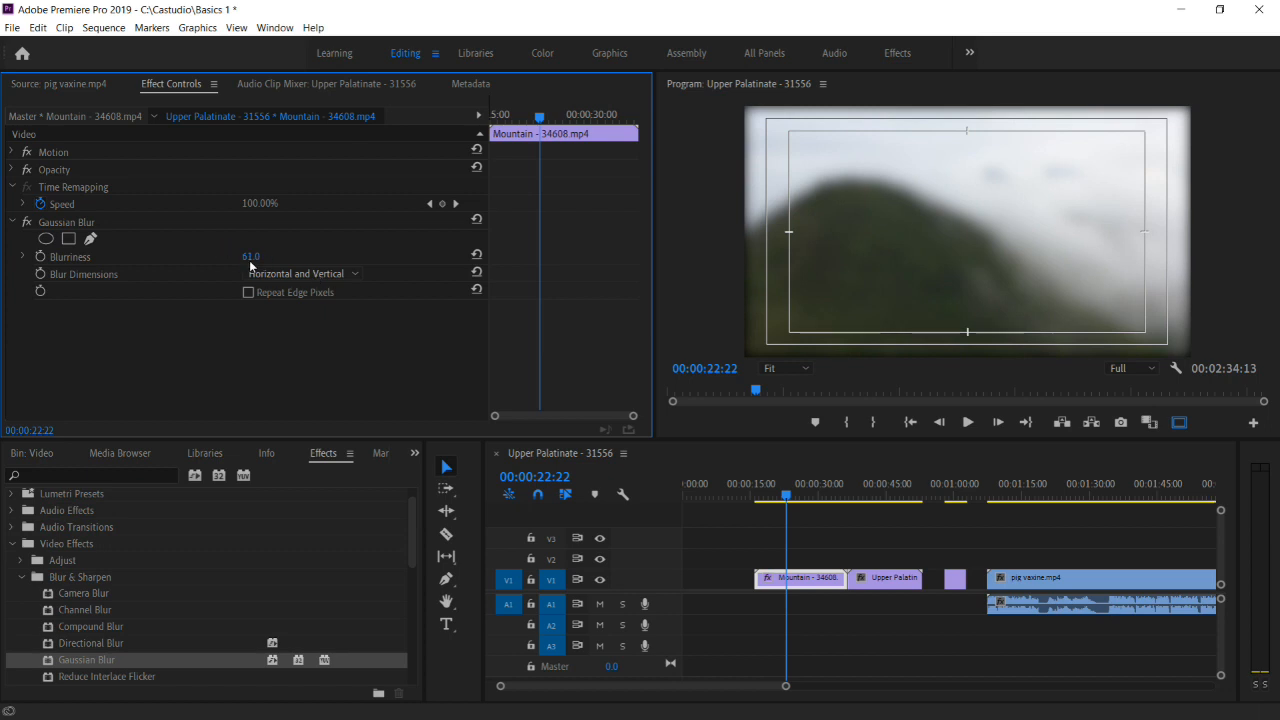
{"action": "left_click_drag", "start_coordinate": [253, 262], "coordinate": [257, 262]}
{"action": "left_click", "coordinate": [251, 261]}
{"action": "left_click", "coordinate": [264, 256]}
{"action": "key", "text": "ctrl+a"}
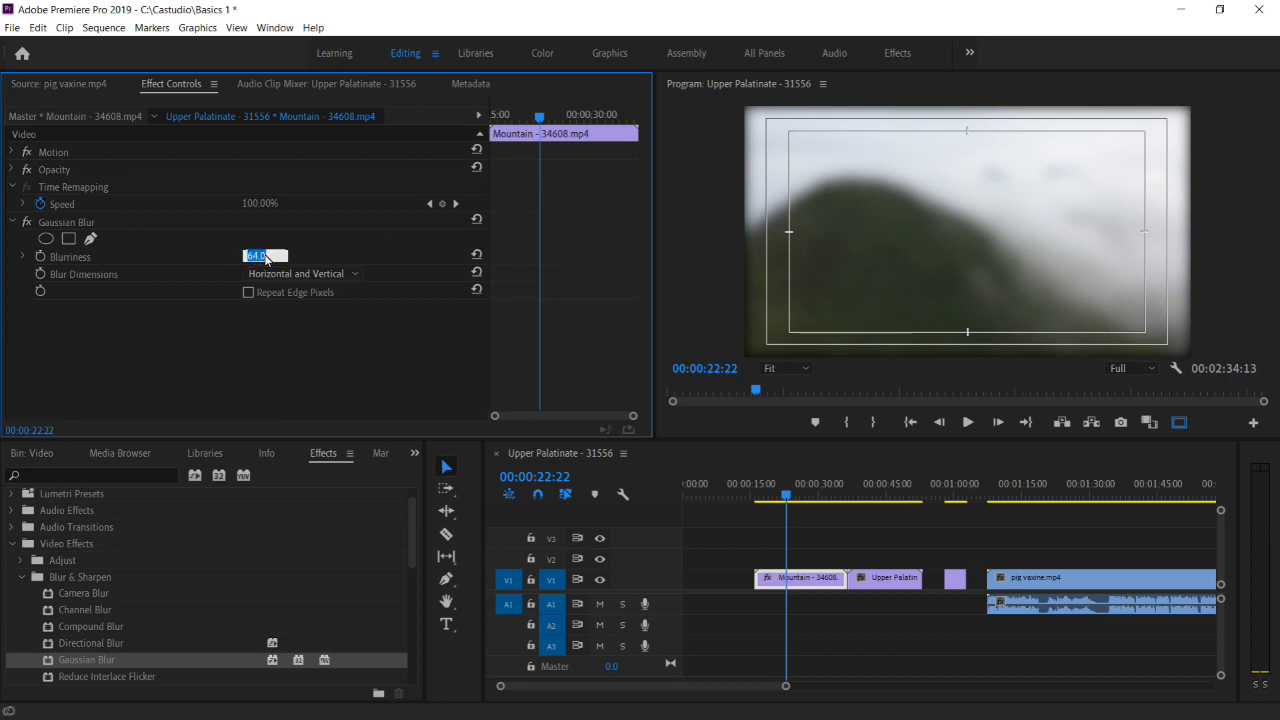
{"action": "type", "text": "100"}
{"action": "key", "text": "Return"}
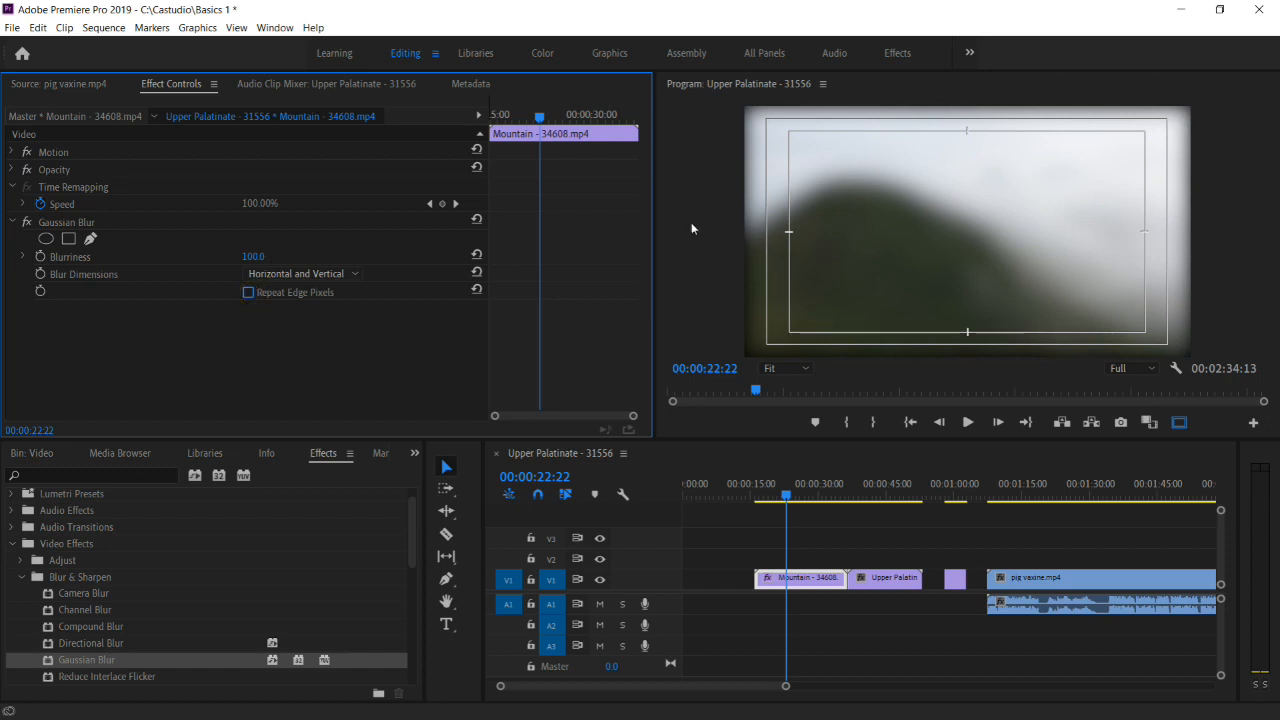
Compare the blurred frame with Repeat Edge Pixels on and off, and leave the option enabled
{"action": "left_click", "coordinate": [249, 295]}
{"action": "left_click", "coordinate": [249, 295]}
{"action": "left_click", "coordinate": [249, 295]}
{"action": "left_click", "coordinate": [249, 295]}
{"action": "left_click", "coordinate": [249, 294]}
{"action": "left_click", "coordinate": [249, 294]}
{"action": "left_click", "coordinate": [249, 294]}
{"action": "left_click", "coordinate": [249, 294]}
{"action": "left_click", "coordinate": [249, 294]}
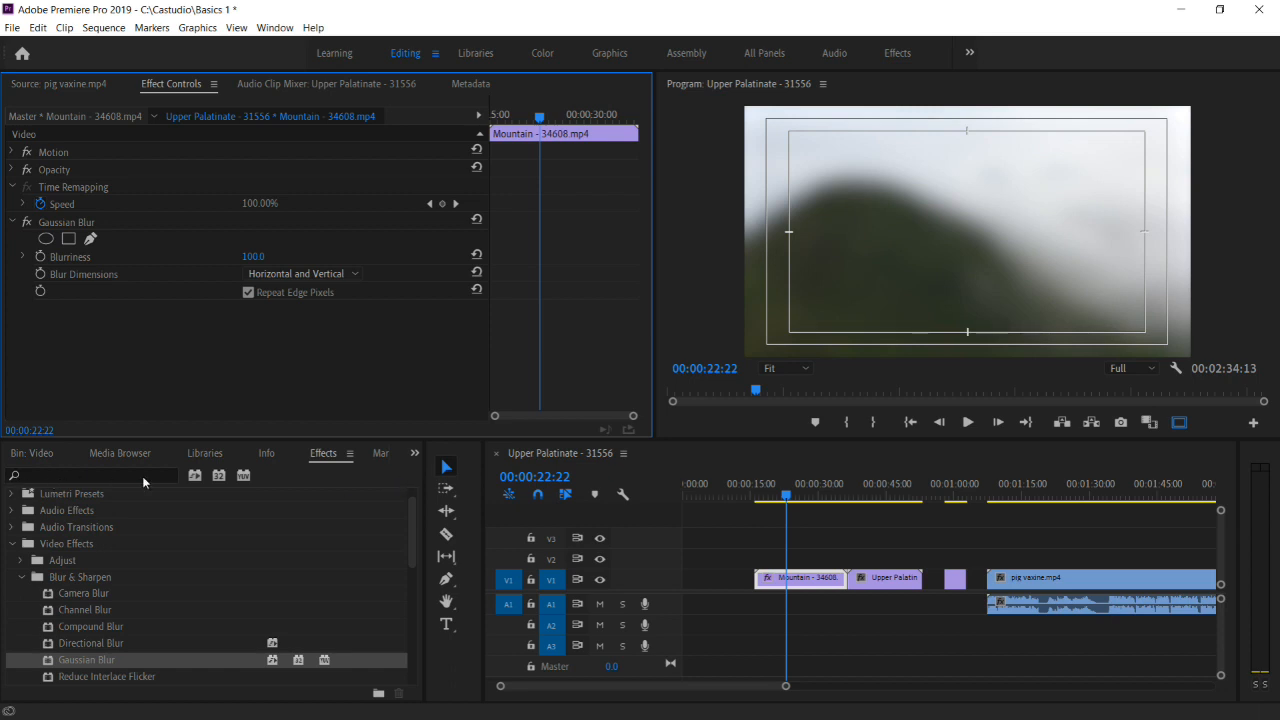
Search the effects for "find" and apply the Find Edges effect to the Mountain clip
{"action": "left_click", "coordinate": [89, 478]}
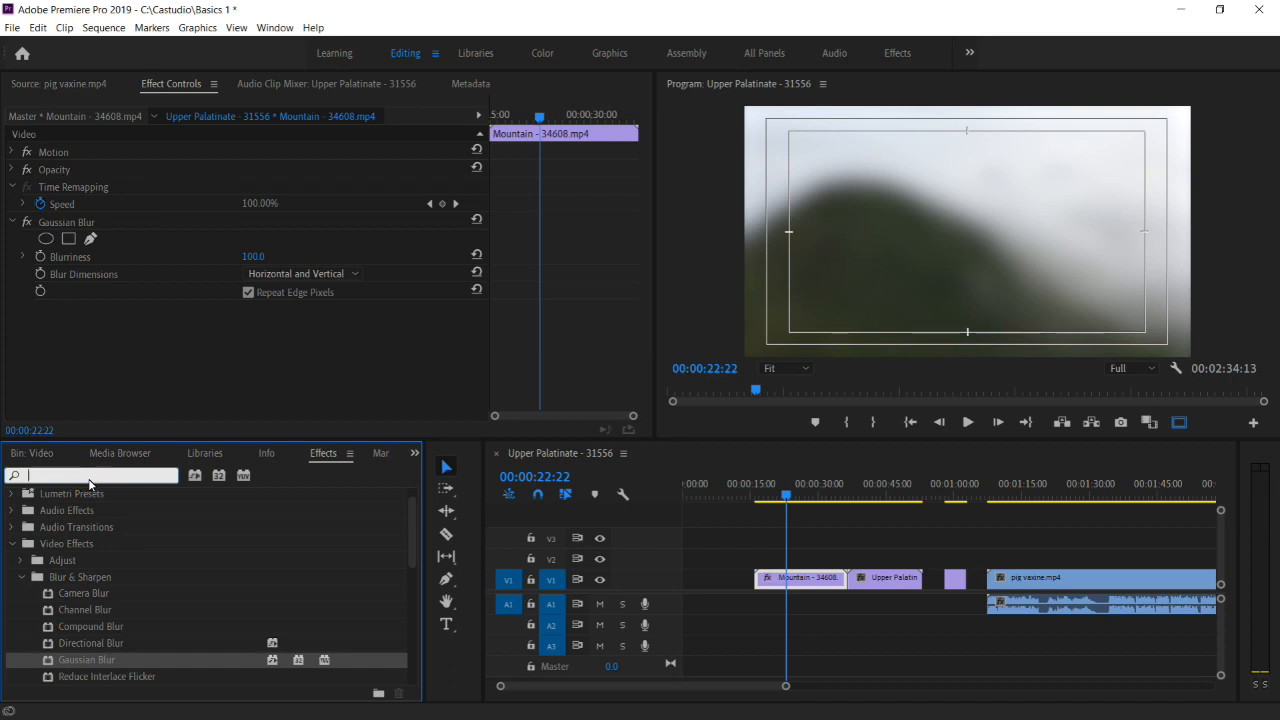
{"action": "type", "text": "find"}
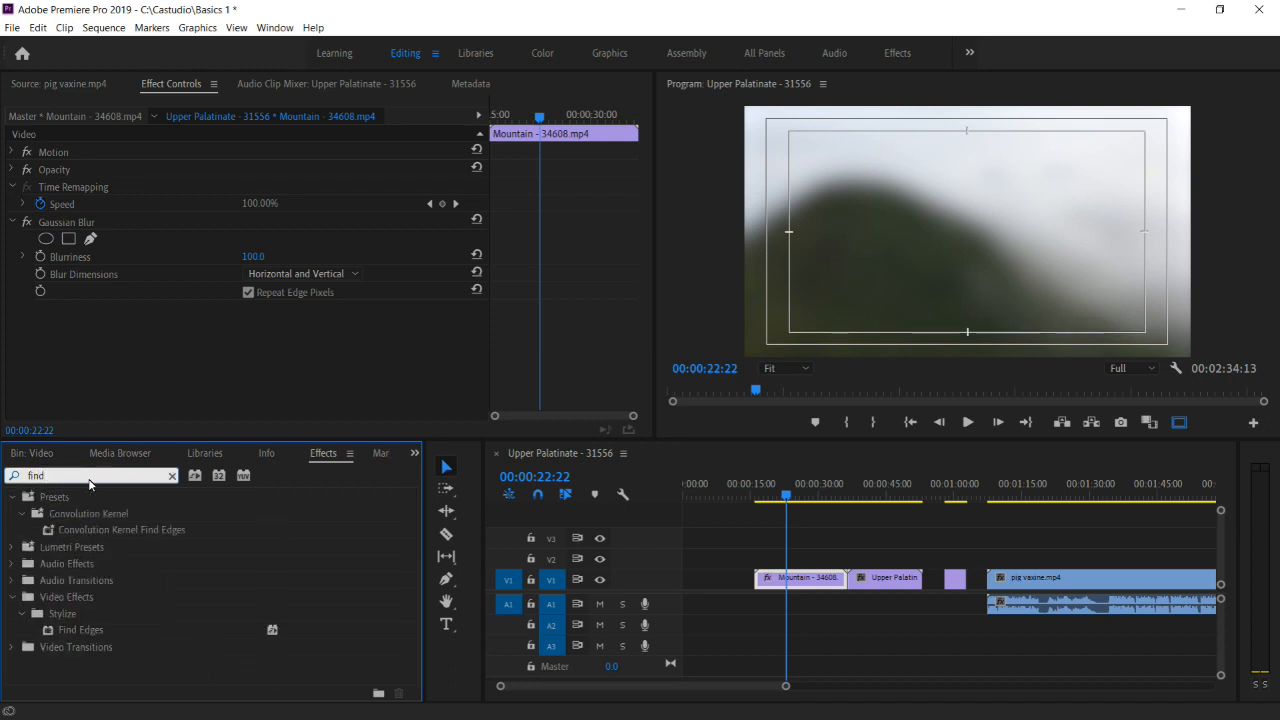
{"action": "left_click", "coordinate": [76, 634]}
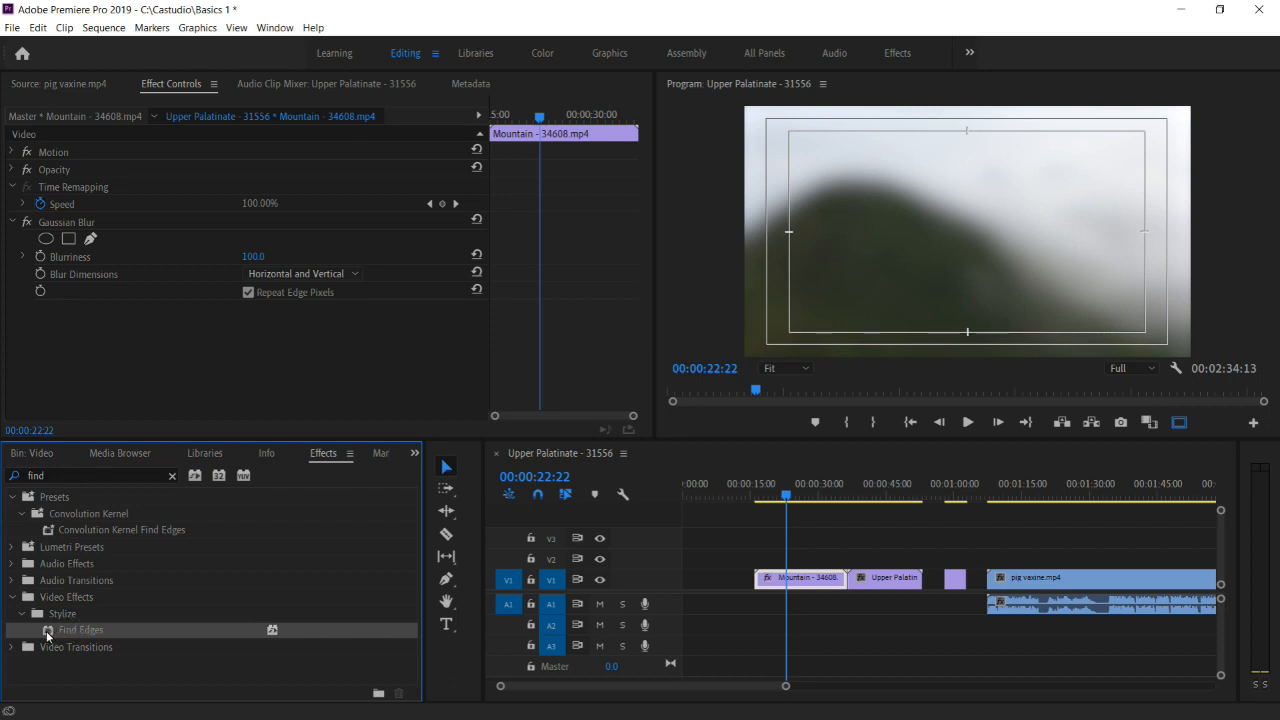
{"action": "left_click_drag", "start_coordinate": [47, 636], "coordinate": [768, 580]}
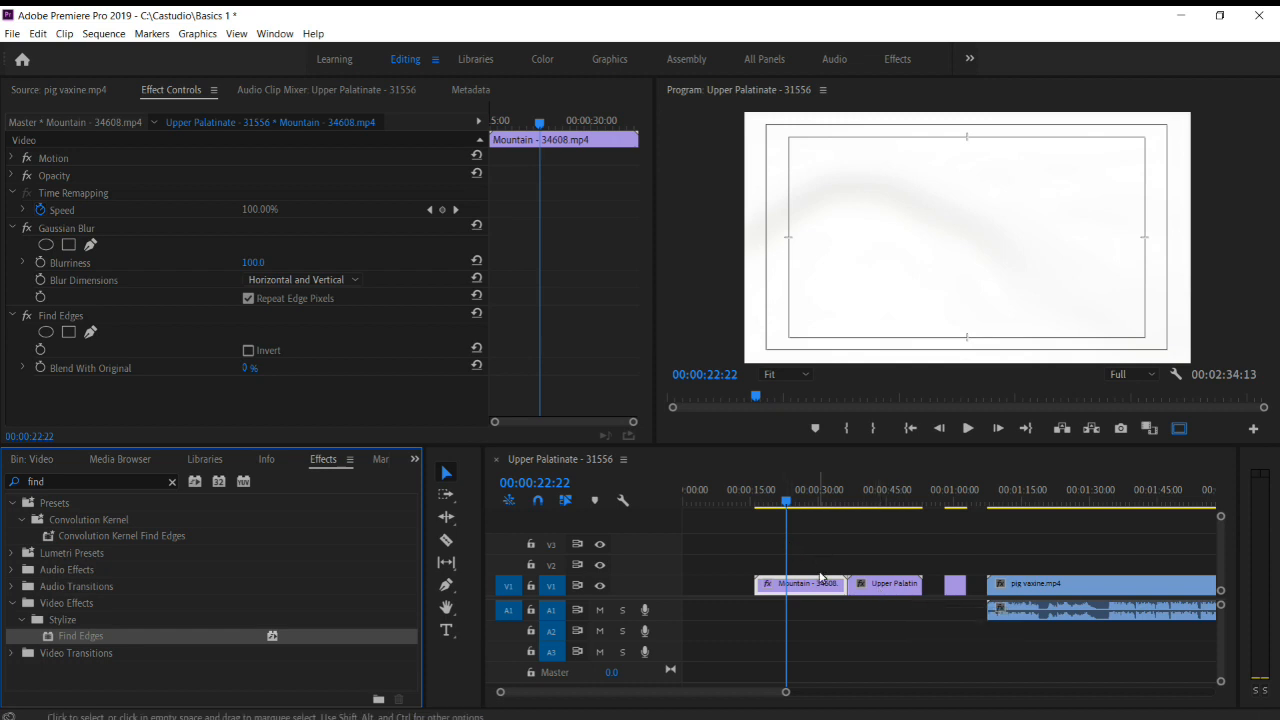
Inspect the effects applied to the Upper Palatinate clip, and return to the Mountain clip's effects
{"action": "left_click", "coordinate": [893, 588]}
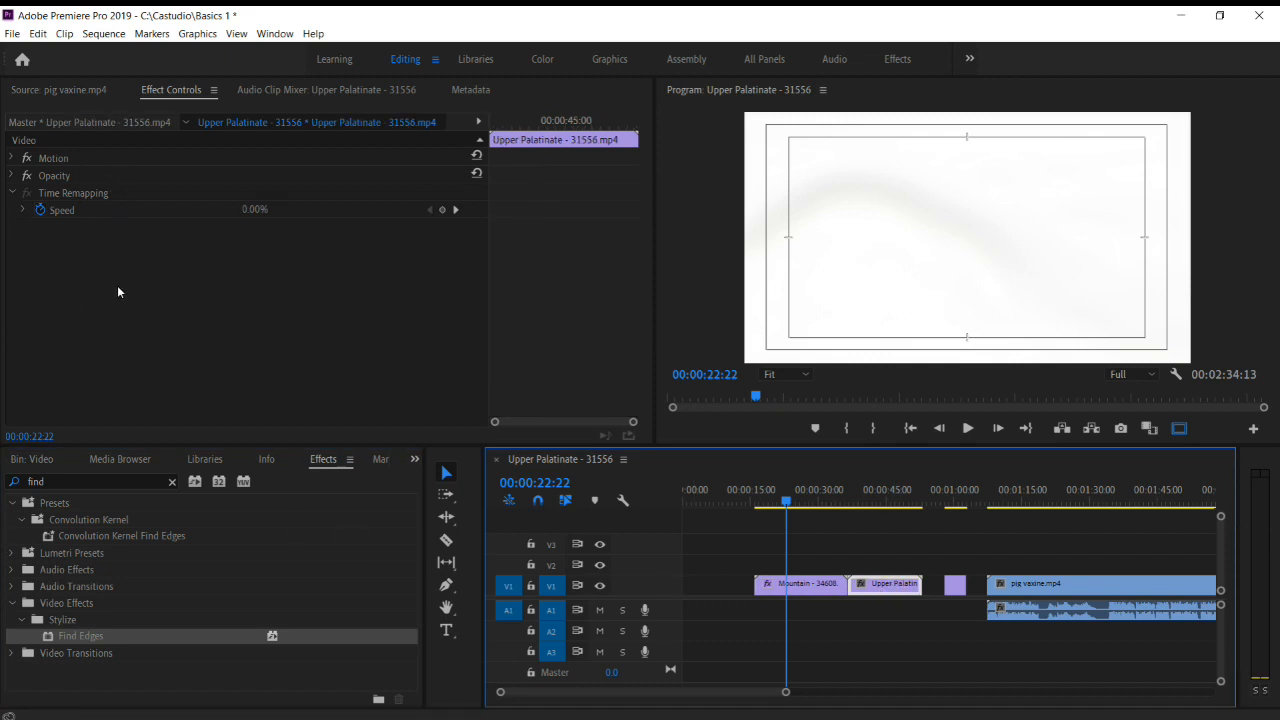
{"action": "left_click", "coordinate": [811, 591]}
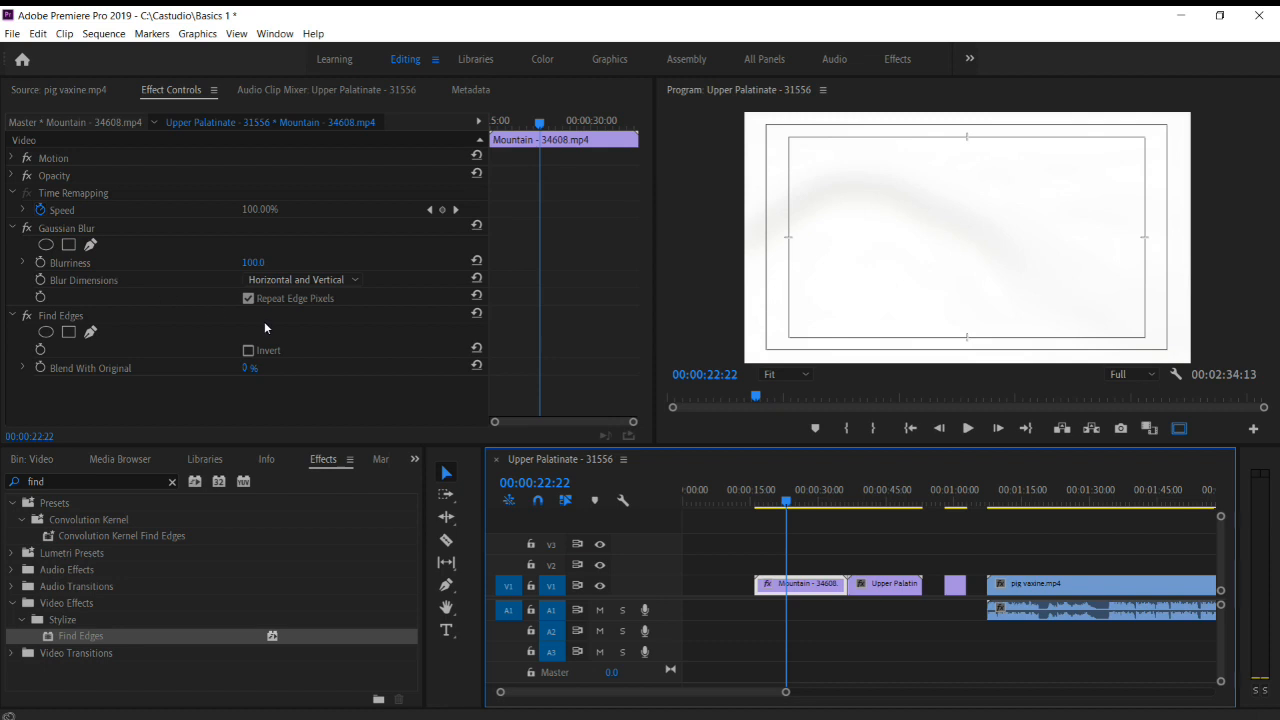
{"action": "left_click", "coordinate": [461, 316]}
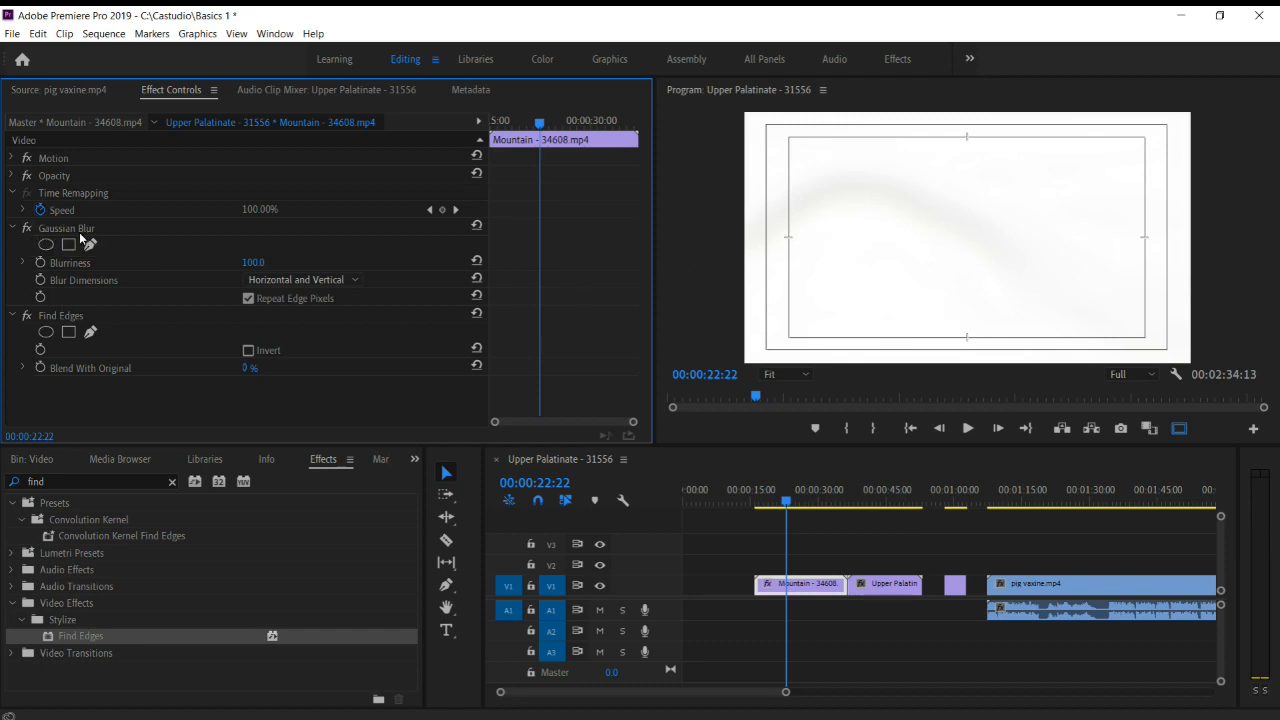
Toggle the Mountain clip's Gaussian Blur to compare the result, leave it disabled and check the frame at 00:00:26:23
{"action": "left_click", "coordinate": [27, 229]}
{"action": "left_click", "coordinate": [27, 229]}
{"action": "left_click", "coordinate": [27, 229]}
{"action": "left_click", "coordinate": [27, 229]}
{"action": "left_click", "coordinate": [27, 229]}
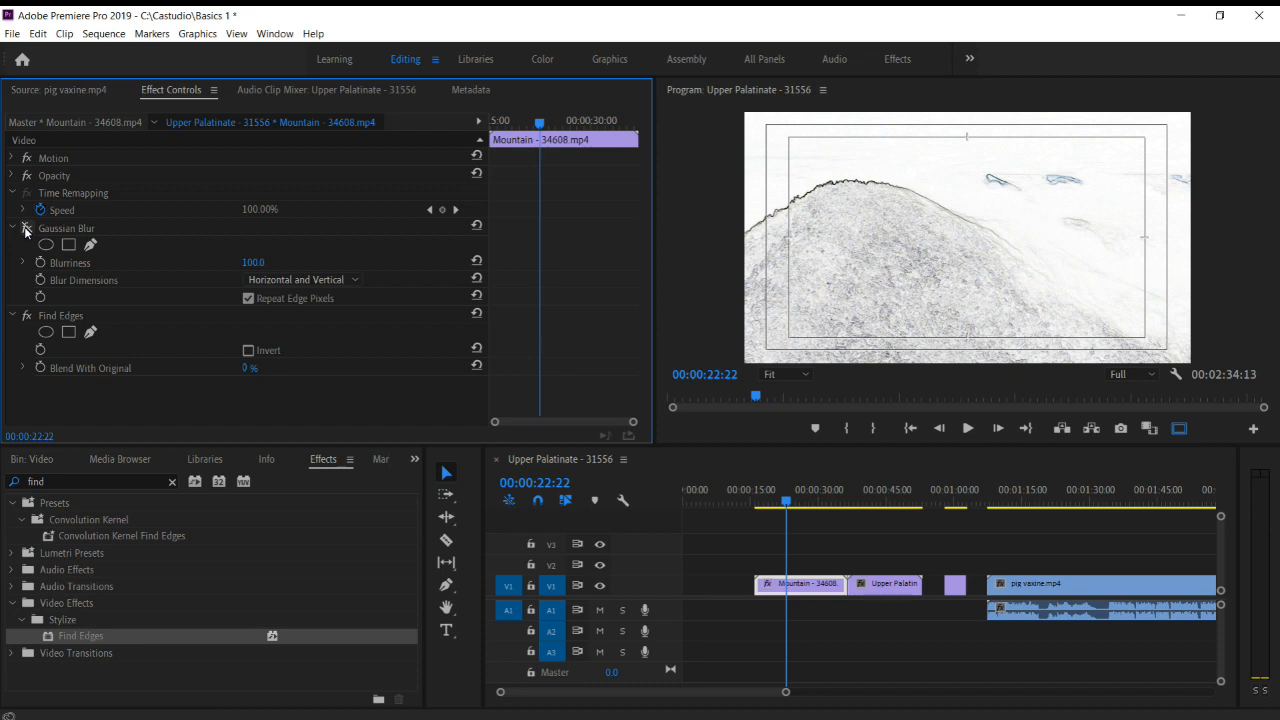
{"action": "left_click", "coordinate": [27, 229]}
{"action": "left_click", "coordinate": [27, 229]}
{"action": "left_click_drag", "start_coordinate": [787, 505], "coordinate": [804, 530]}
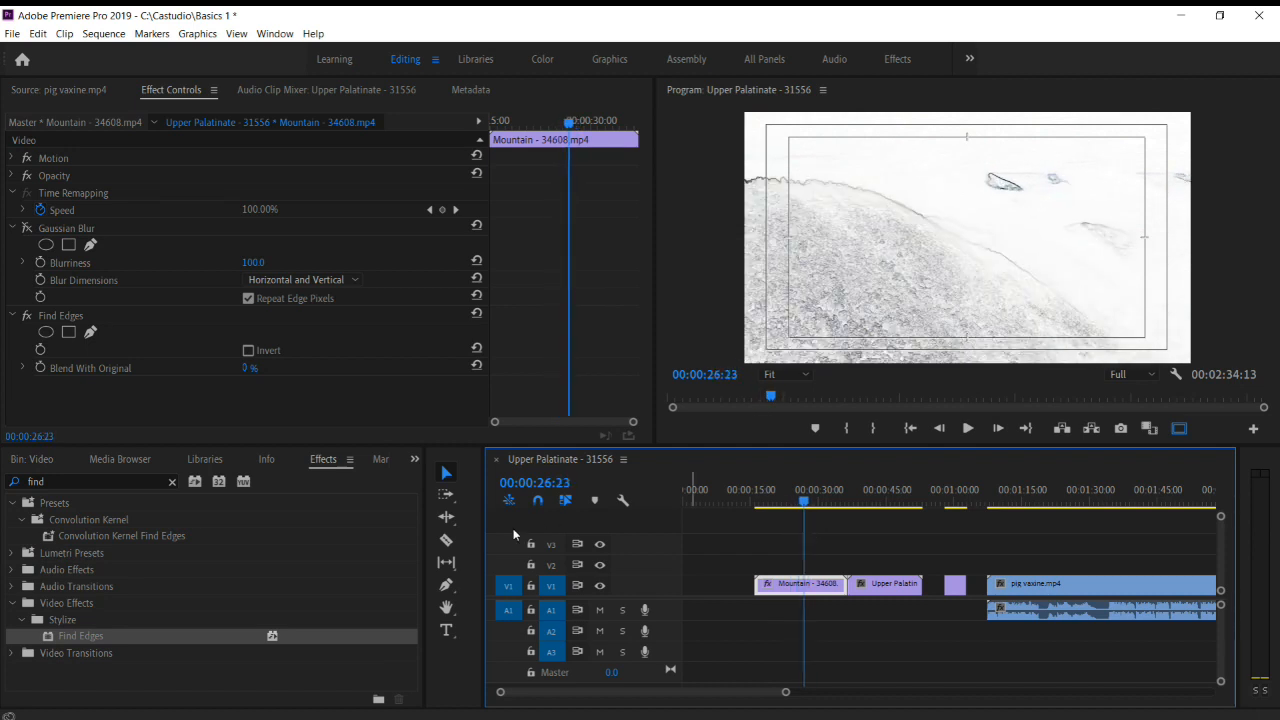
Toggle the Mountain clip's Find Edges effect to compare the image, leave it disabled and check the frame at 00:00:29:22
{"action": "left_click", "coordinate": [26, 316]}
{"action": "left_click", "coordinate": [26, 316]}
{"action": "left_click", "coordinate": [26, 316]}
{"action": "left_click", "coordinate": [26, 316]}
{"action": "left_click", "coordinate": [26, 316]}
{"action": "left_click", "coordinate": [26, 316]}
{"action": "left_click", "coordinate": [26, 316]}
{"action": "left_click", "coordinate": [26, 316]}
{"action": "left_click", "coordinate": [26, 316]}
{"action": "left_click", "coordinate": [26, 316]}
{"action": "left_click", "coordinate": [26, 316]}
{"action": "left_click", "coordinate": [820, 500]}
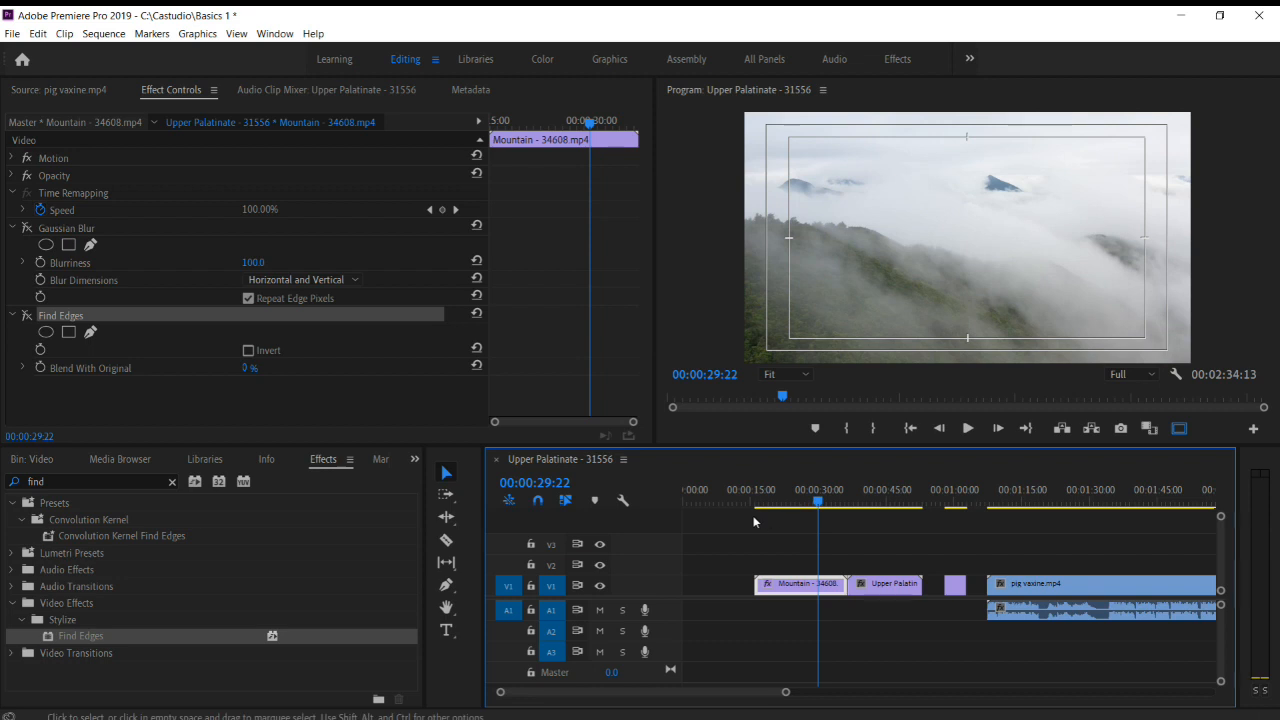
Set the Upper Palatinate clip's scale to 137 at 00:00:42:06 and start a scale keyframe there
{"action": "left_click", "coordinate": [874, 490]}
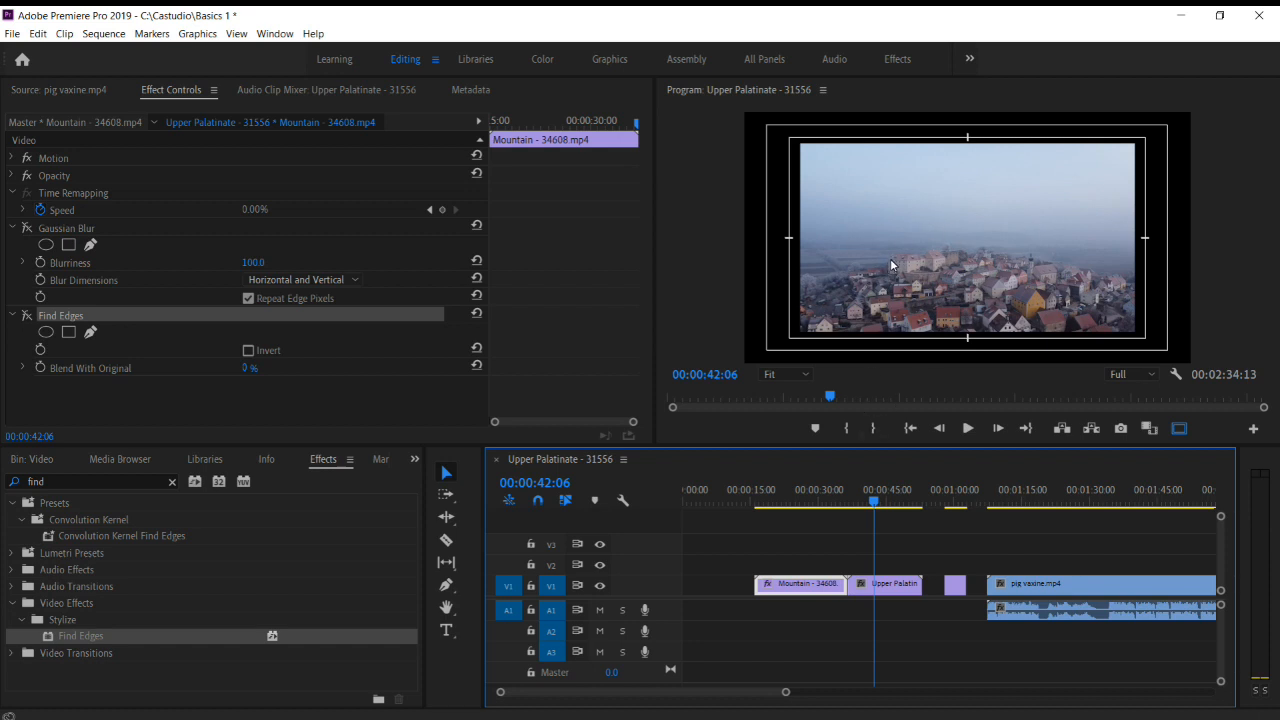
{"action": "left_click", "coordinate": [894, 588]}
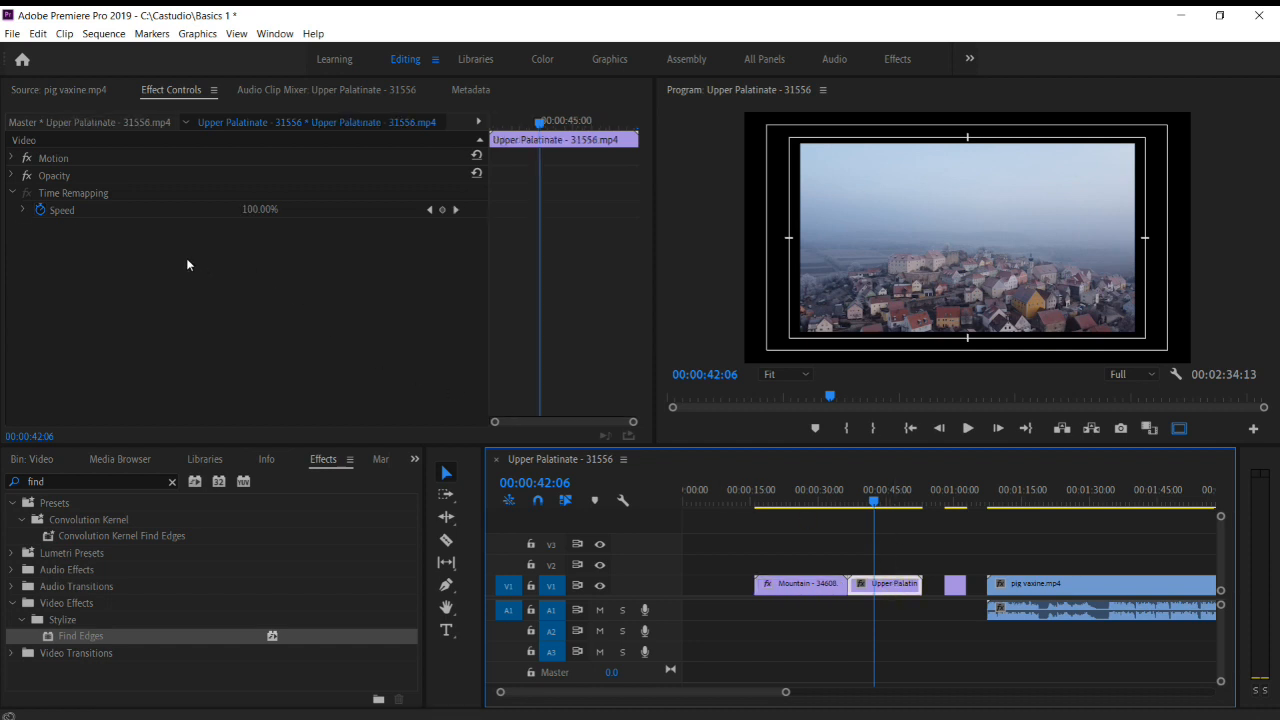
{"action": "left_click", "coordinate": [11, 159]}
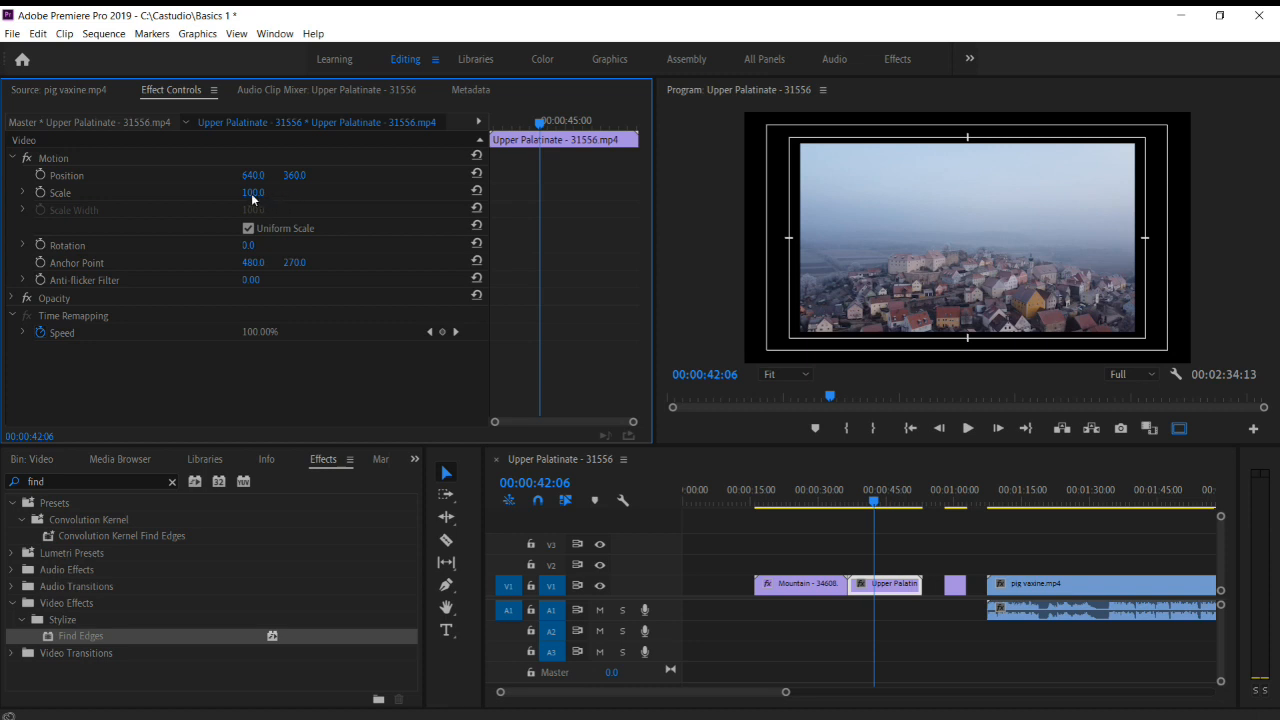
{"action": "left_click_drag", "start_coordinate": [252, 198], "coordinate": [285, 194]}
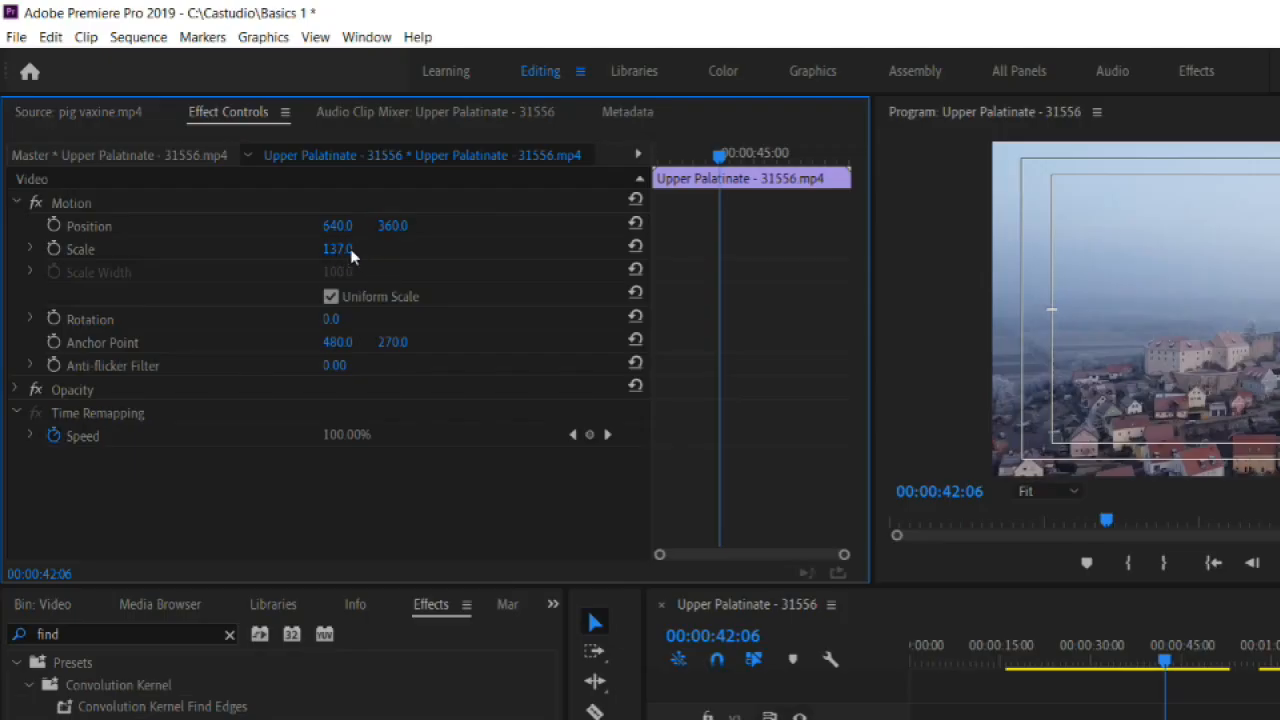
{"action": "left_click", "coordinate": [55, 250]}
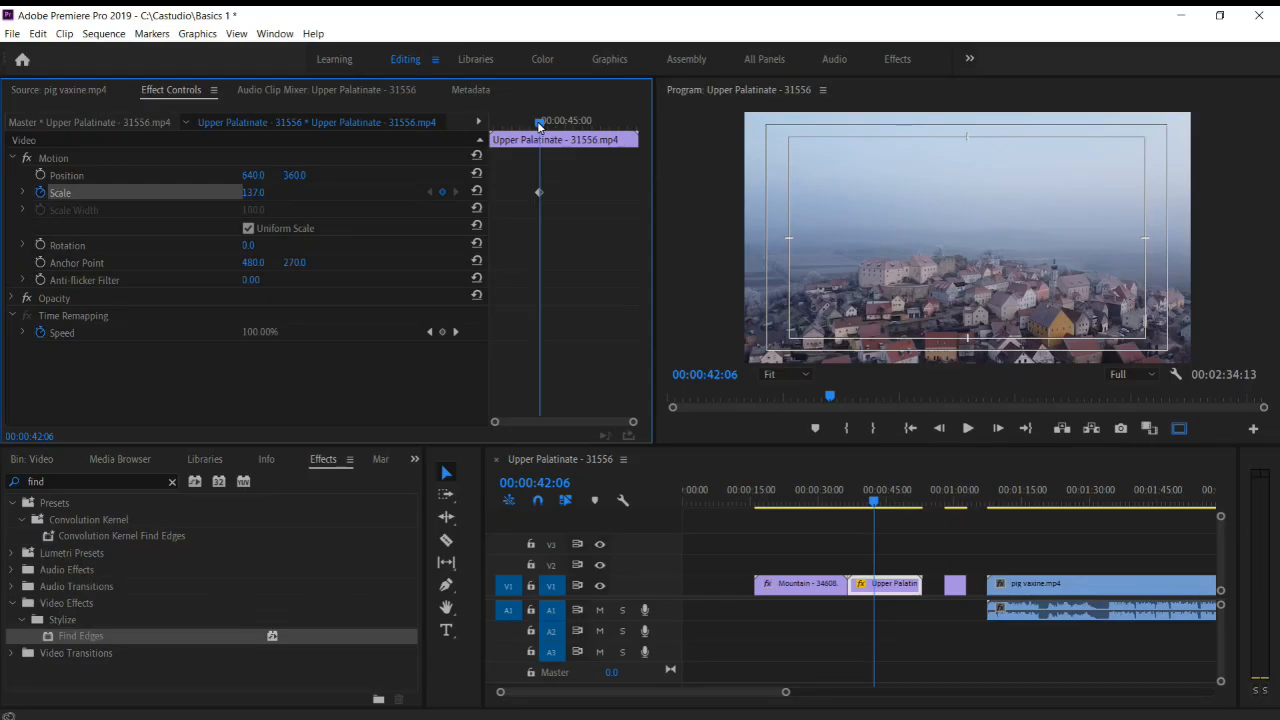
Add an earlier scale keyframe of 100 at 00:00:39:12 on the Upper Palatinate clip
{"action": "left_click_drag", "start_coordinate": [716, 155], "coordinate": [707, 158]}
{"action": "left_click_drag", "start_coordinate": [530, 123], "coordinate": [515, 127]}
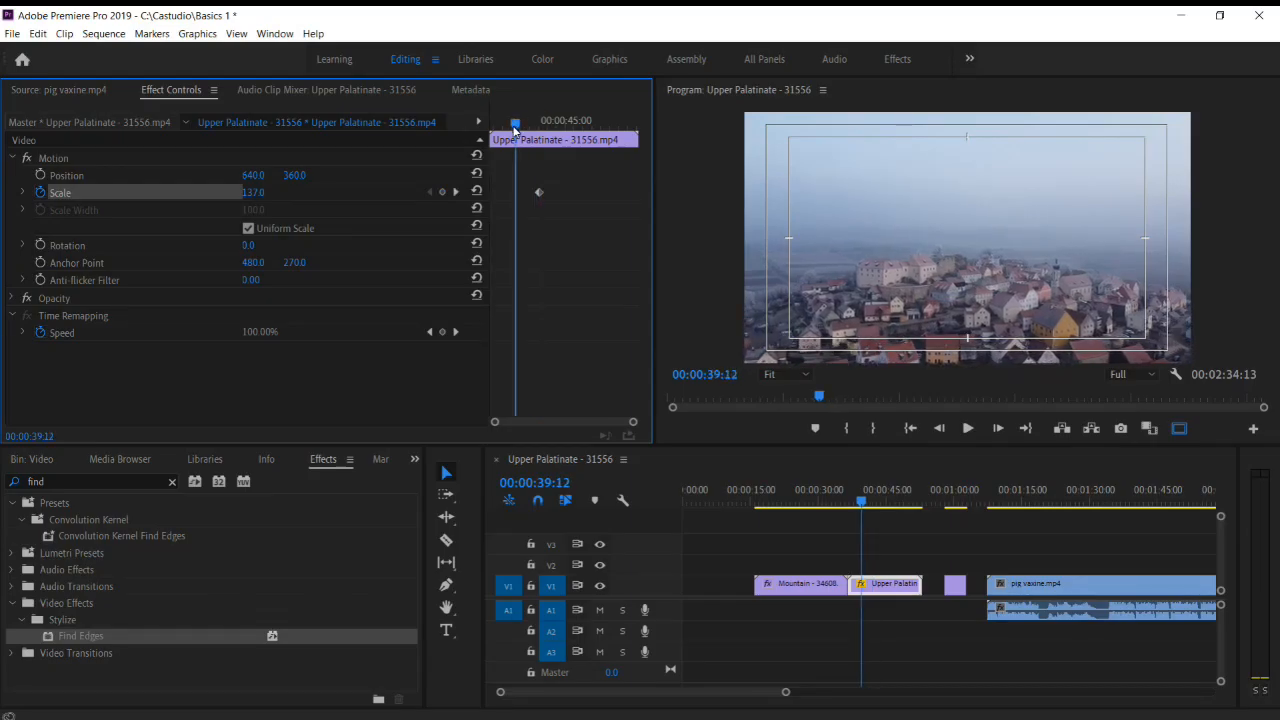
{"action": "left_click", "coordinate": [253, 195]}
{"action": "type", "text": "100"}
{"action": "key", "text": "Return"}
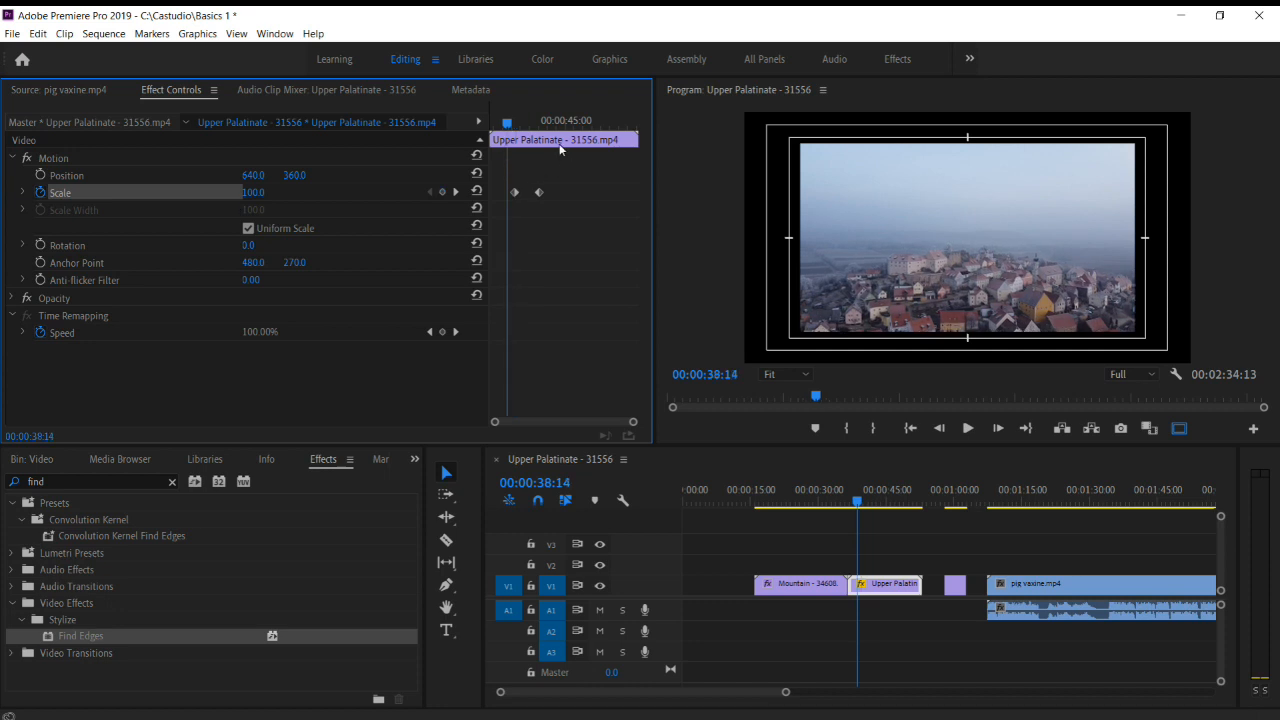
Keyframe the Upper Palatinate clip's rotation from 0° at 00:00:39:05 to 359° at 00:00:42:02
{"action": "left_click", "coordinate": [512, 124]}
{"action": "left_click_drag", "start_coordinate": [513, 128], "coordinate": [515, 128]}
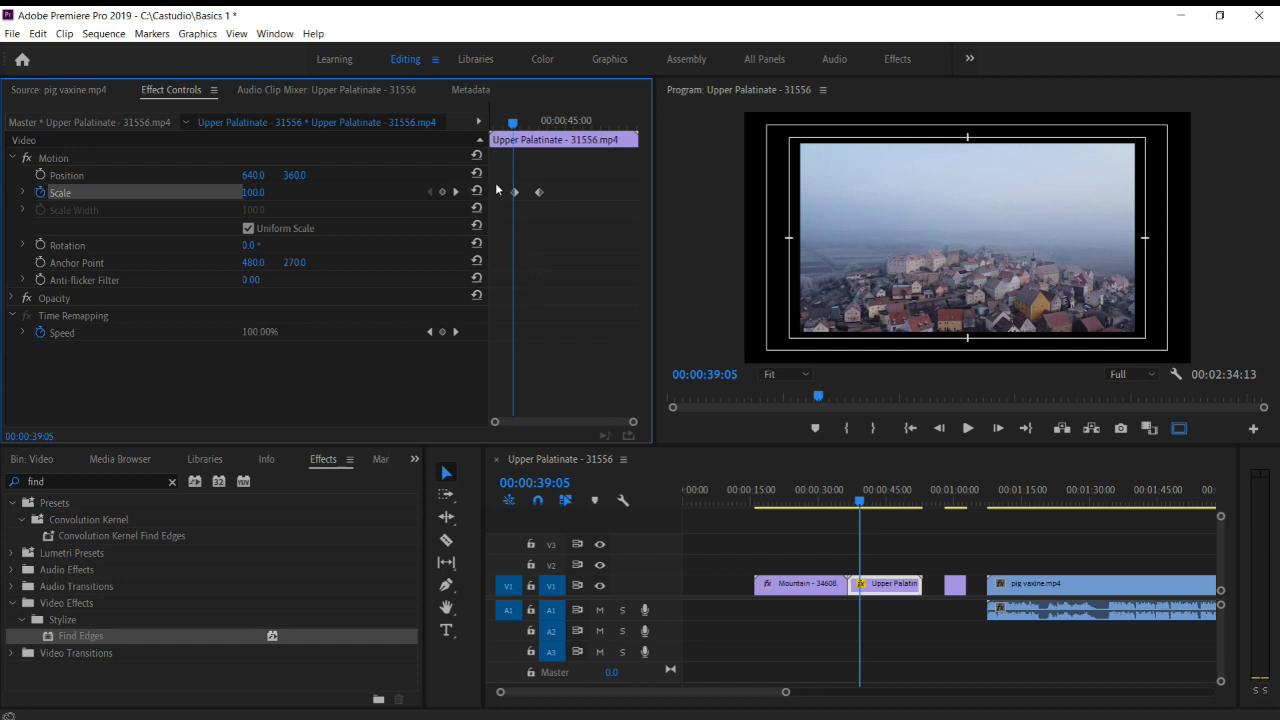
{"action": "left_click", "coordinate": [40, 246]}
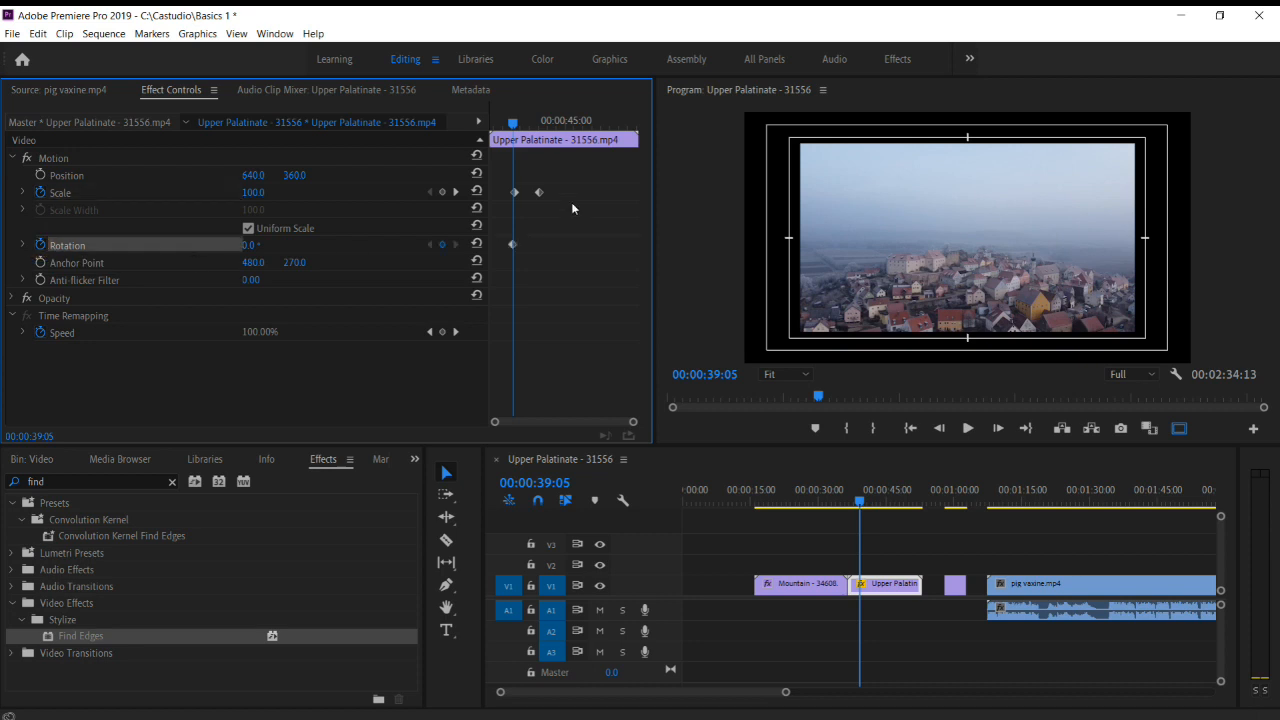
{"action": "left_click_drag", "start_coordinate": [514, 130], "coordinate": [540, 142]}
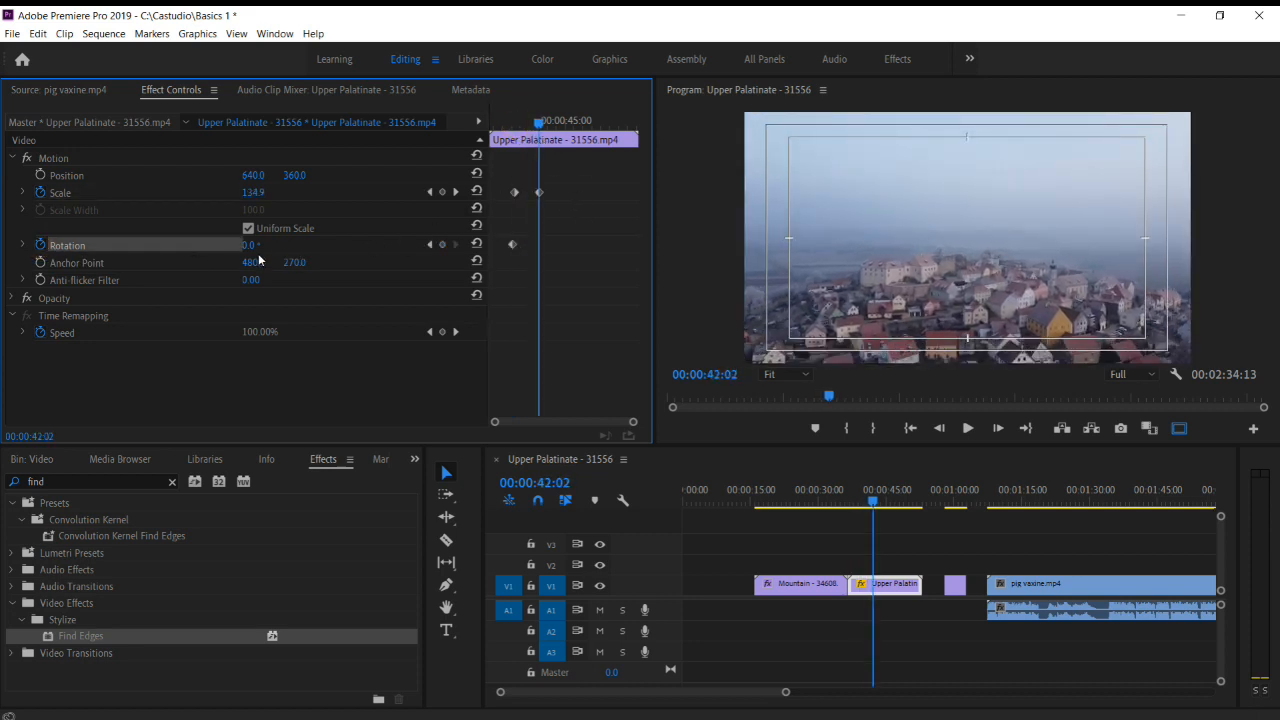
{"action": "left_click_drag", "start_coordinate": [249, 247], "coordinate": [589, 304]}
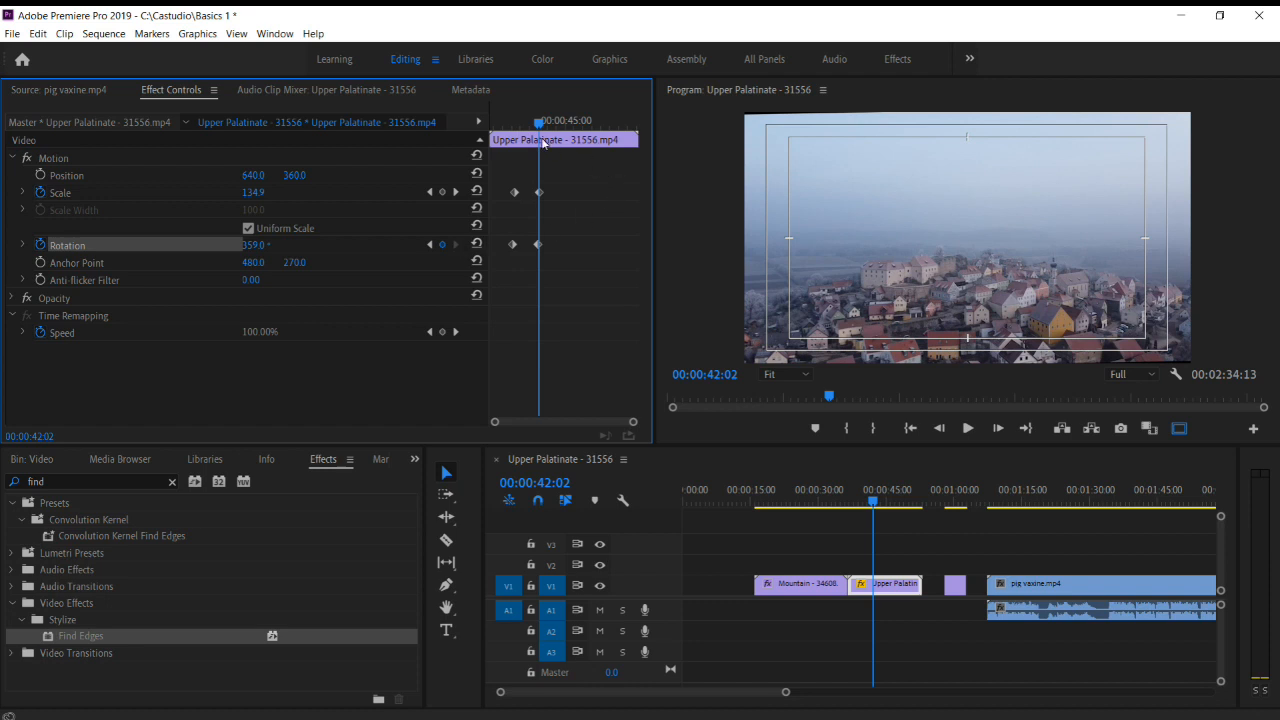
Play back the Upper Palatinate clip's scale and rotation animation from before its first keyframe
{"action": "left_click_drag", "start_coordinate": [537, 127], "coordinate": [504, 129]}
{"action": "key", "text": "space"}
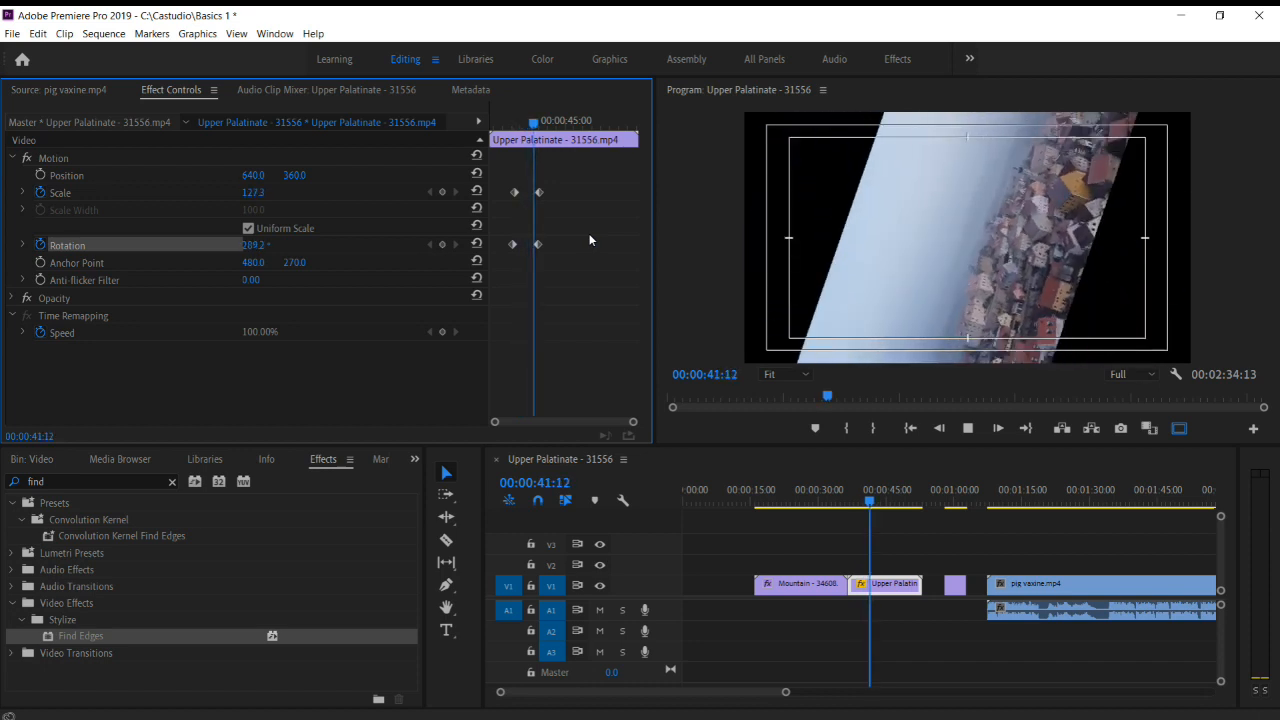
{"action": "key", "text": "space"}
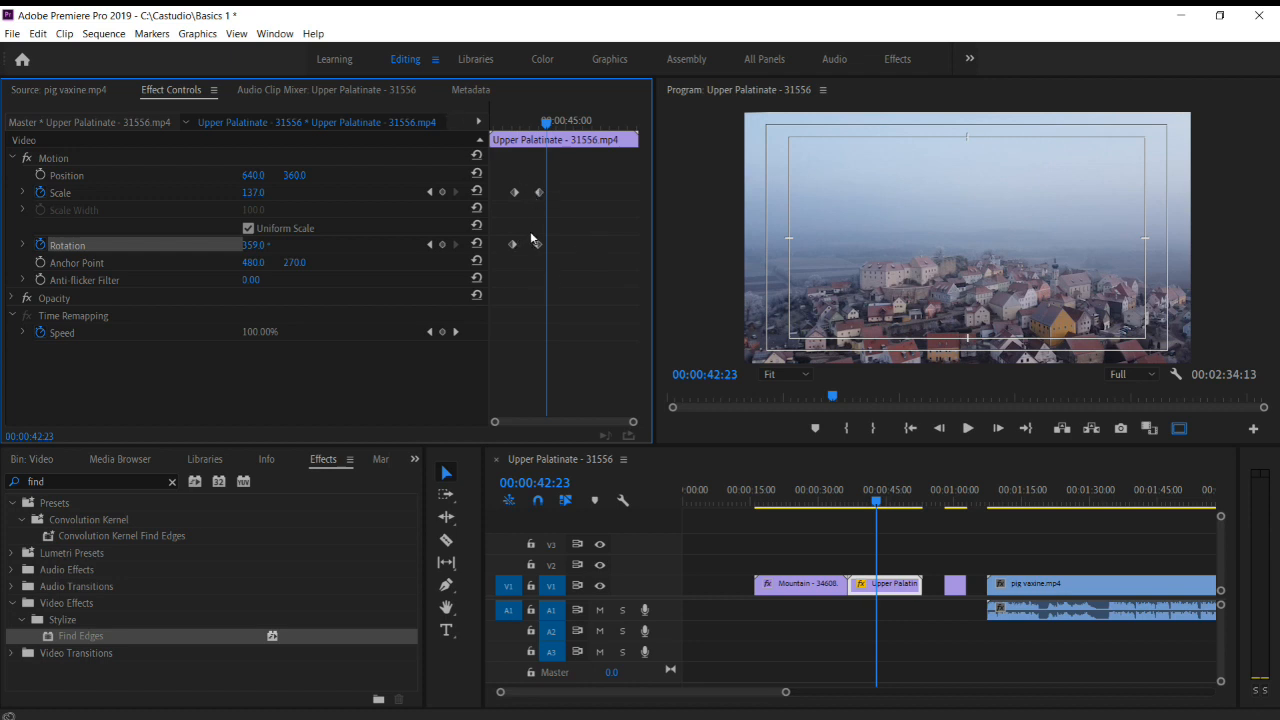
Delete all the scale and rotation keyframes from the Upper Palatinate clip
{"action": "key", "text": "Up"}
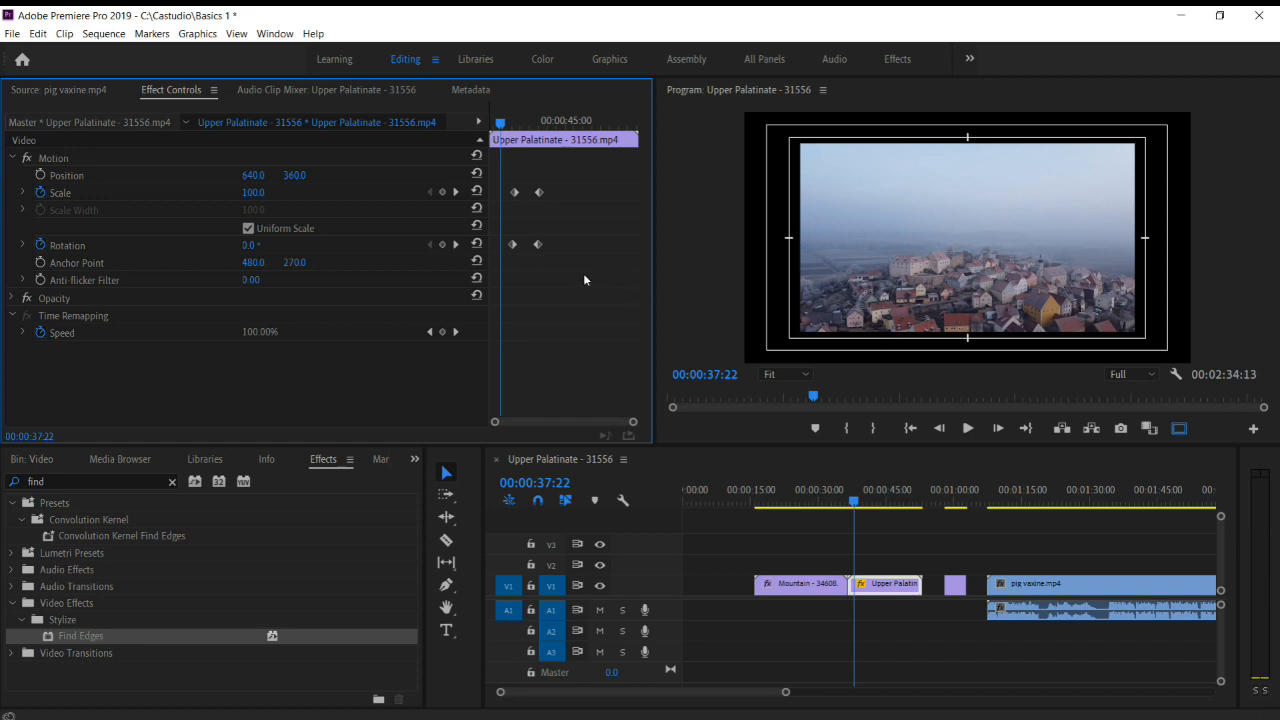
{"action": "left_click_drag", "start_coordinate": [573, 170], "coordinate": [500, 294]}
{"action": "key", "text": "Delete"}
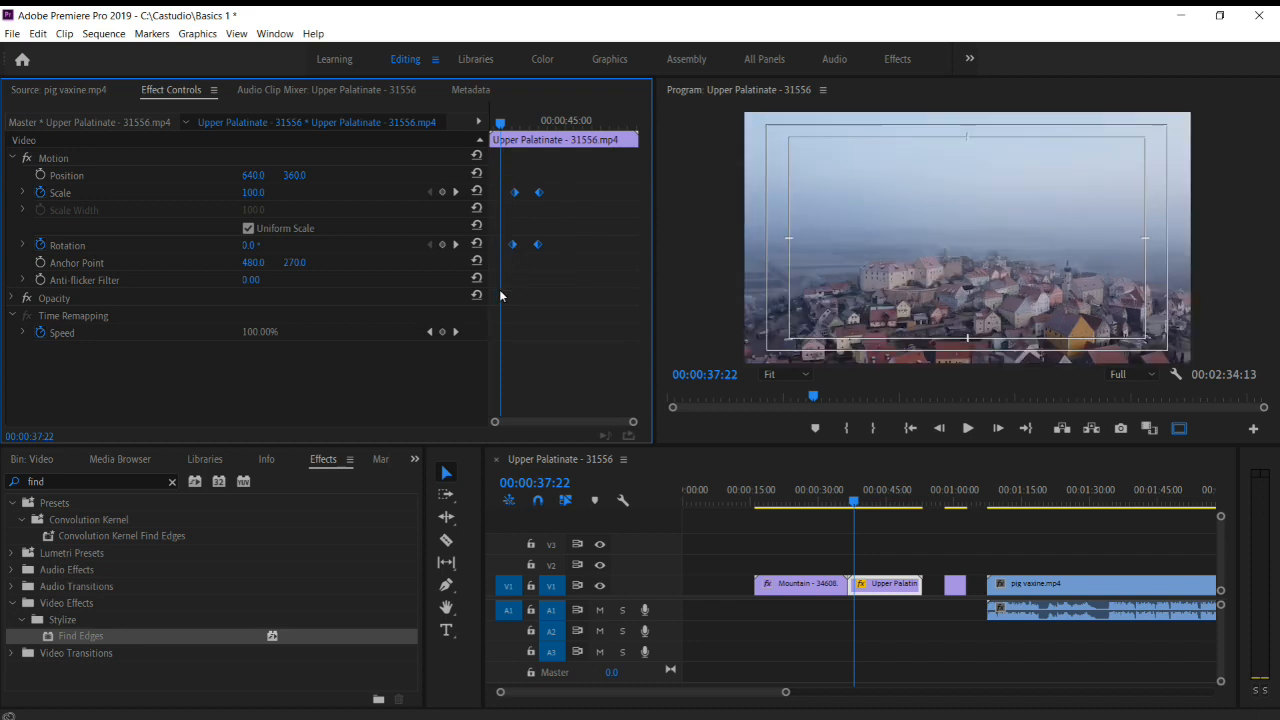
Start an opacity keyframe of 100% at 00:00:48:02 on the Upper Palatinate clip
{"action": "left_click", "coordinate": [593, 122]}
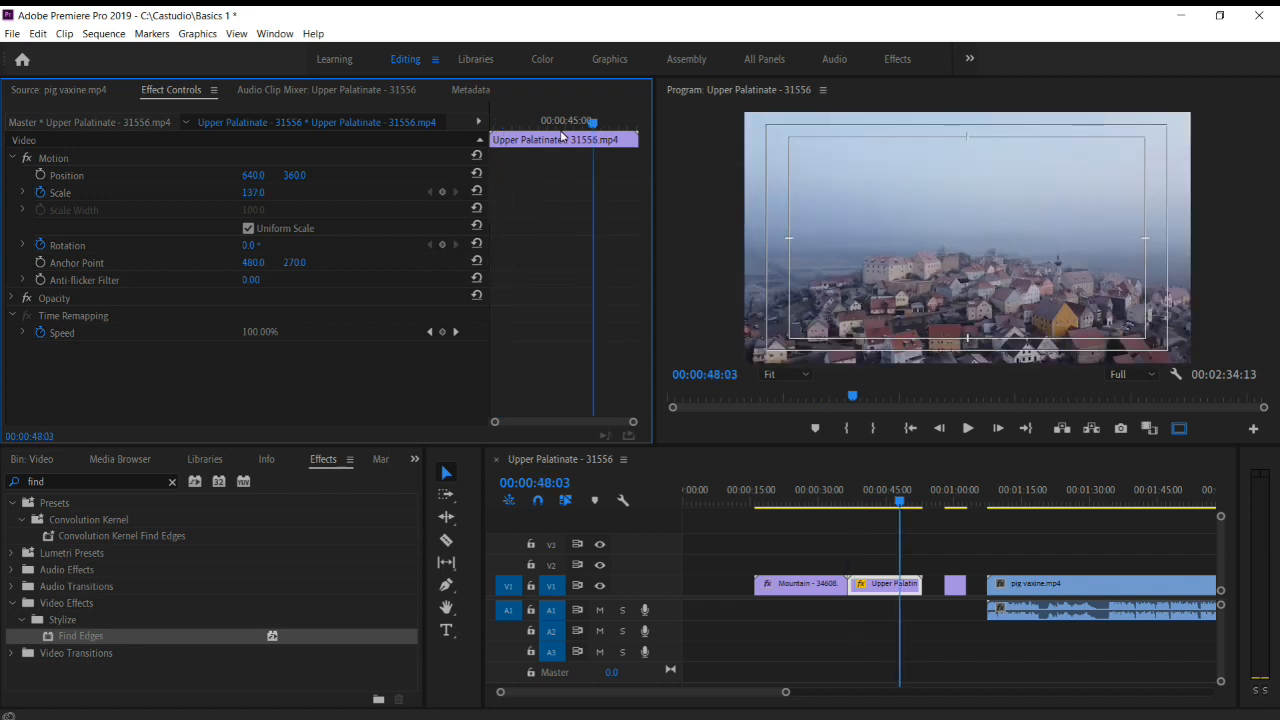
{"action": "left_click", "coordinate": [13, 297]}
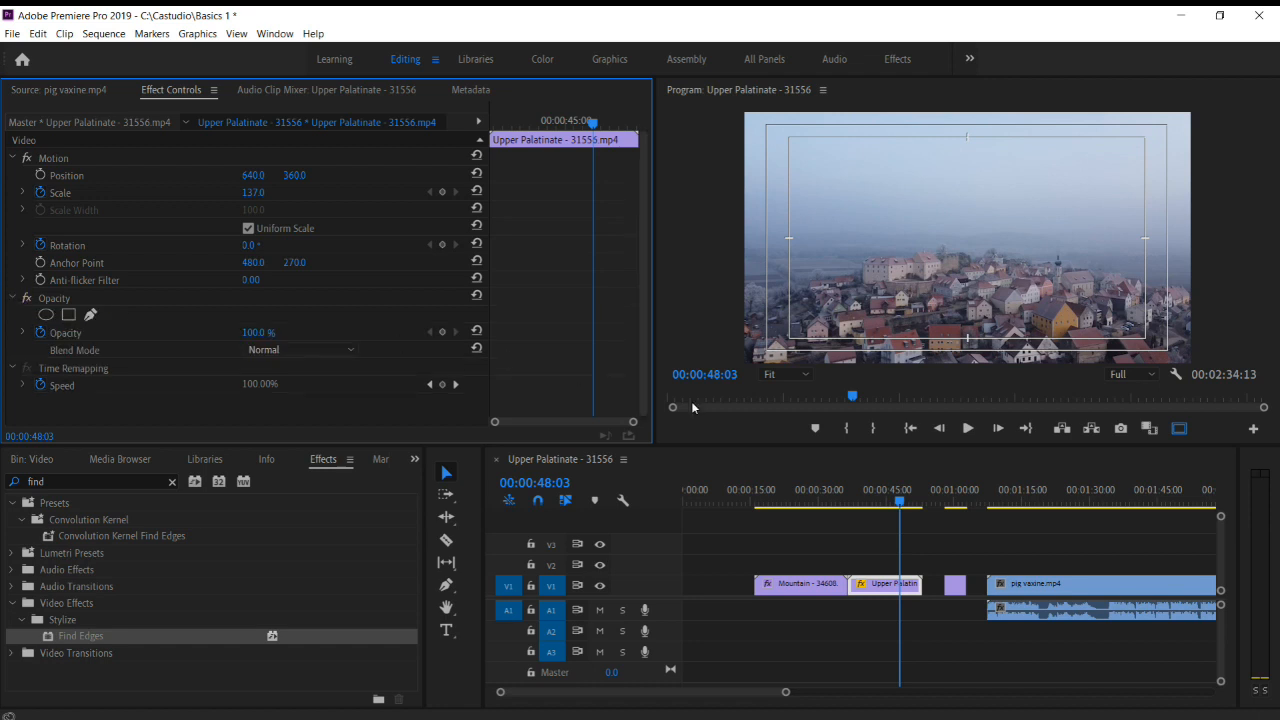
{"action": "left_click_drag", "start_coordinate": [899, 501], "coordinate": [899, 501]}
{"action": "left_click_drag", "start_coordinate": [899, 501], "coordinate": [896, 501]}
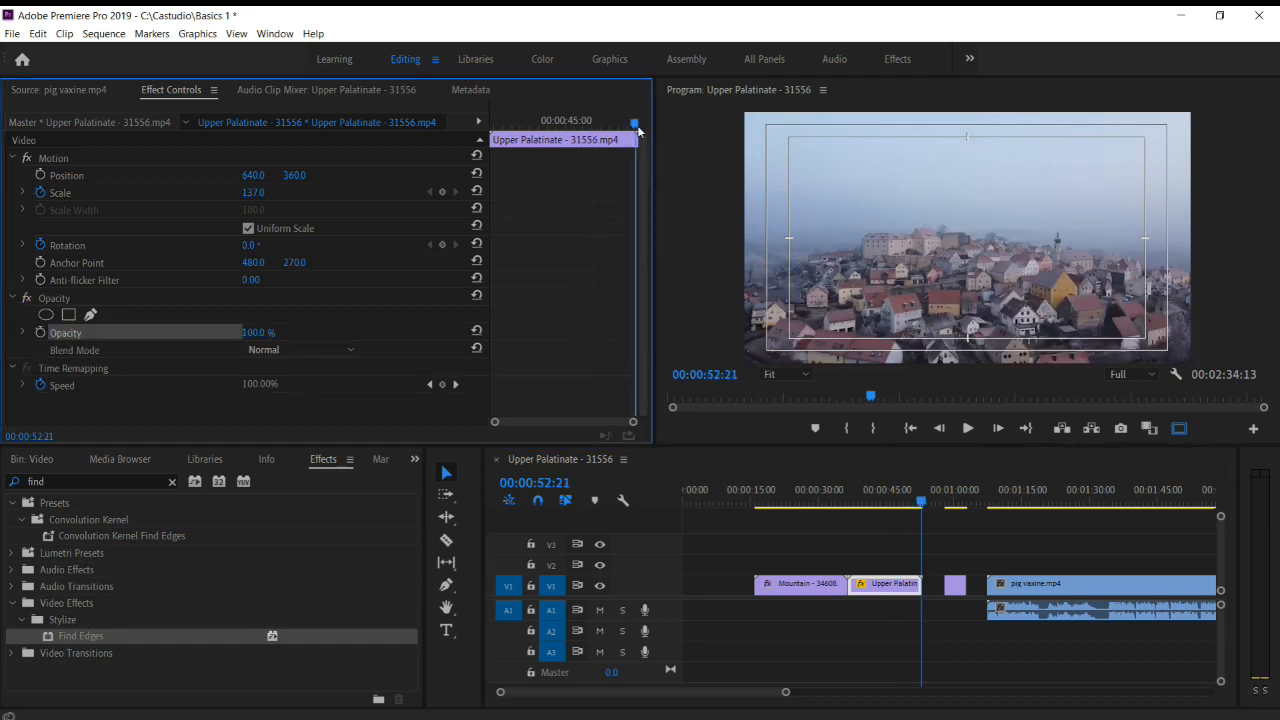
{"action": "left_click_drag", "start_coordinate": [636, 128], "coordinate": [596, 130]}
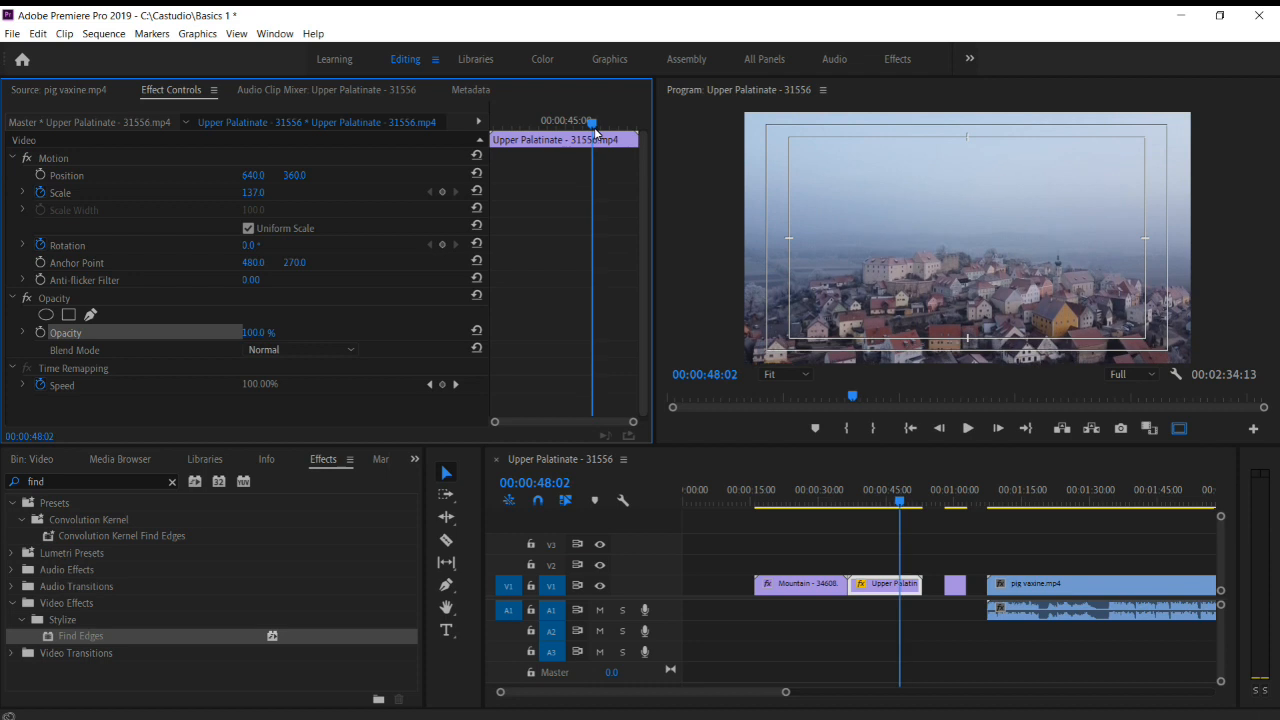
{"action": "left_click", "coordinate": [40, 338]}
Add an opacity keyframe of 0% at 00:00:53:05 on the Upper Palatinate clip and play back the fade-out
{"action": "left_click_drag", "start_coordinate": [592, 122], "coordinate": [634, 158]}
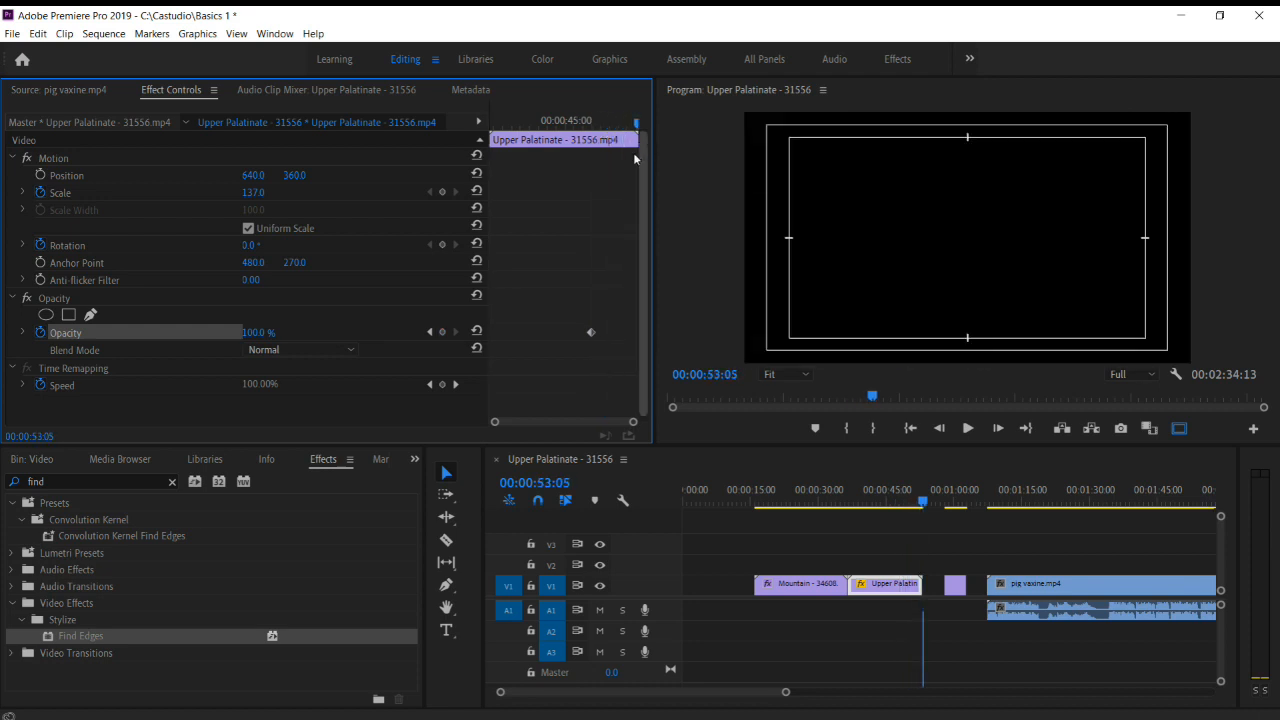
{"action": "left_click", "coordinate": [262, 332]}
{"action": "left_click_drag", "start_coordinate": [281, 333], "coordinate": [228, 332]}
{"action": "type", "text": "0"}
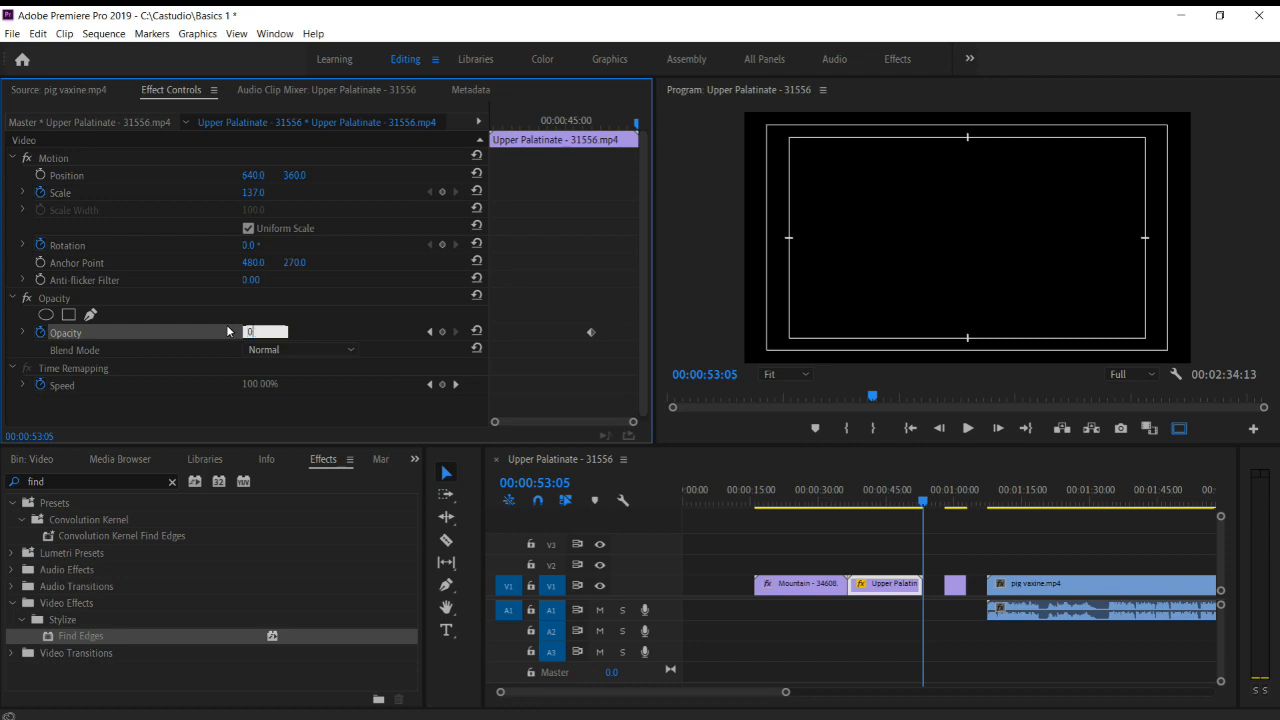
{"action": "key", "text": "Return"}
{"action": "left_click_drag", "start_coordinate": [636, 122], "coordinate": [584, 125]}
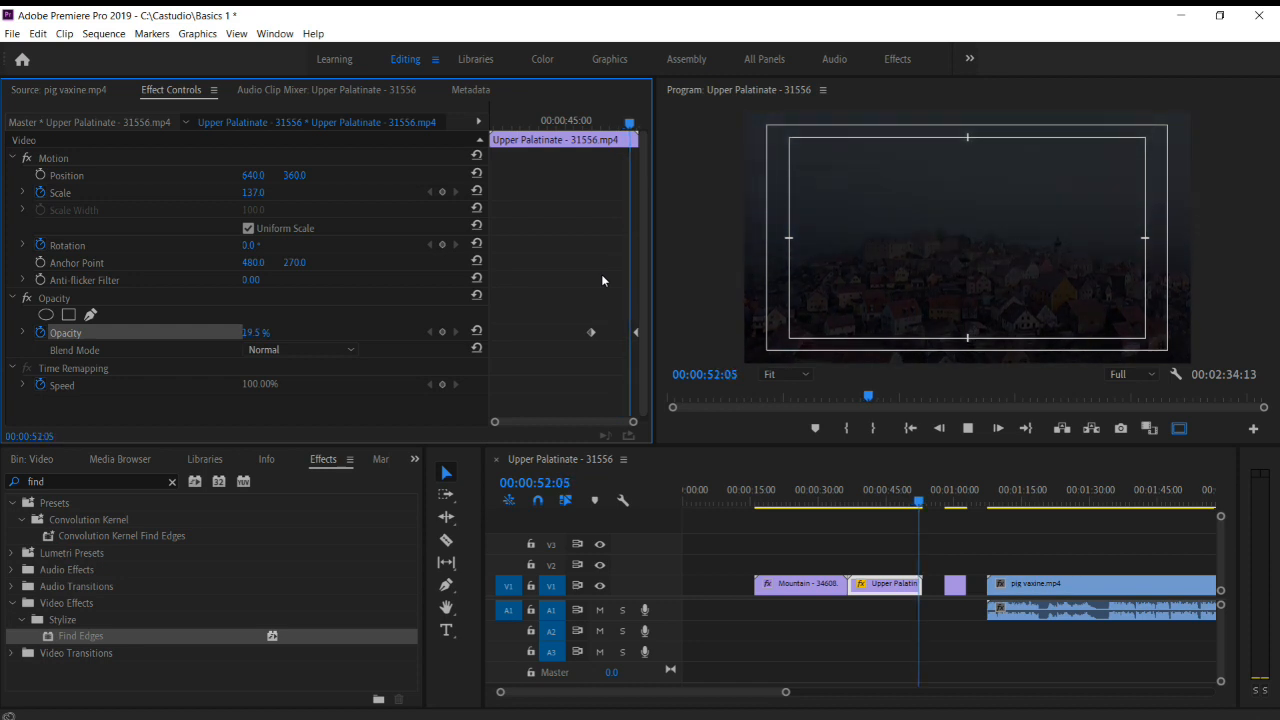
{"action": "left_click", "coordinate": [576, 124]}
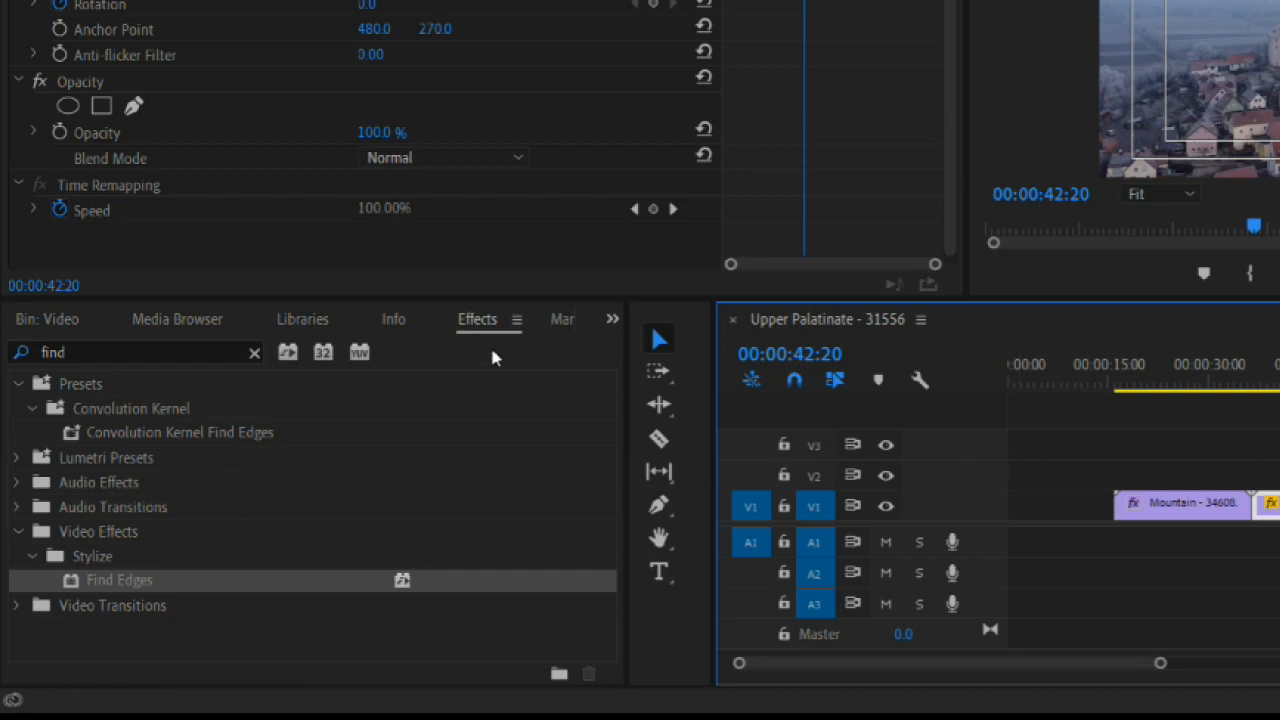
Clear the effects search and list the Dissolve transitions under Video Transitions
{"action": "left_click", "coordinate": [255, 353]}
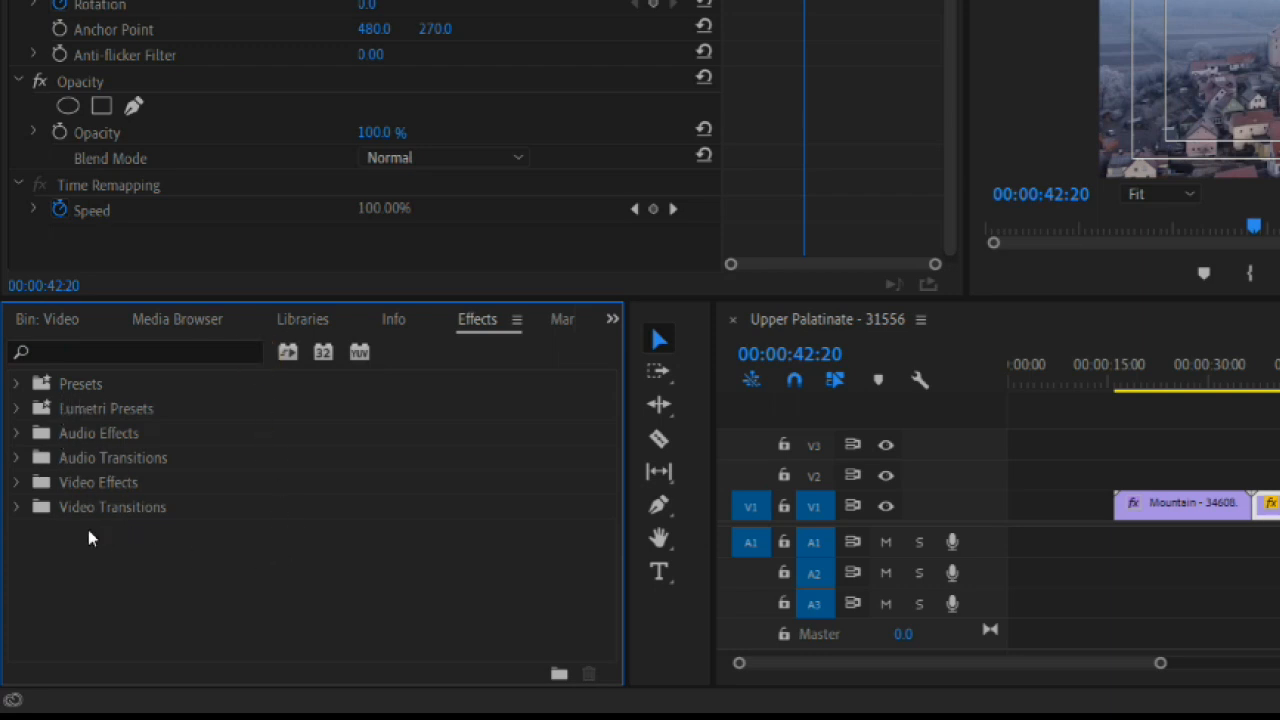
{"action": "left_click", "coordinate": [16, 507]}
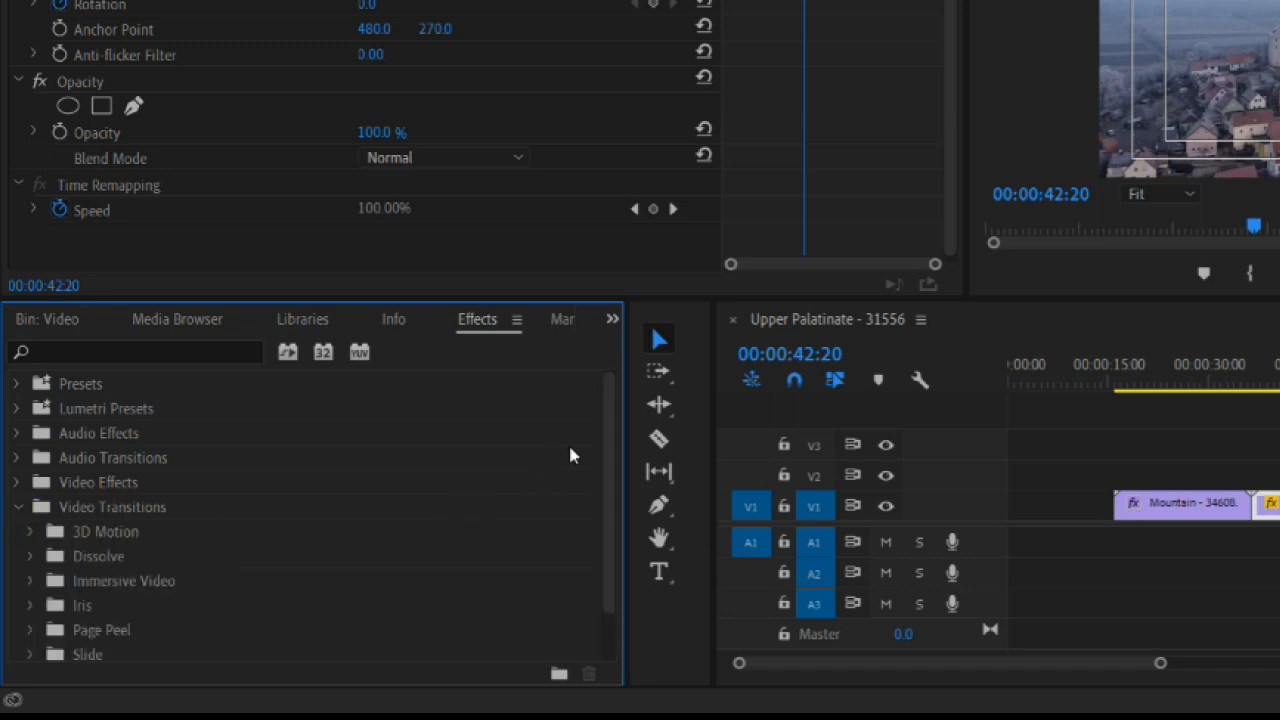
{"action": "left_click_drag", "start_coordinate": [603, 429], "coordinate": [612, 476]}
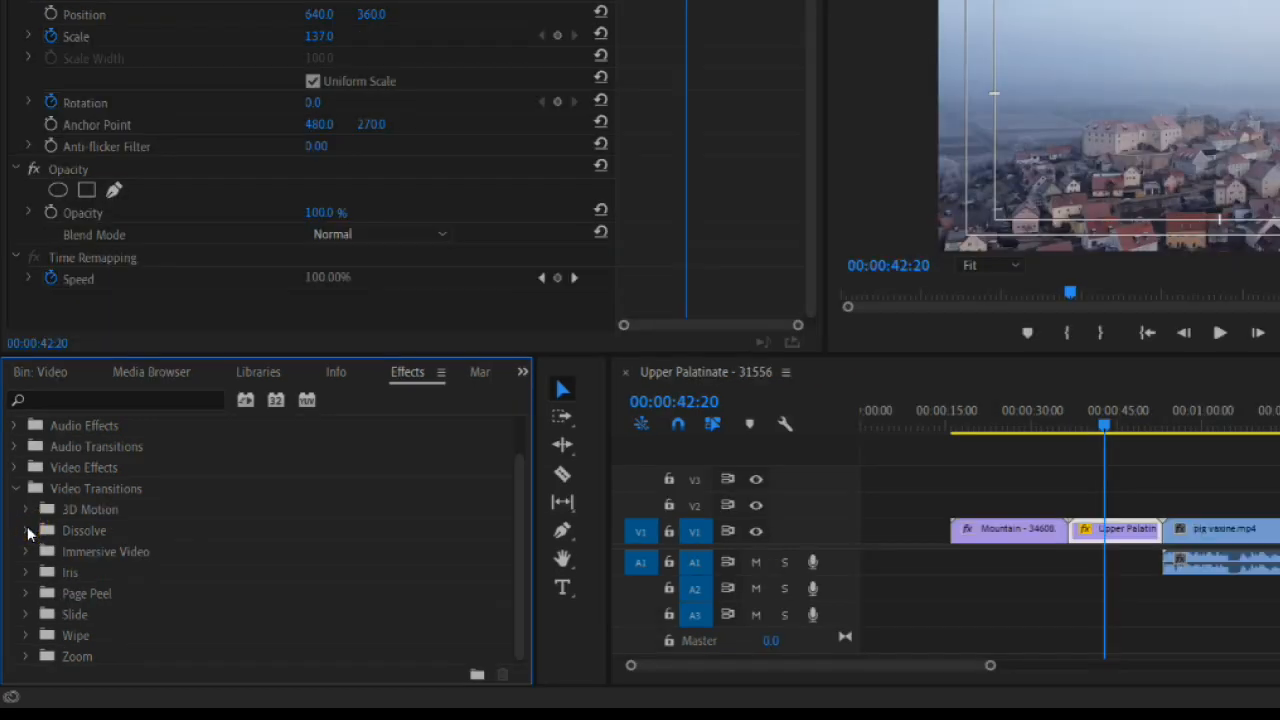
{"action": "left_click", "coordinate": [27, 531]}
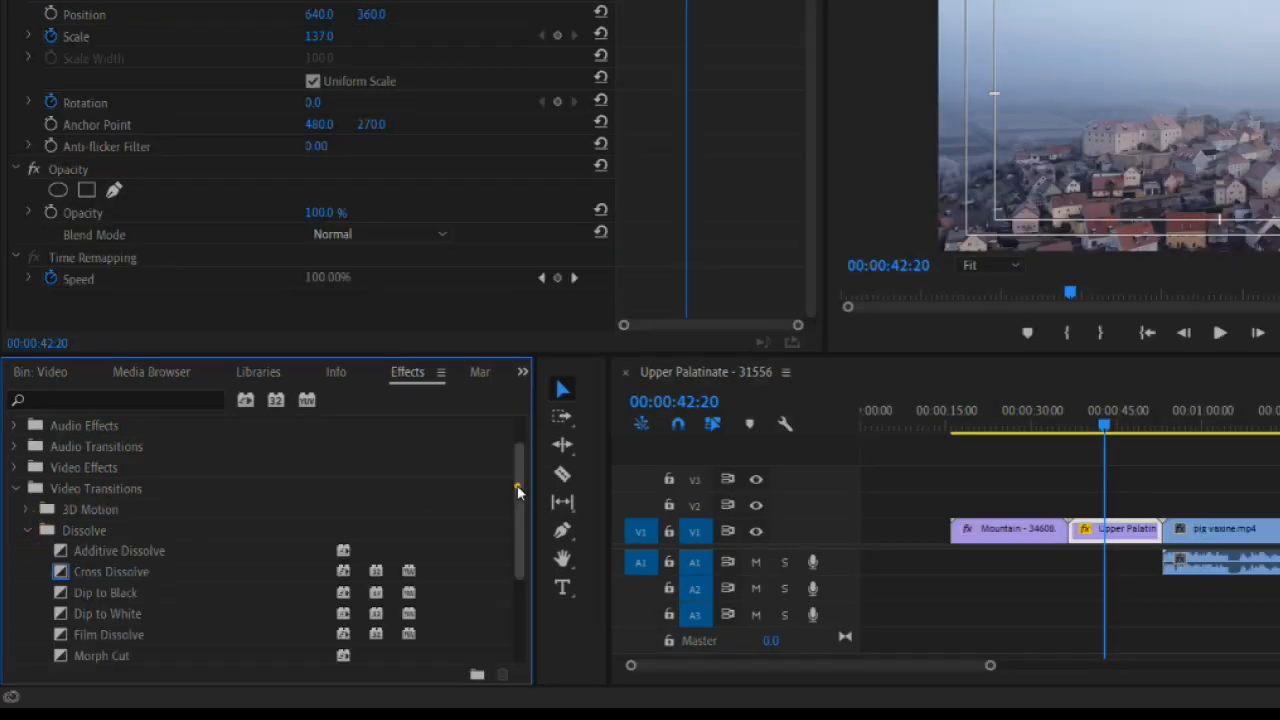
{"action": "left_click_drag", "start_coordinate": [517, 485], "coordinate": [523, 509]}
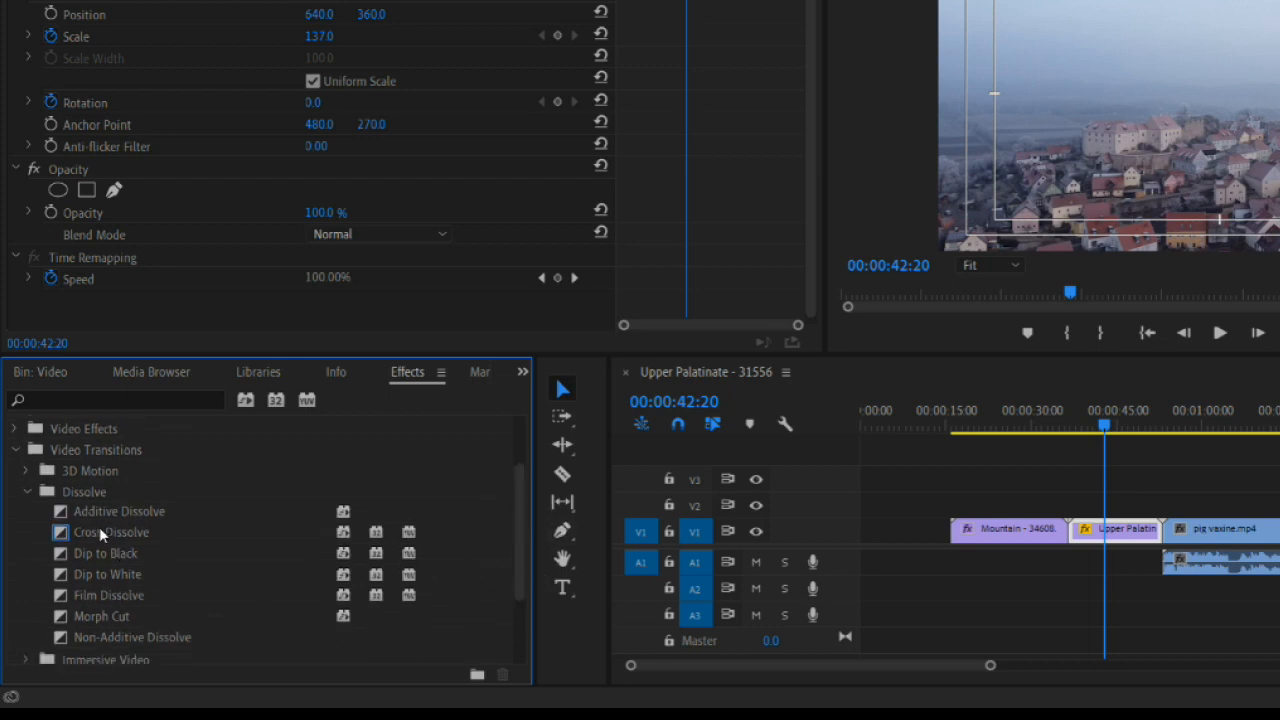
Apply a Cross Dissolve at the cut between the Mountain and Upper Palatinate clips
{"action": "left_click", "coordinate": [100, 534]}
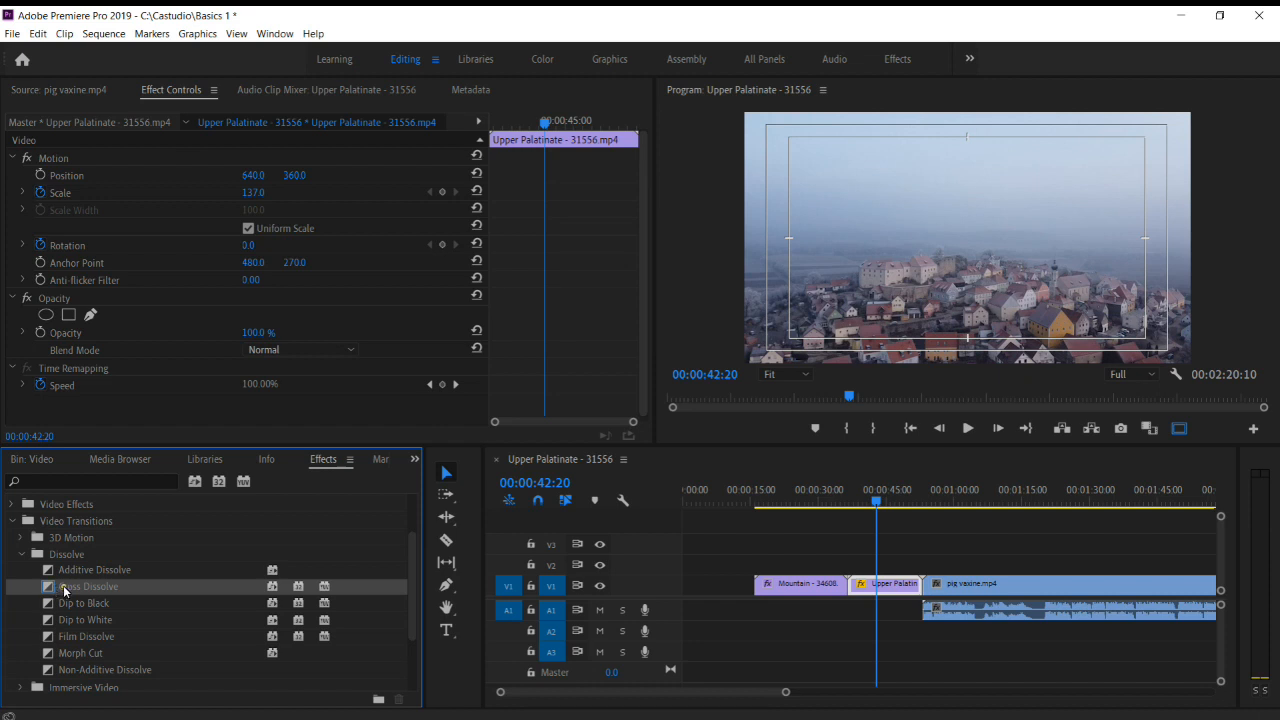
{"action": "left_click_drag", "start_coordinate": [63, 585], "coordinate": [851, 588]}
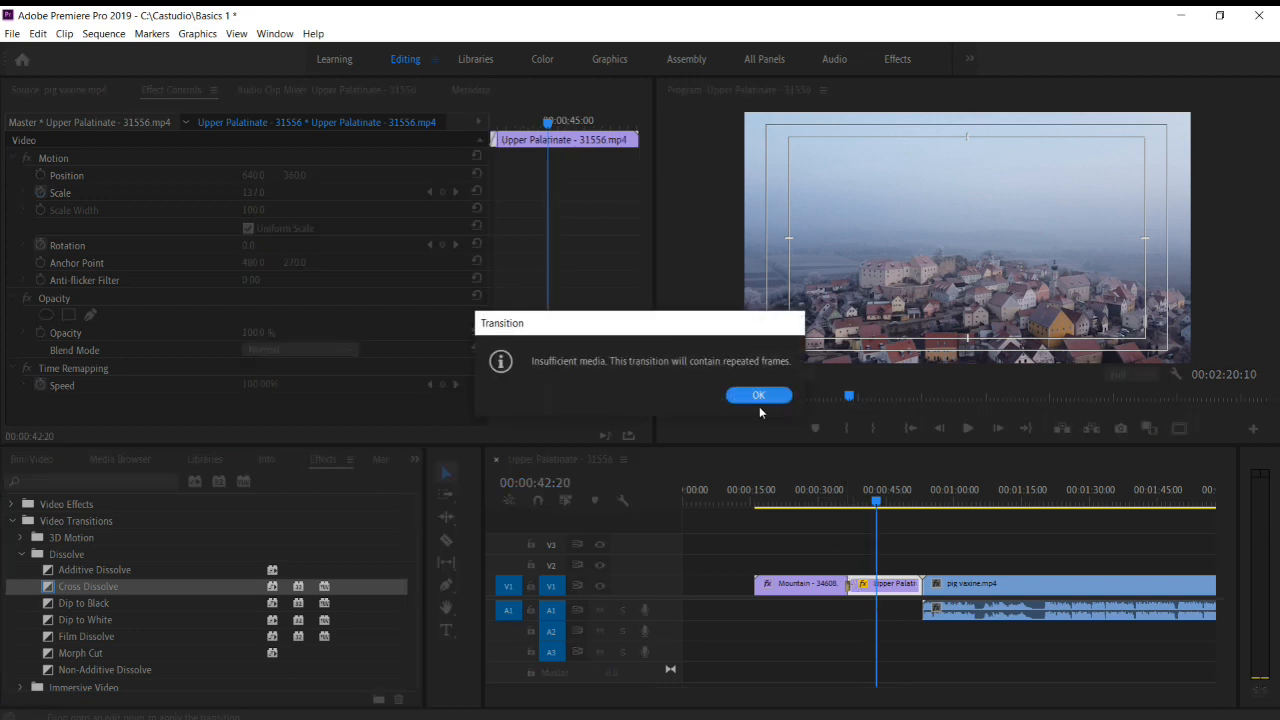
{"action": "left_click", "coordinate": [759, 395]}
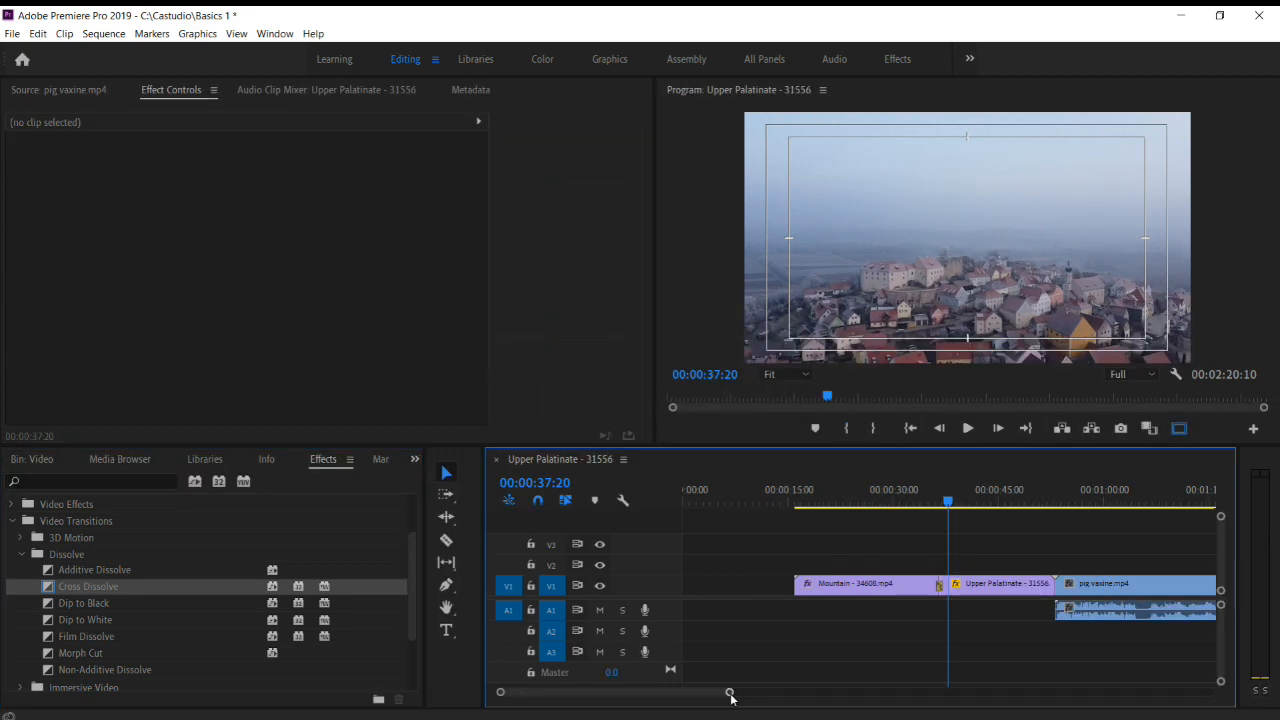
Play back the Cross Dissolve between the Mountain and Upper Palatinate clips from about 00:00:36:01
{"action": "left_click_drag", "start_coordinate": [730, 693], "coordinate": [651, 694]}
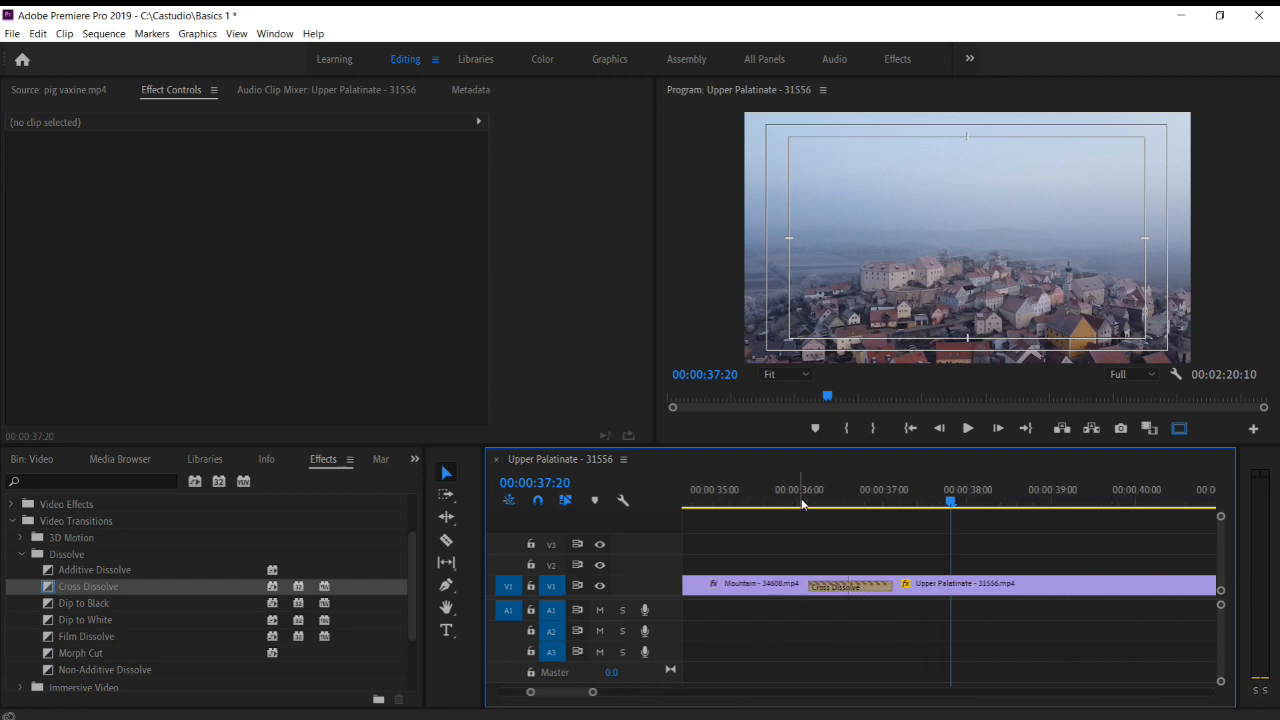
{"action": "left_click", "coordinate": [801, 500]}
{"action": "left_click_drag", "start_coordinate": [796, 499], "coordinate": [800, 531]}
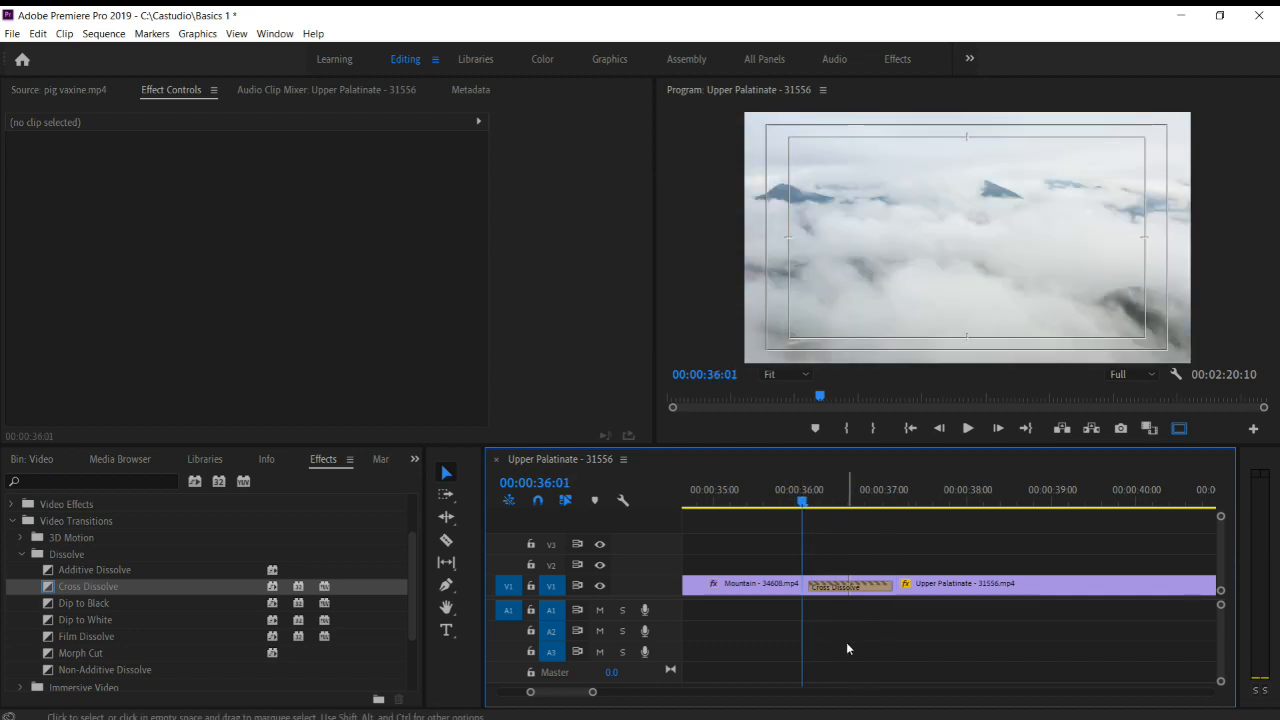
{"action": "key", "text": "space"}
{"action": "key", "text": "space"}
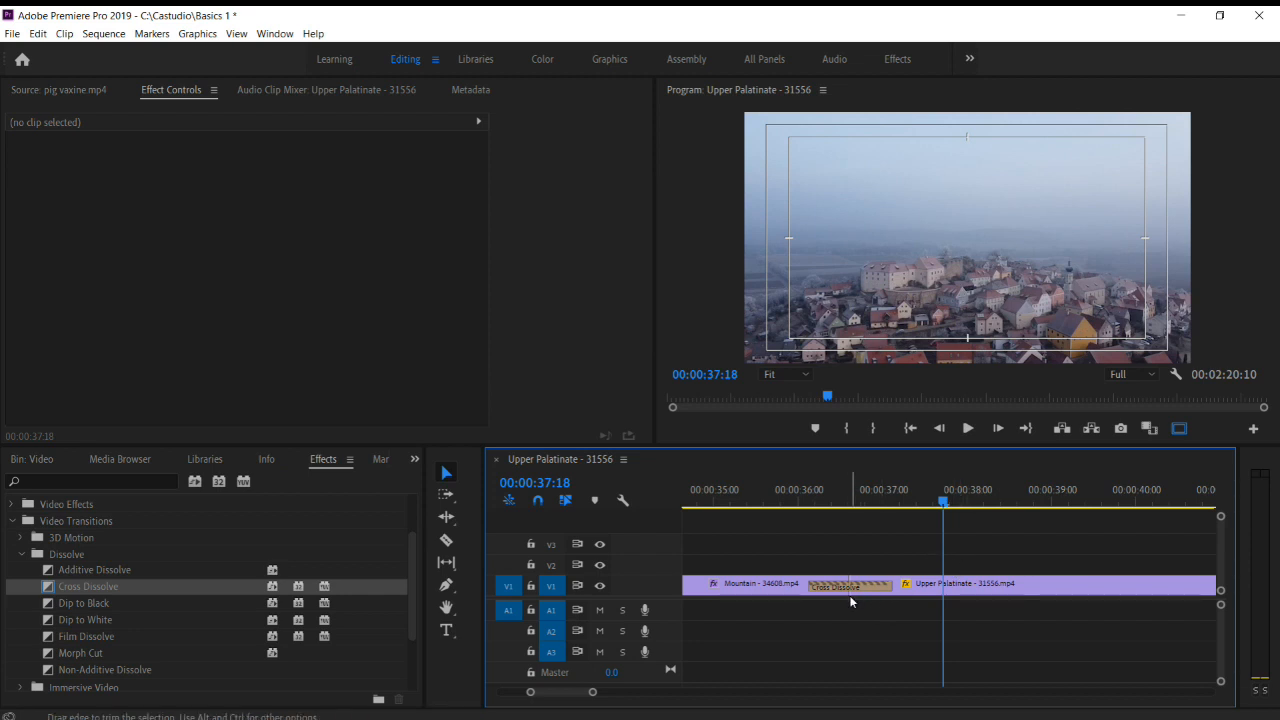
Replace the Cross Dissolve between the Mountain and Upper Palatinate clips with a Dip to Black transition
{"action": "left_click", "coordinate": [850, 592]}
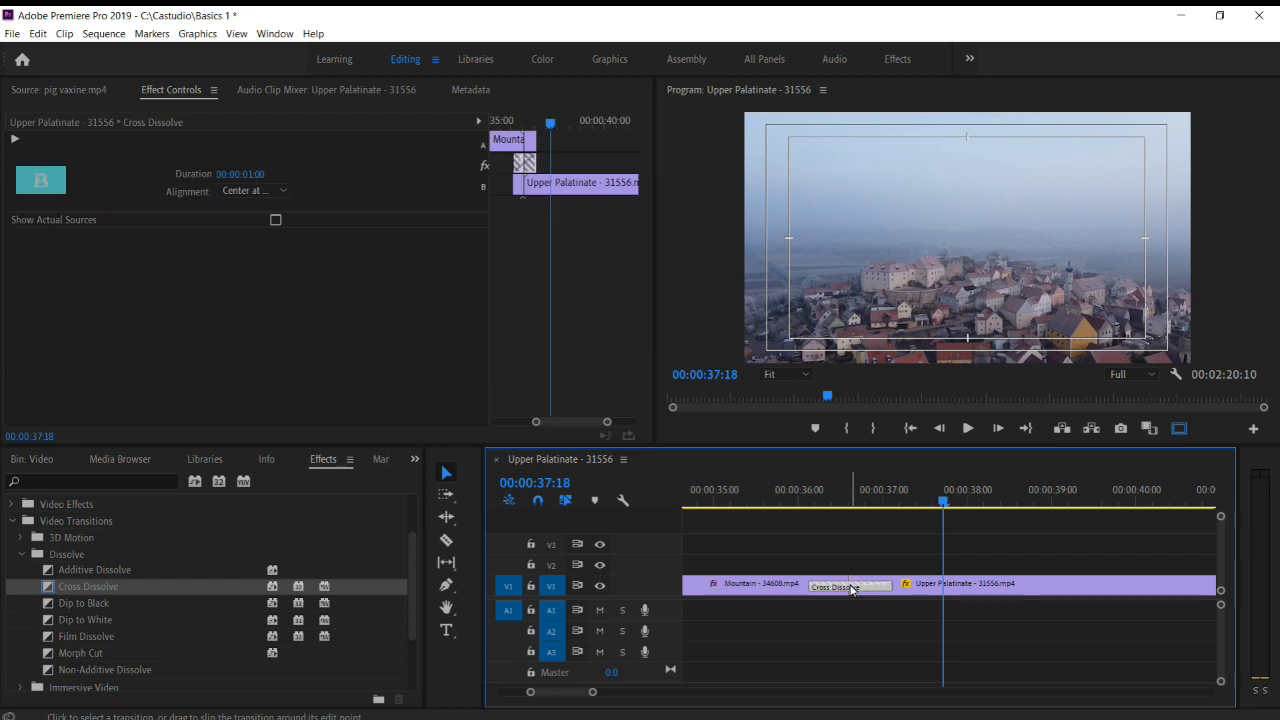
{"action": "key", "text": "Delete"}
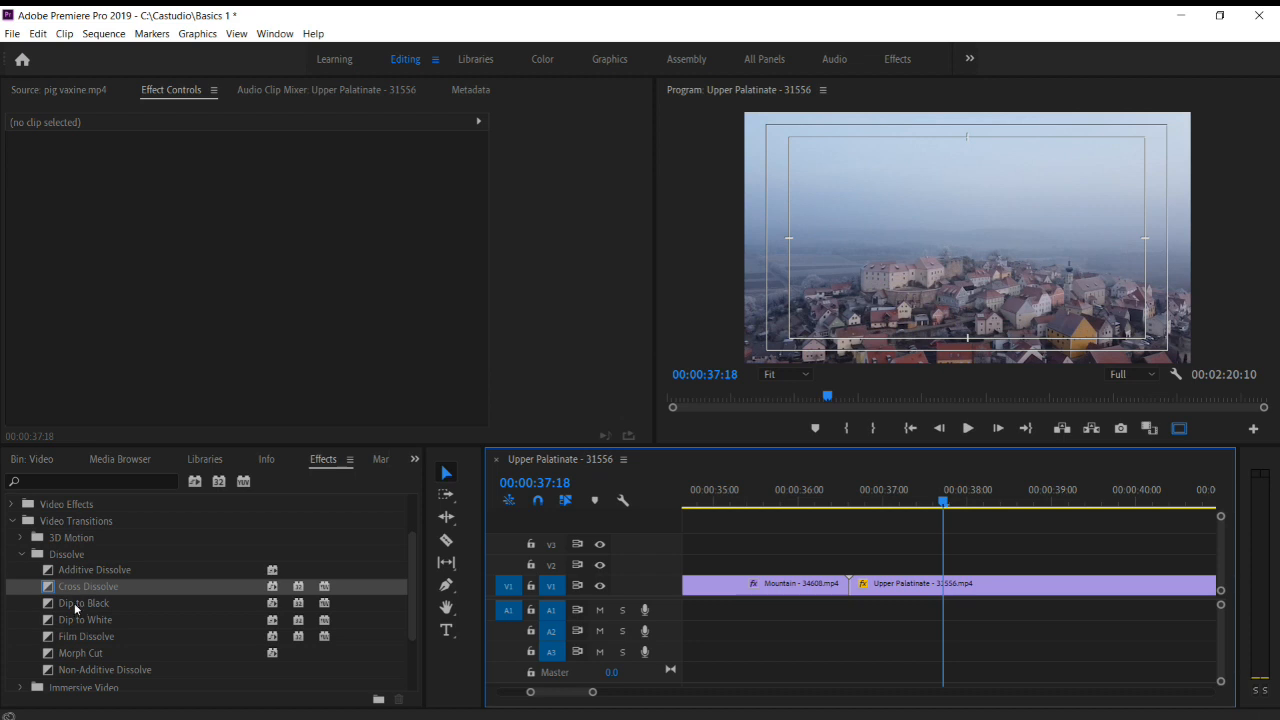
{"action": "left_click", "coordinate": [74, 603]}
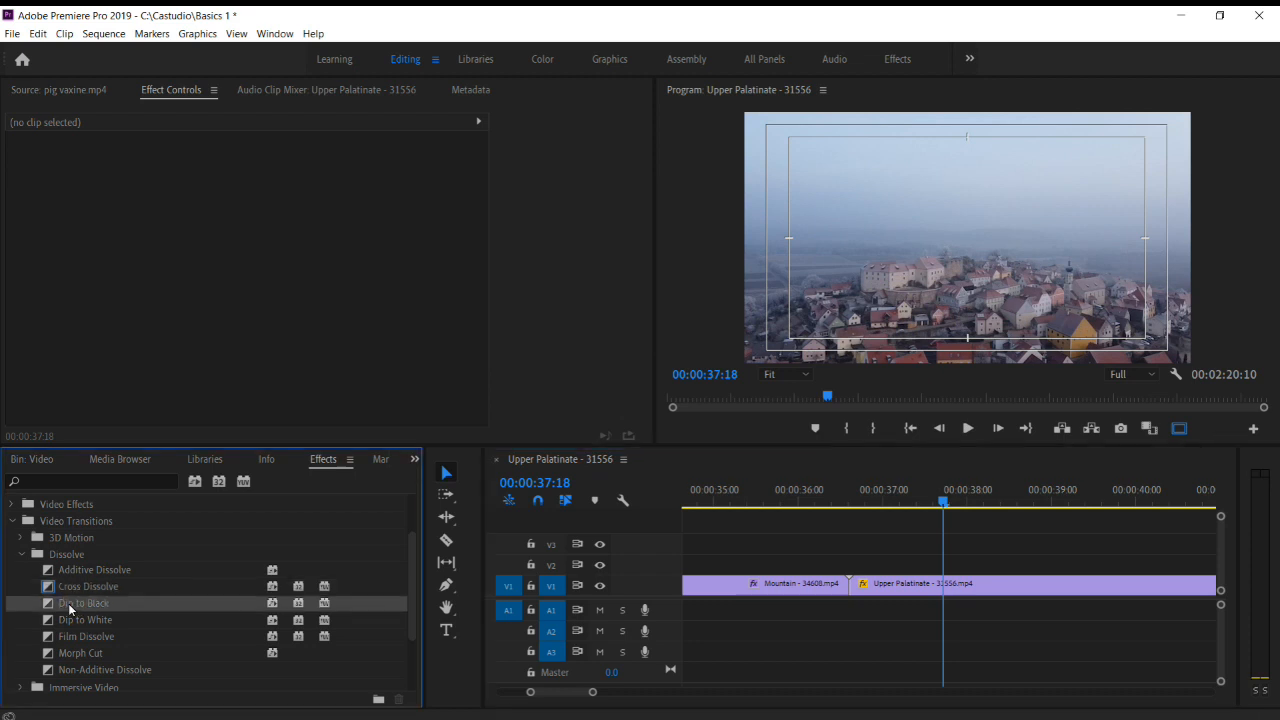
{"action": "left_click_drag", "start_coordinate": [272, 585], "coordinate": [853, 597]}
{"action": "left_click", "coordinate": [757, 398]}
Play back the Dip to Black from 00:00:36:02, and scrub through it up close to 00:00:36:23
{"action": "left_click", "coordinate": [805, 497]}
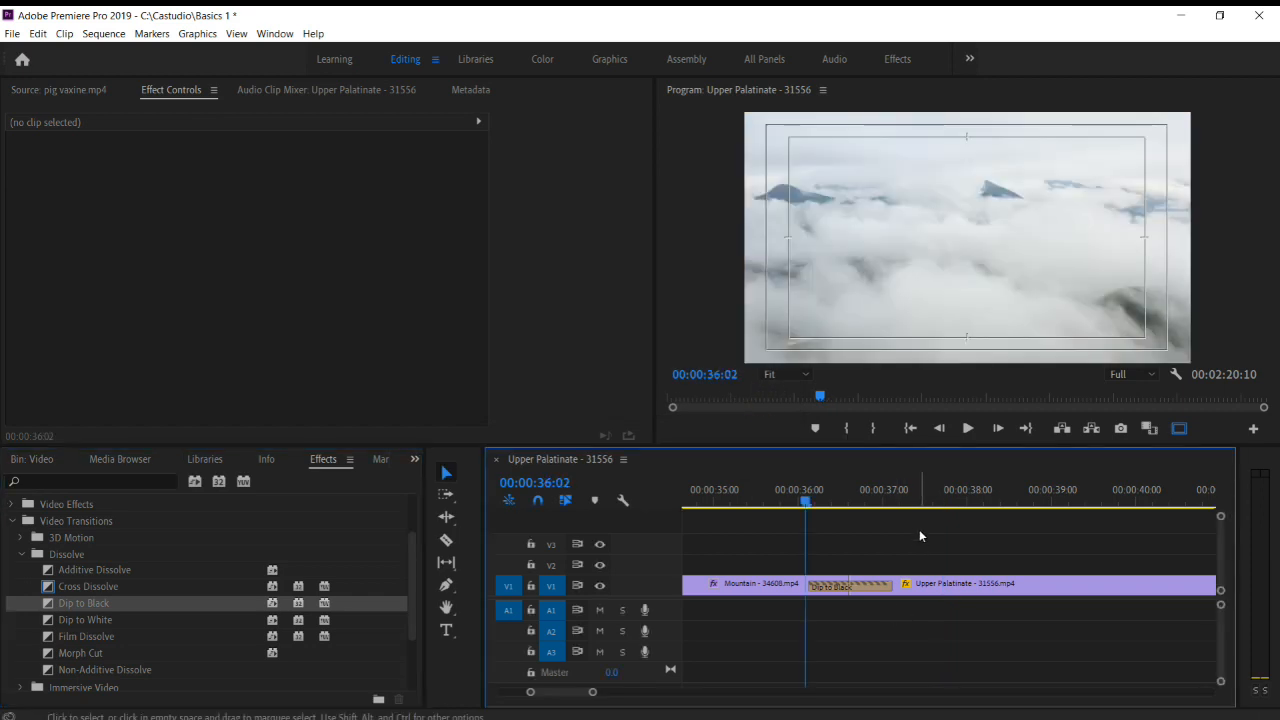
{"action": "key", "text": "space"}
{"action": "key", "text": "space"}
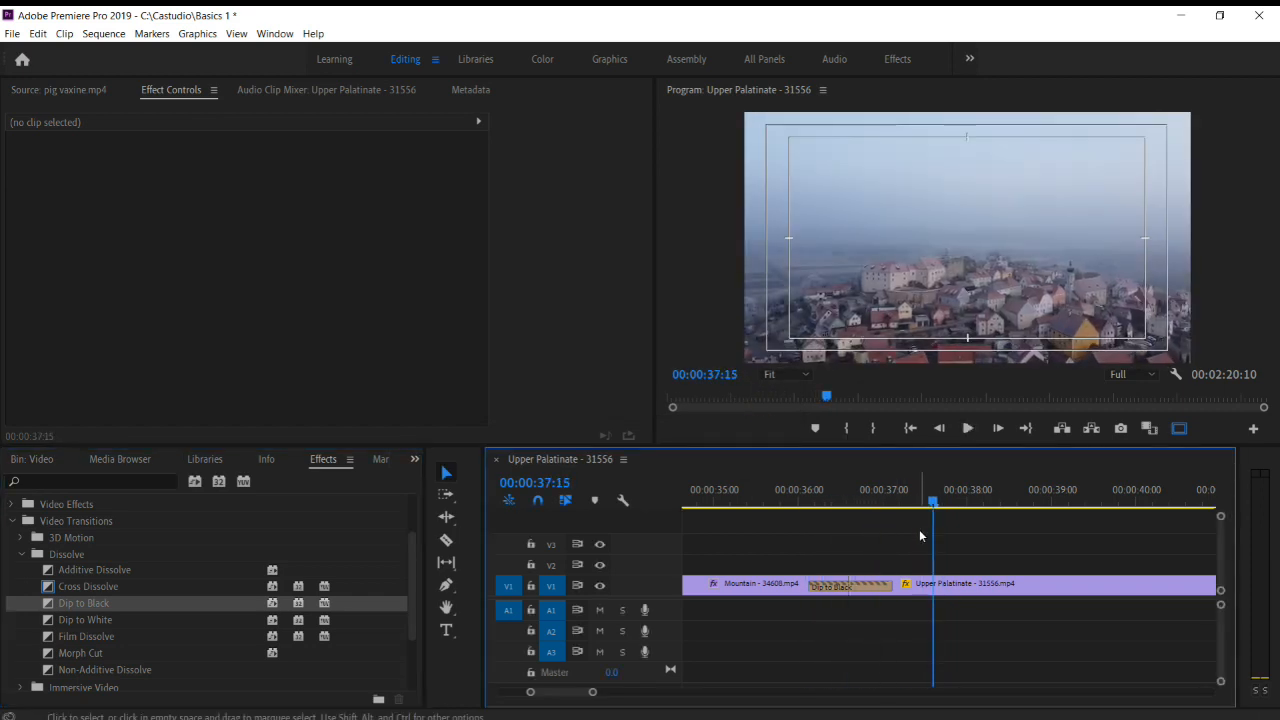
{"action": "key", "text": "="}
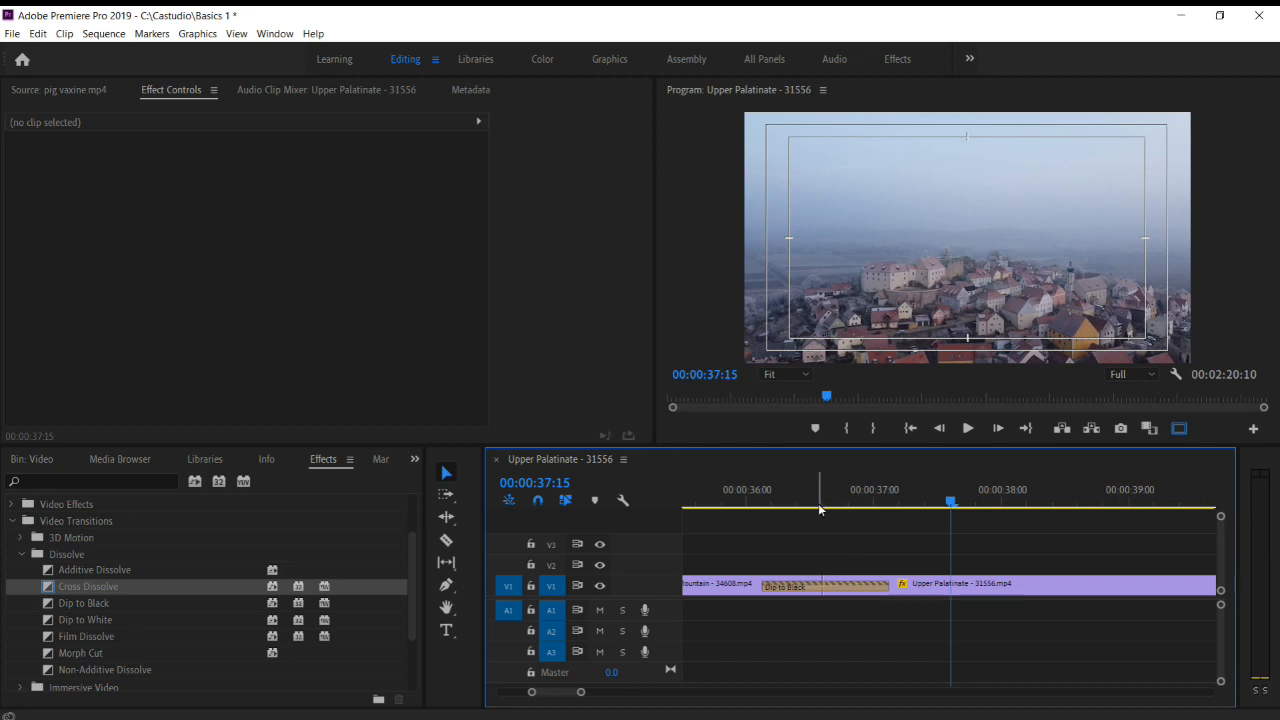
{"action": "left_click_drag", "start_coordinate": [818, 507], "coordinate": [835, 510]}
{"action": "left_click", "coordinate": [865, 503]}
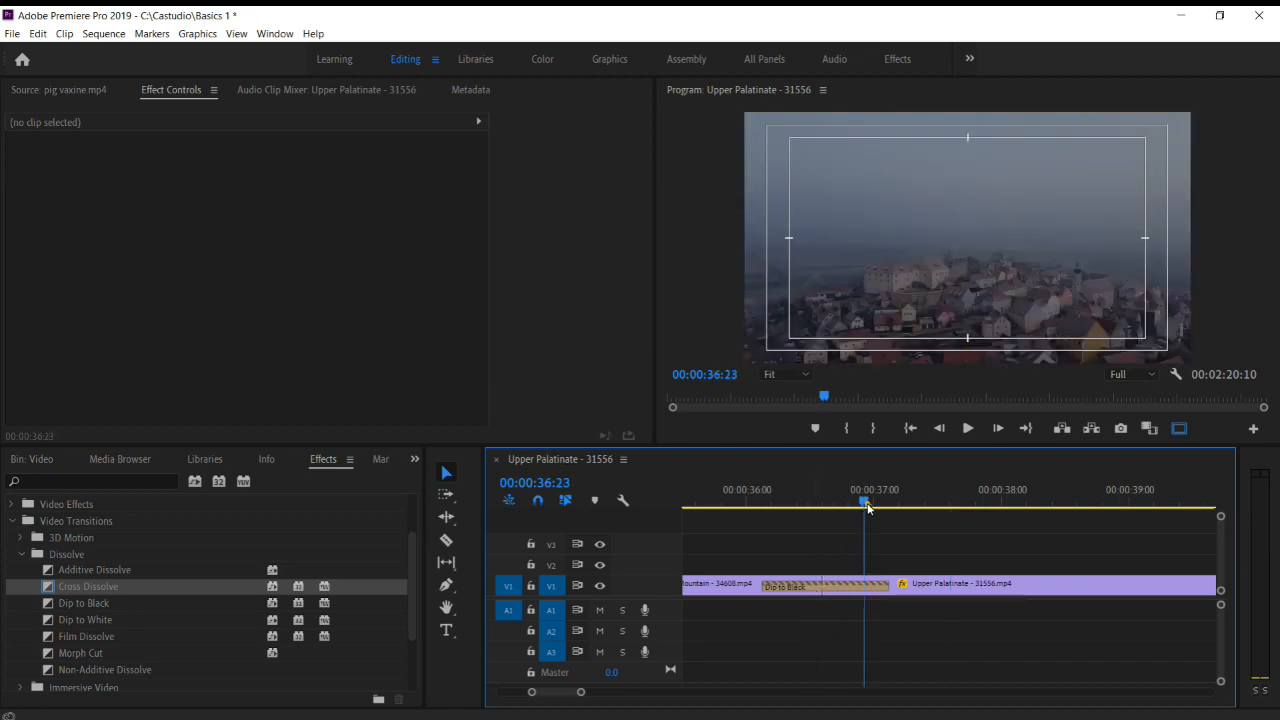
Set the Dip to Black transition's alignment to Start at Cut
{"action": "left_click", "coordinate": [786, 590]}
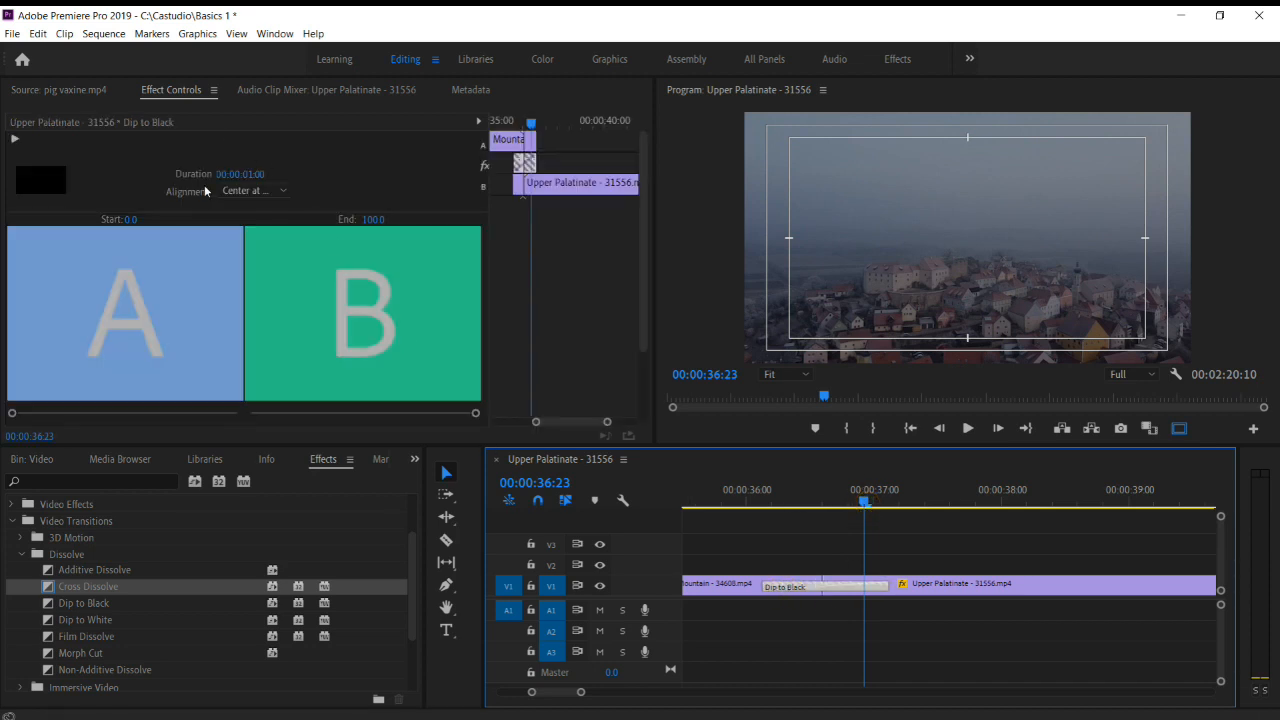
{"action": "left_click", "coordinate": [262, 192]}
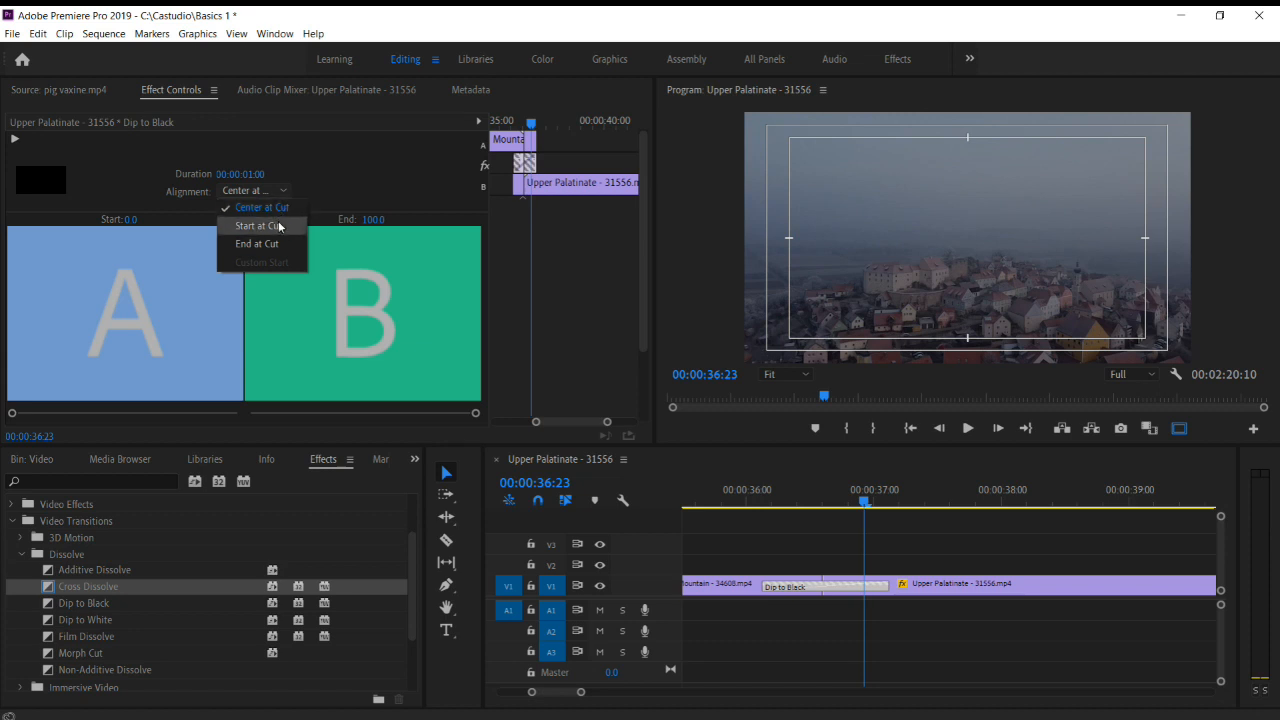
{"action": "left_click", "coordinate": [278, 229]}
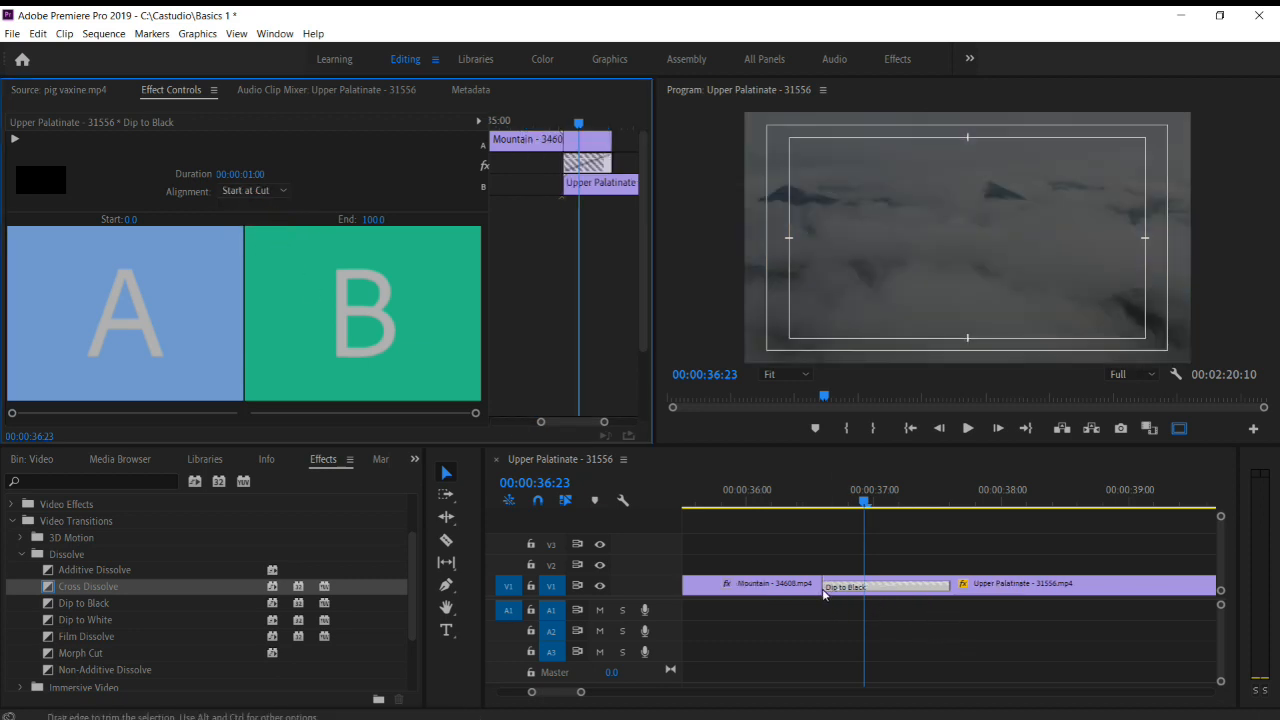
Set the Dip to Black transition's alignment back to Center at Cut
{"action": "left_click", "coordinate": [240, 191]}
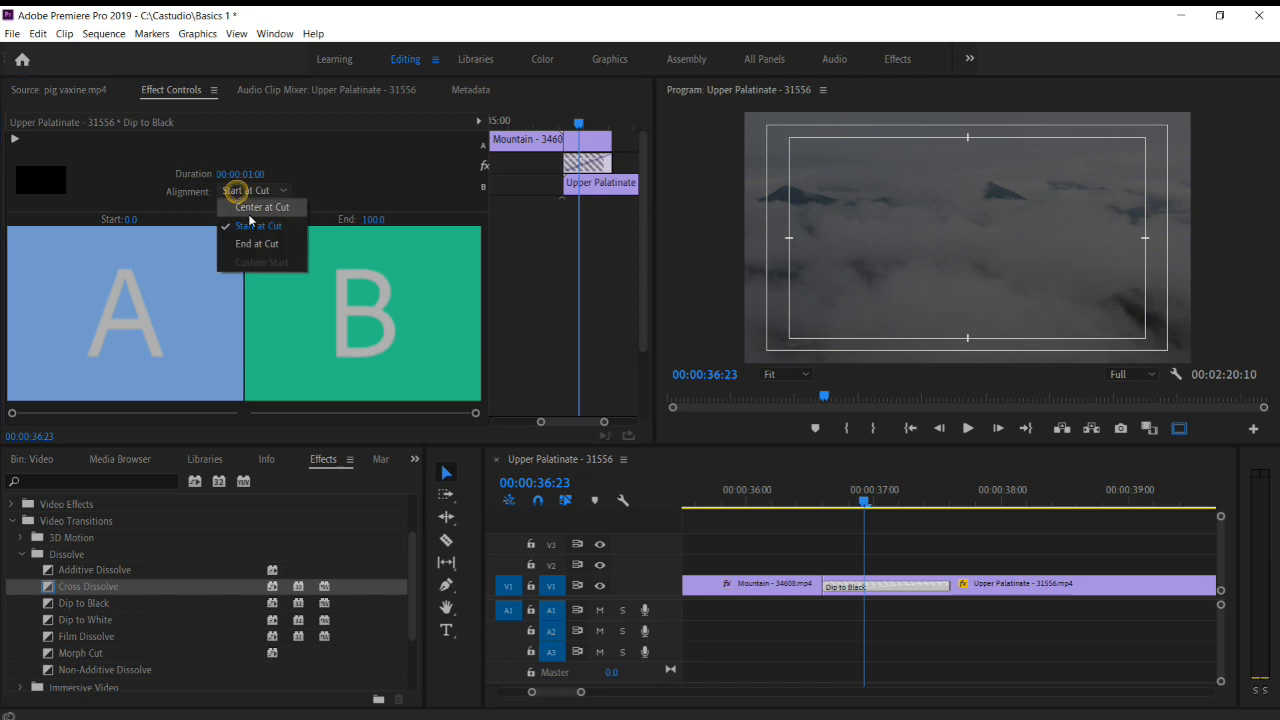
{"action": "left_click", "coordinate": [250, 208]}
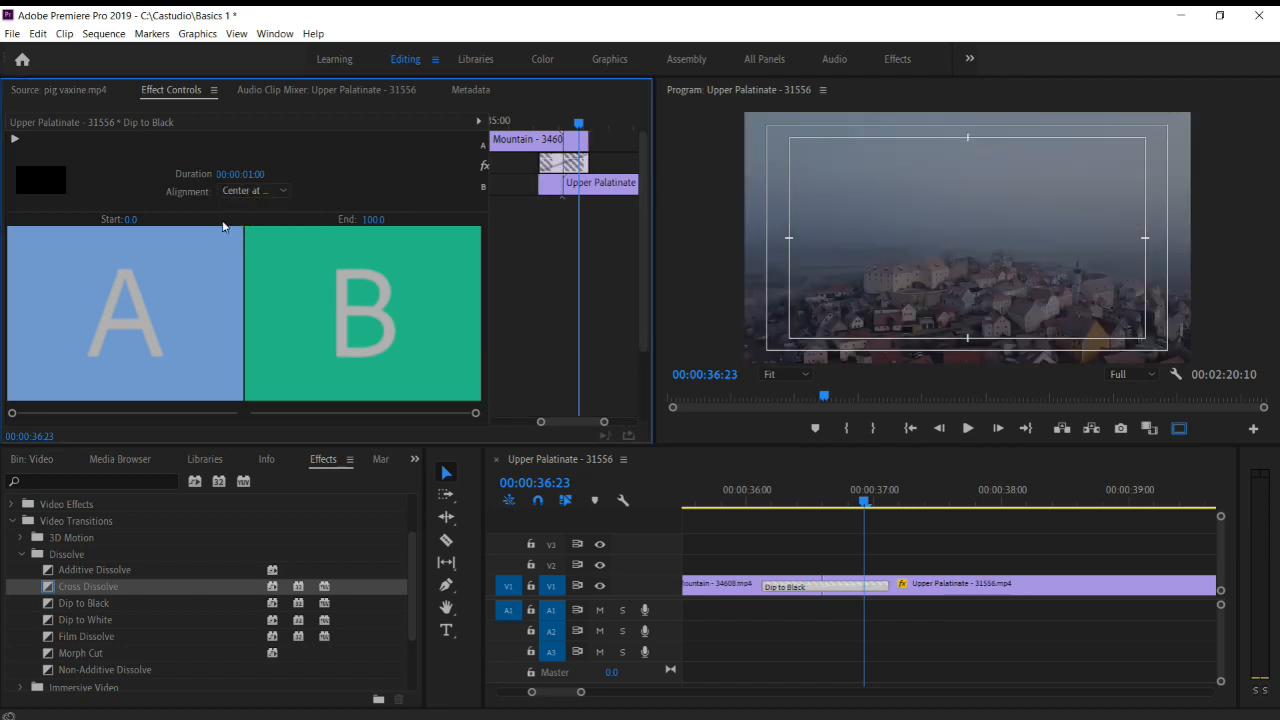
{"action": "left_click", "coordinate": [270, 190]}
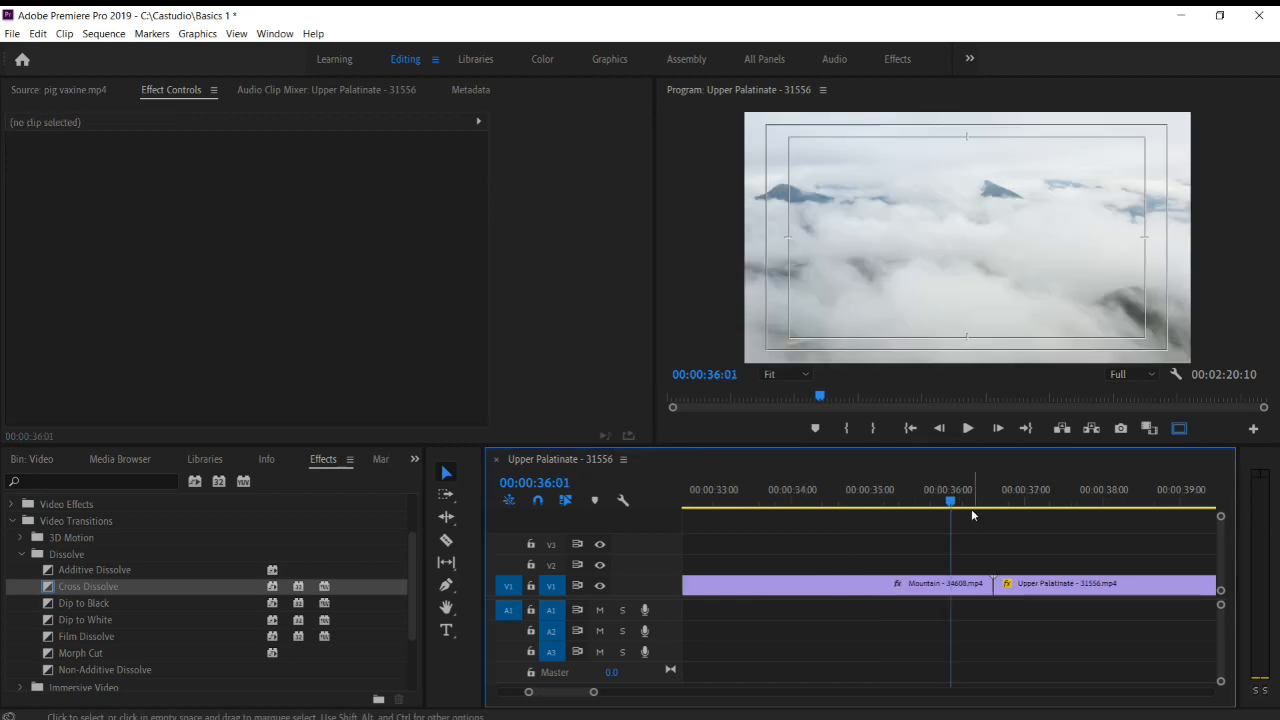
Apply the default transition at the cut between the Mountain and Upper Palatinate clips on V1
{"action": "right_click", "coordinate": [994, 592]}
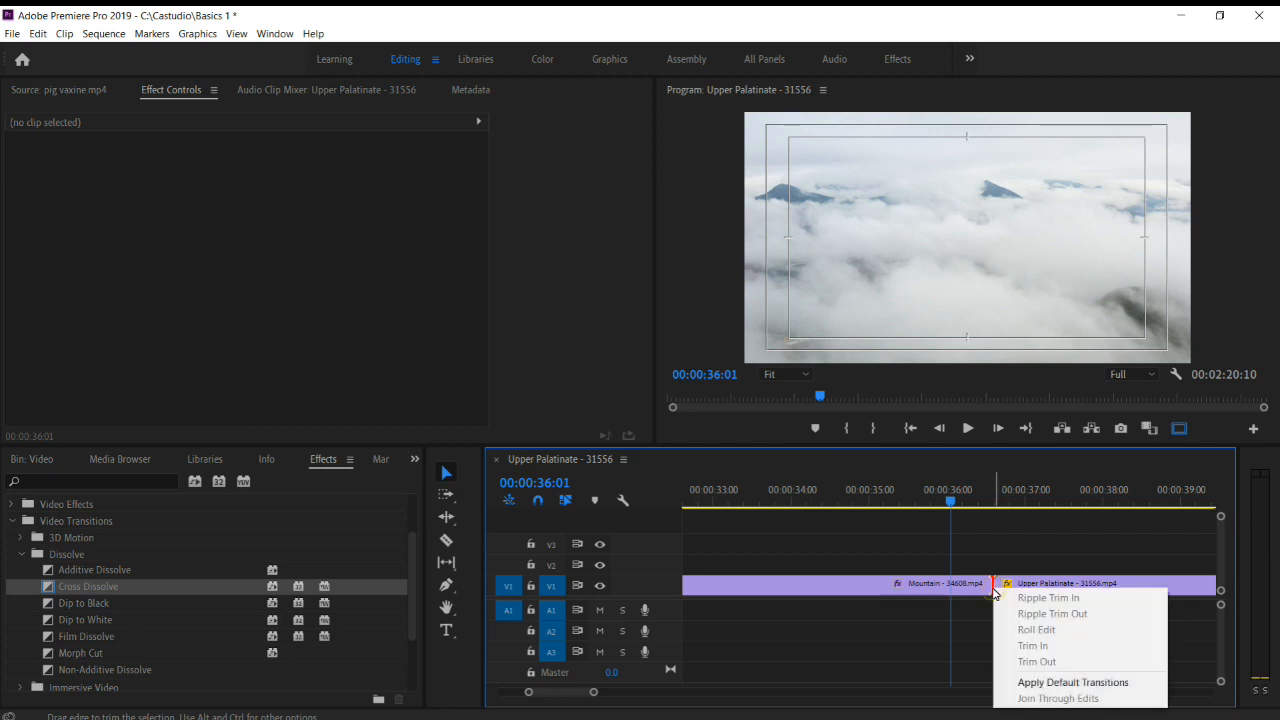
{"action": "left_click", "coordinate": [1030, 683]}
{"action": "left_click", "coordinate": [756, 396]}
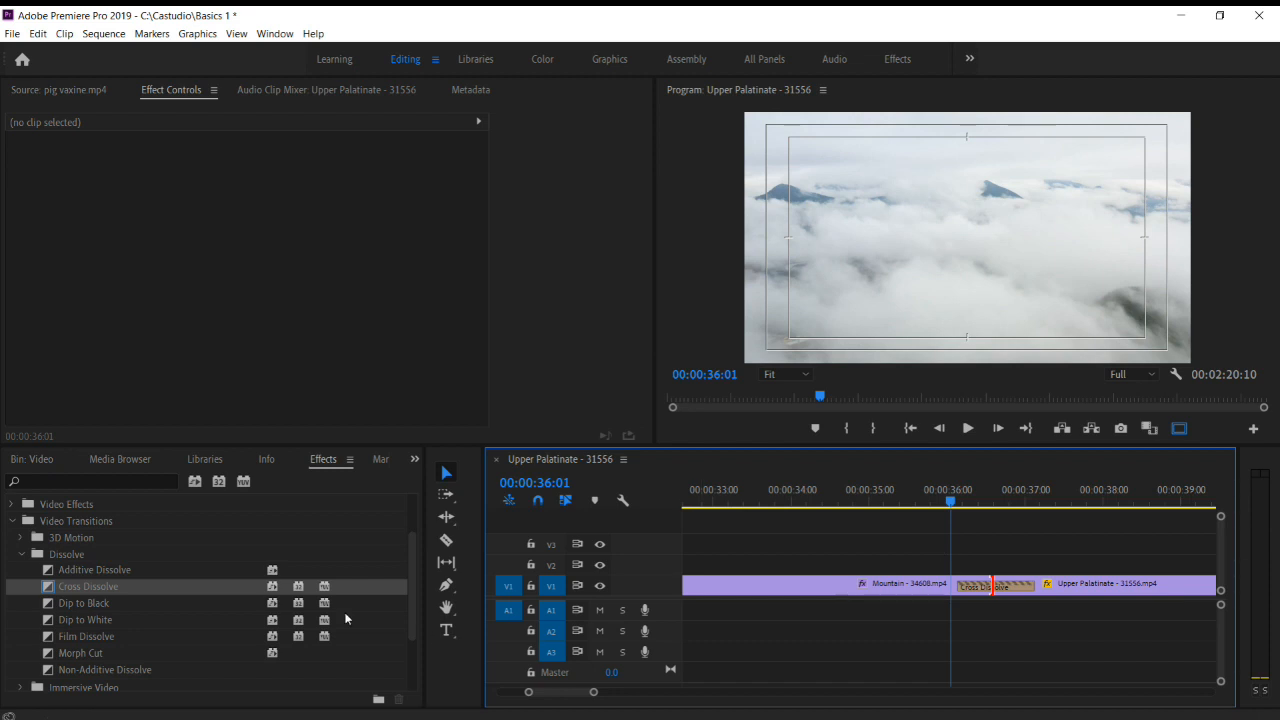
Set Cross Dissolve as the default video transition
{"action": "left_click", "coordinate": [83, 604]}
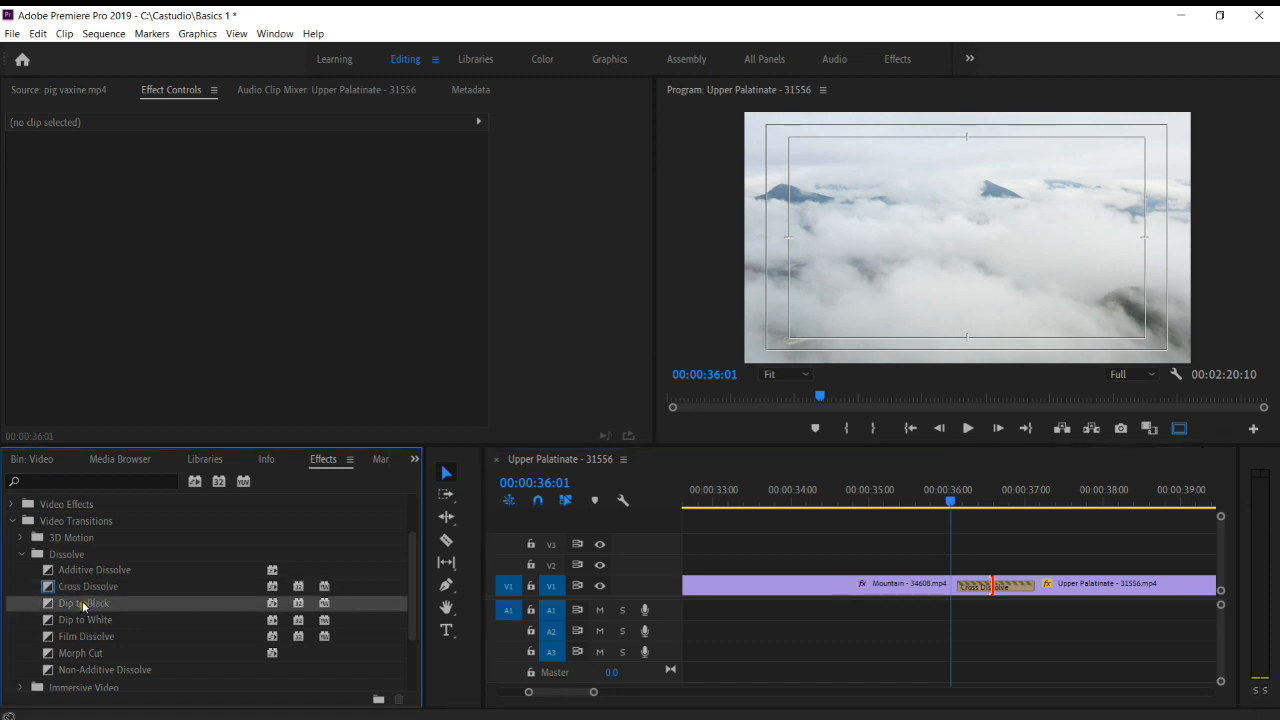
{"action": "left_click", "coordinate": [79, 588]}
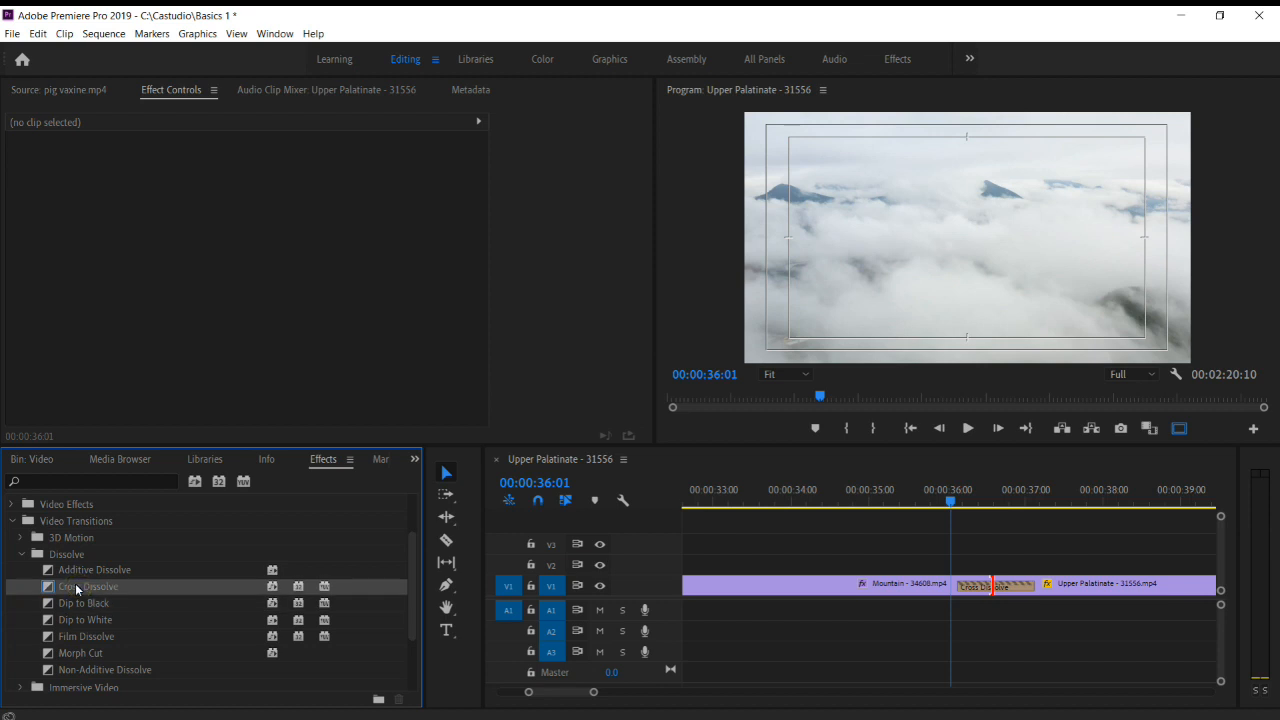
{"action": "right_click", "coordinate": [77, 586]}
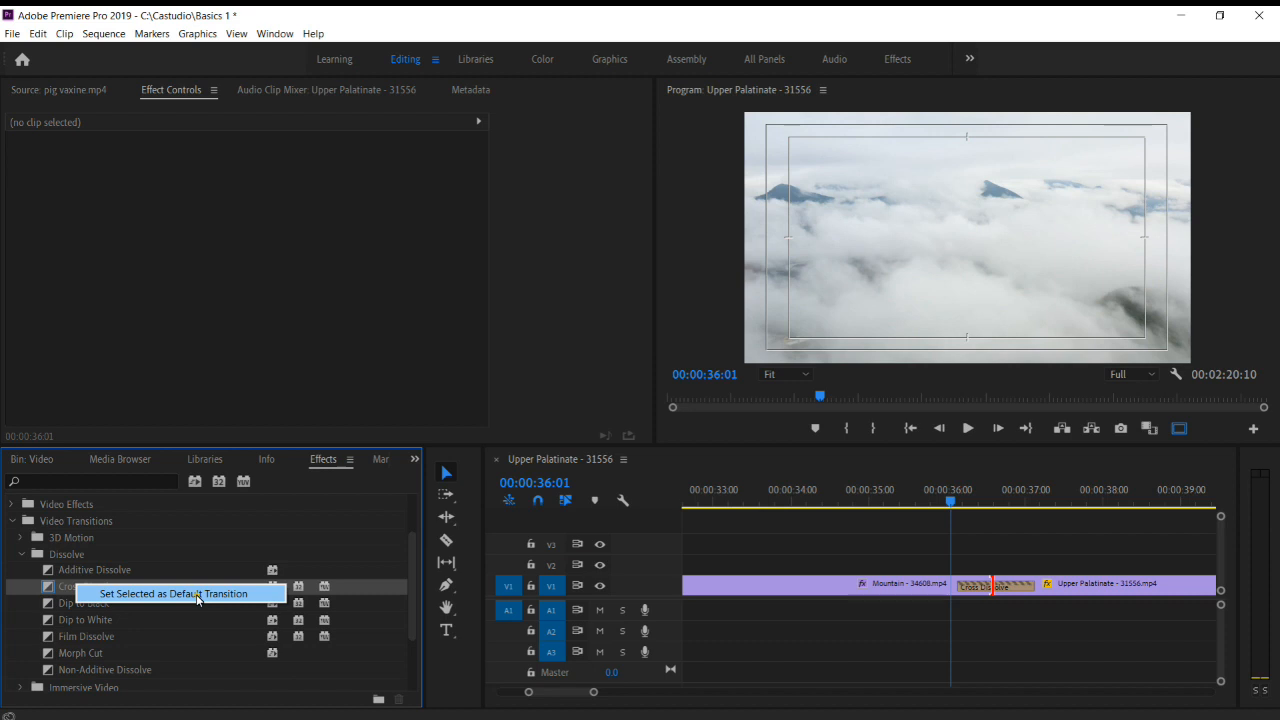
{"action": "left_click", "coordinate": [197, 594]}
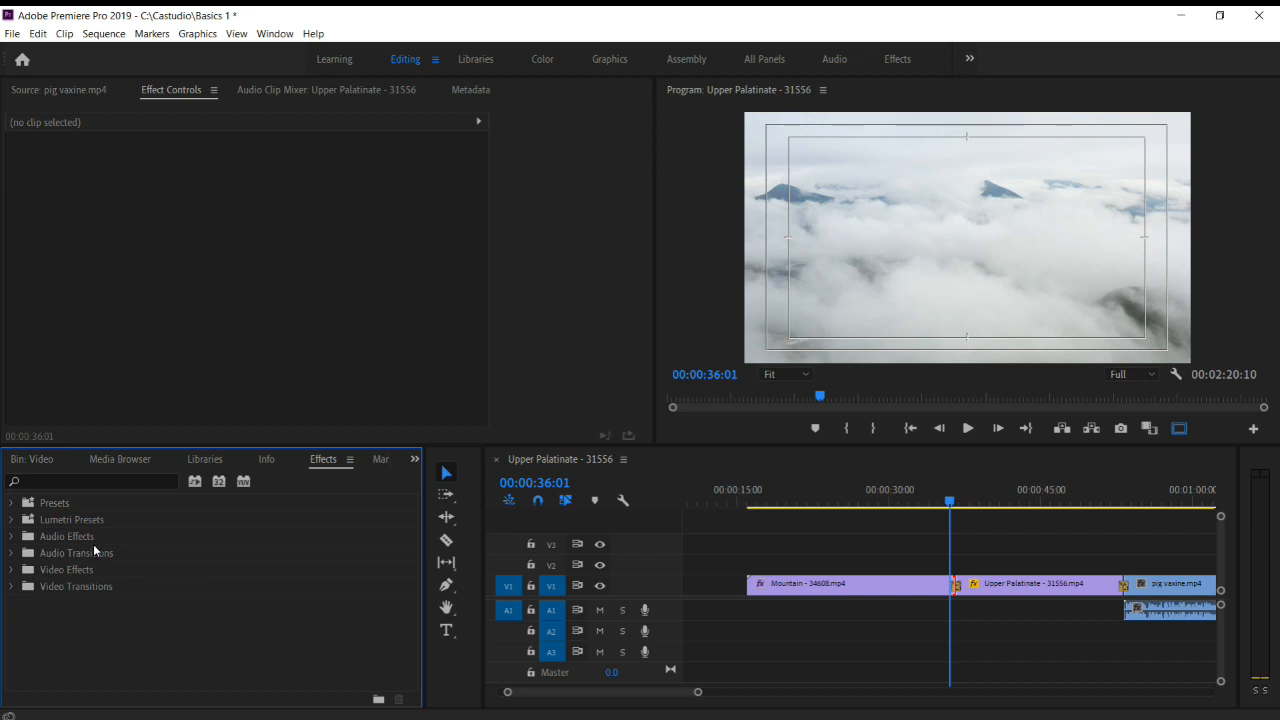
Look at the Crossfade audio transitions available in the effects library, including Constant Power
{"action": "left_click", "coordinate": [11, 553]}
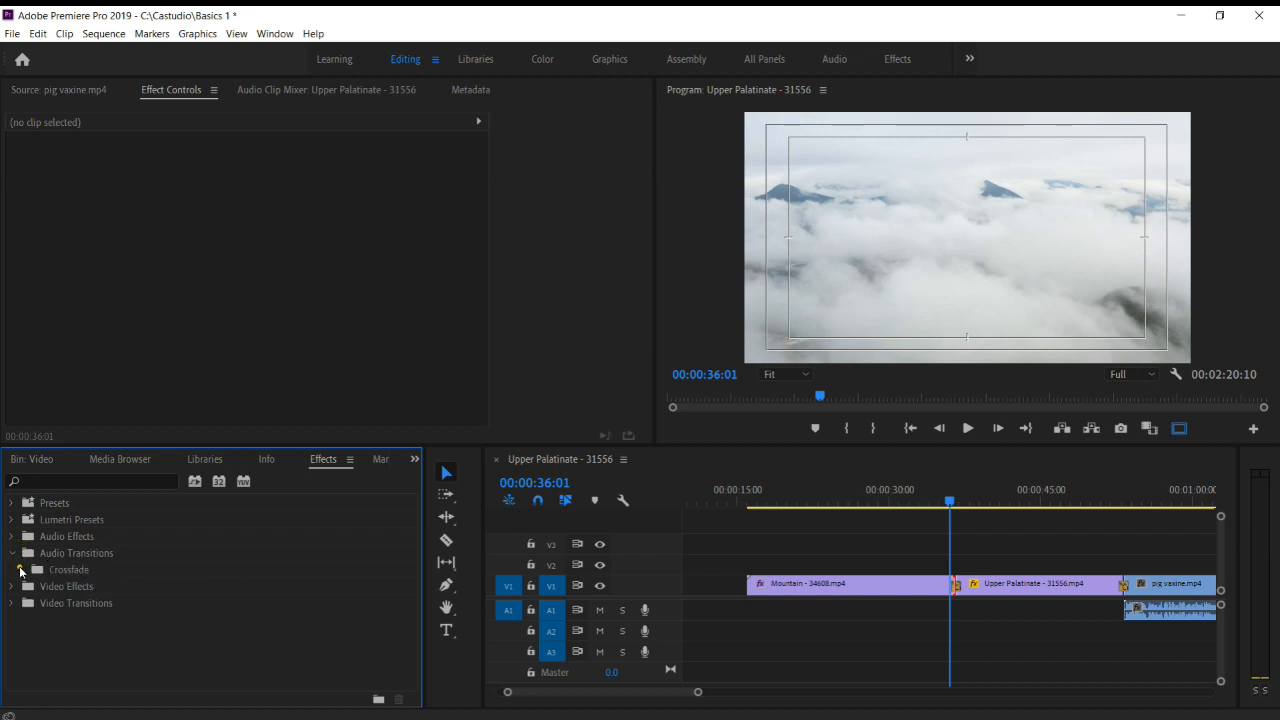
{"action": "left_click", "coordinate": [21, 570]}
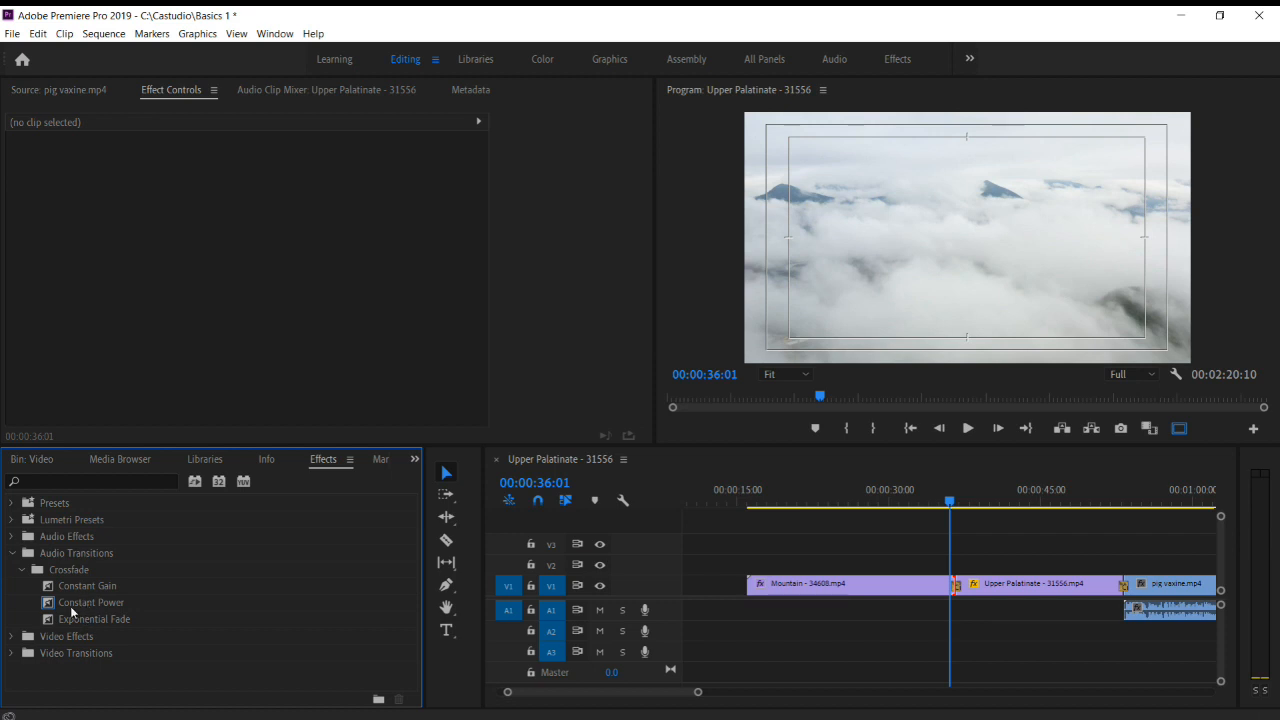
{"action": "left_click", "coordinate": [71, 605]}
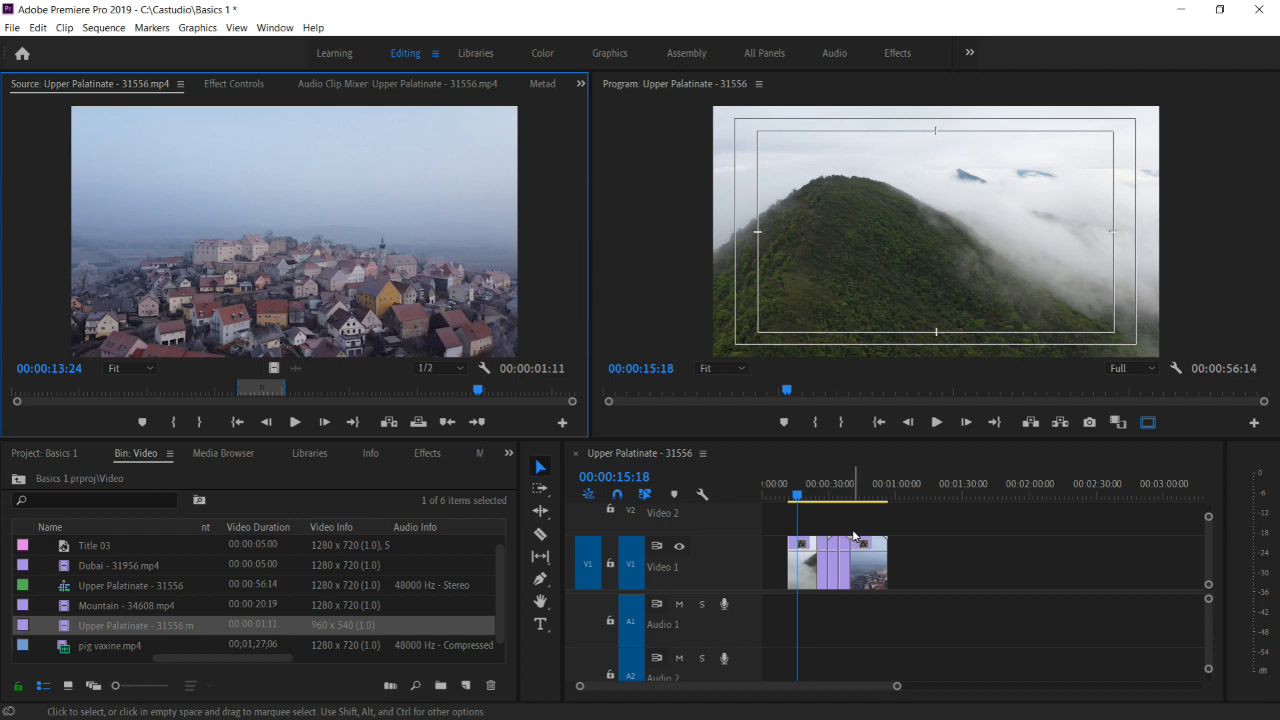
Add a title reading "talktime" over the lower-left part of the Mountain clip at 00:00:15:18
{"action": "left_click", "coordinate": [540, 624]}
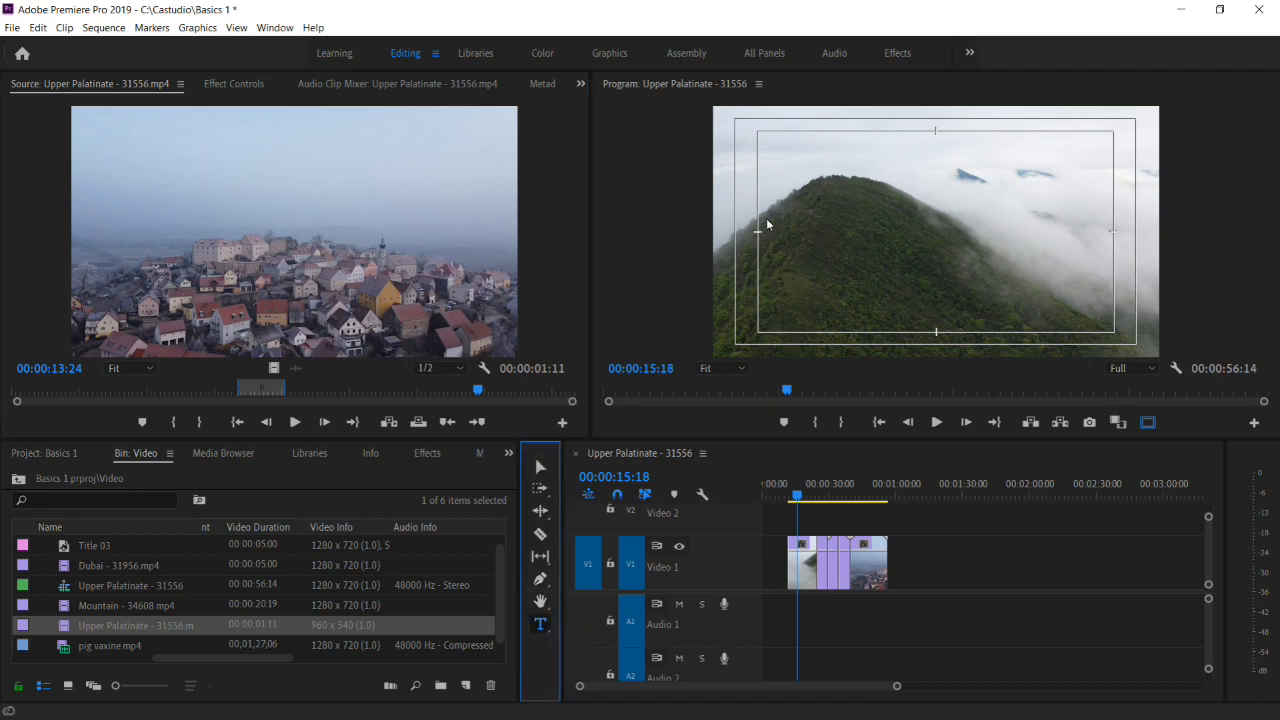
{"action": "left_click", "coordinate": [764, 305]}
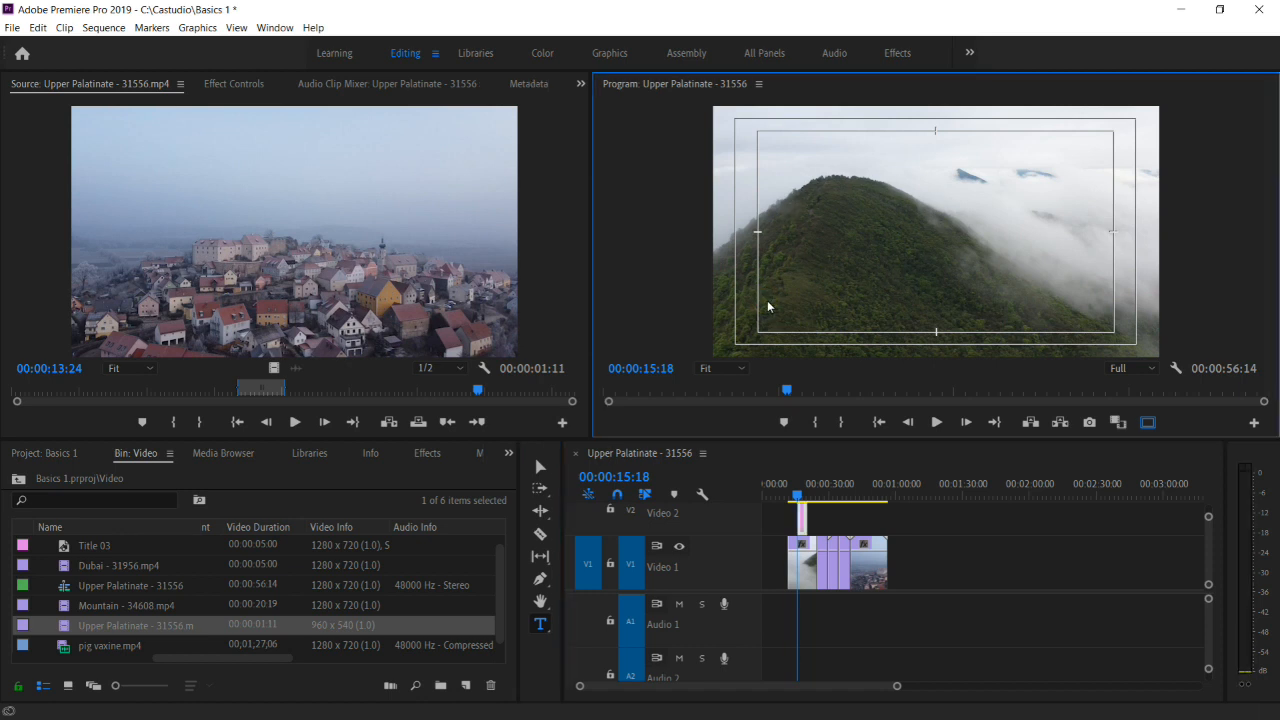
{"action": "type", "text": "talktime"}
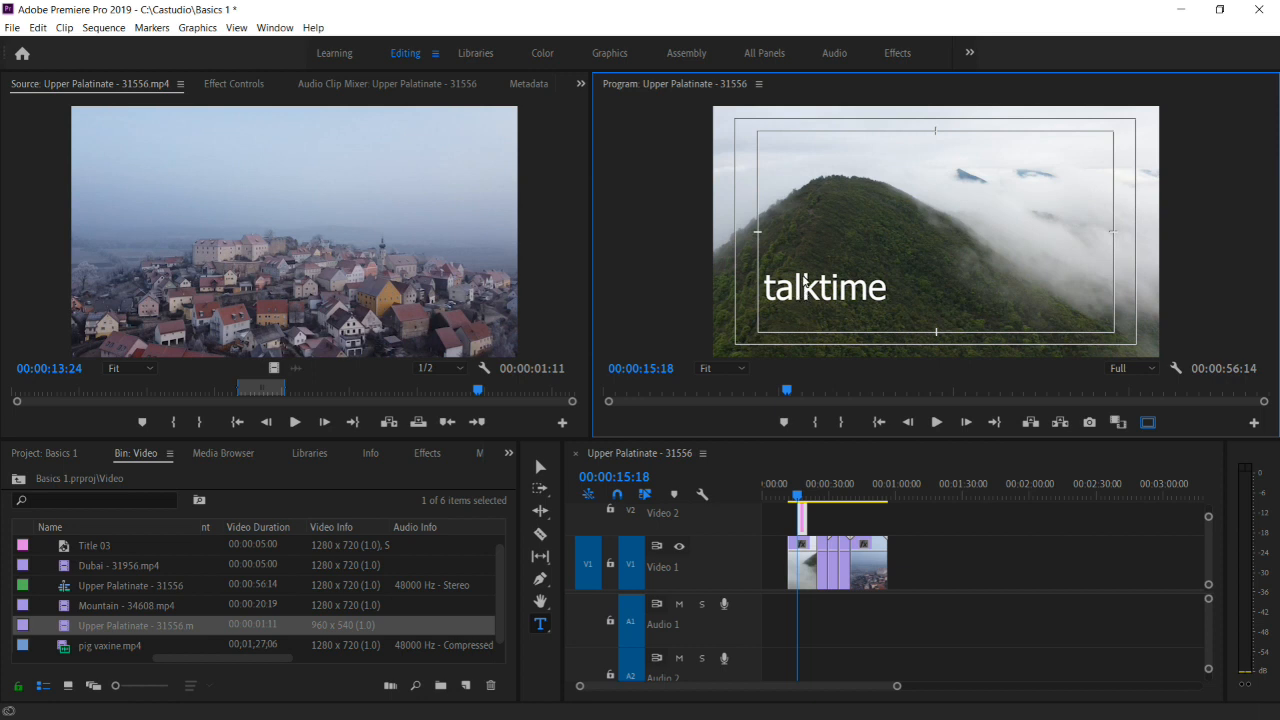
Nudge the "talktime" title slightly down, keeping it inside the lower-left corner of the inner safe margin
{"action": "left_click", "coordinate": [540, 468]}
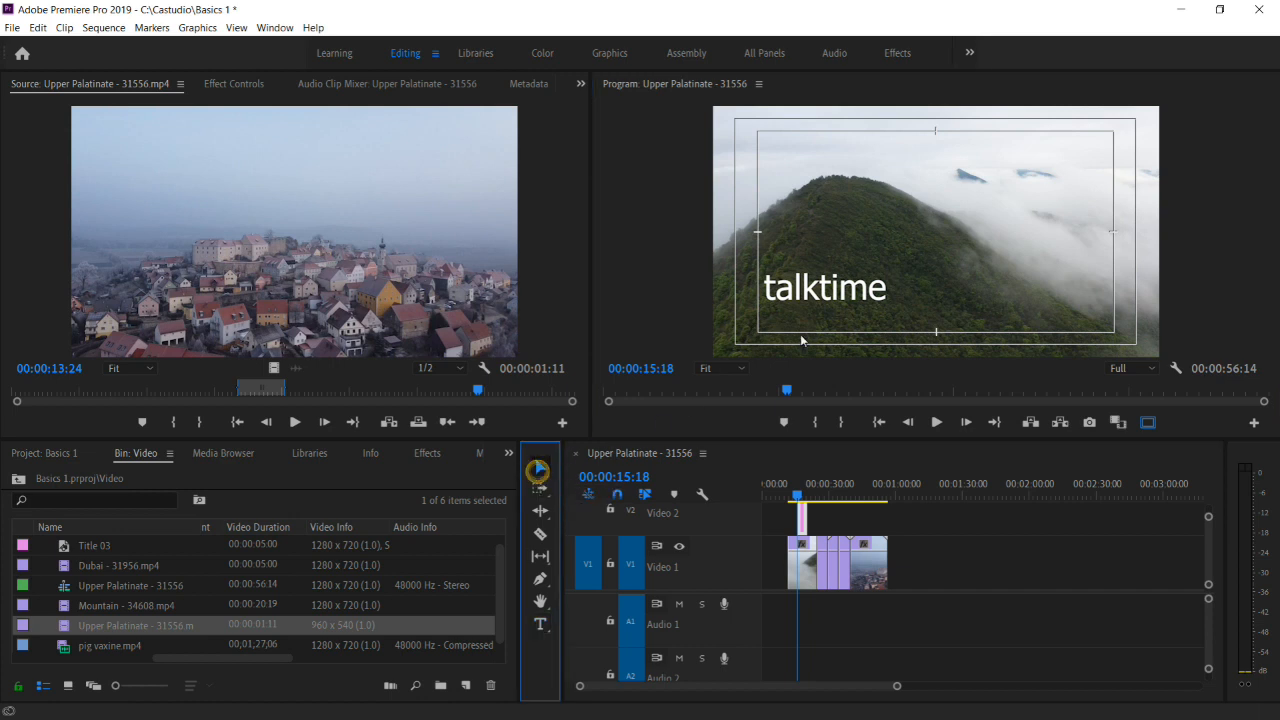
{"action": "mouse_move", "coordinate": [833, 291]}
{"action": "left_mouse_down"}
{"action": "mouse_move", "coordinate": [840, 254]}
{"action": "mouse_move", "coordinate": [847, 273]}
{"action": "mouse_move", "coordinate": [827, 290]}
{"action": "left_mouse_up"}
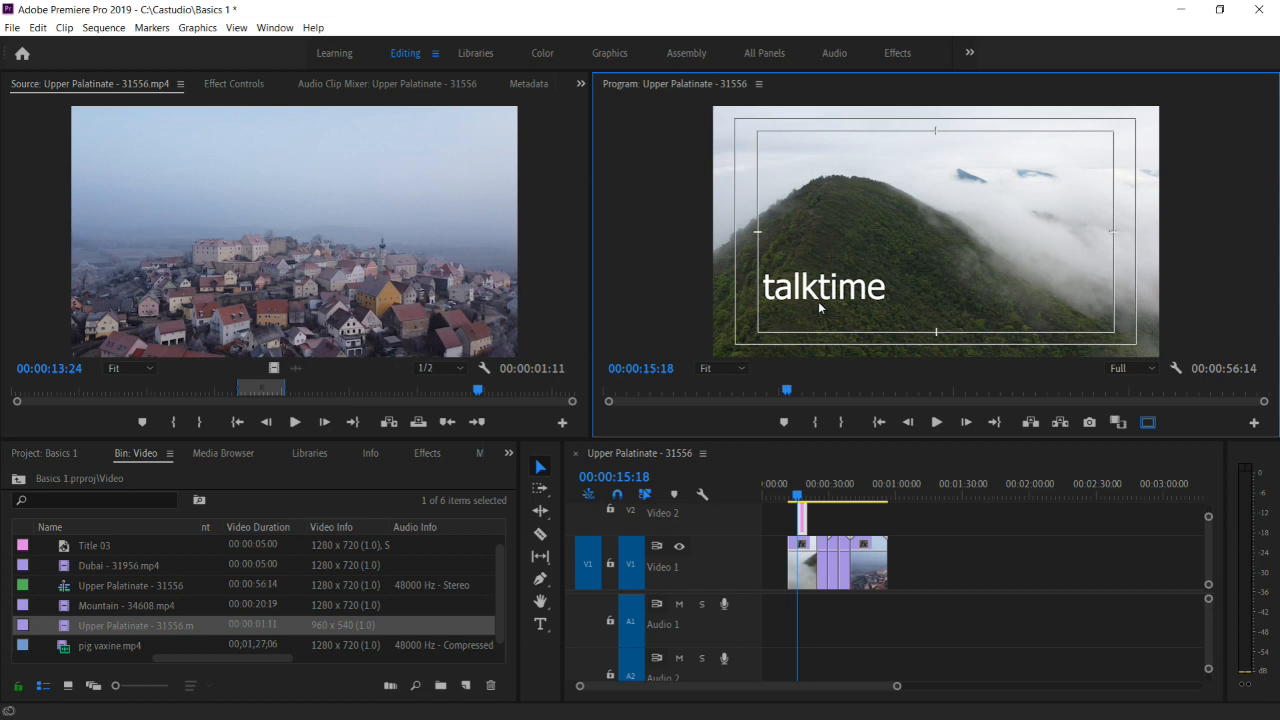
{"action": "left_click_drag", "start_coordinate": [876, 288], "coordinate": [802, 308]}
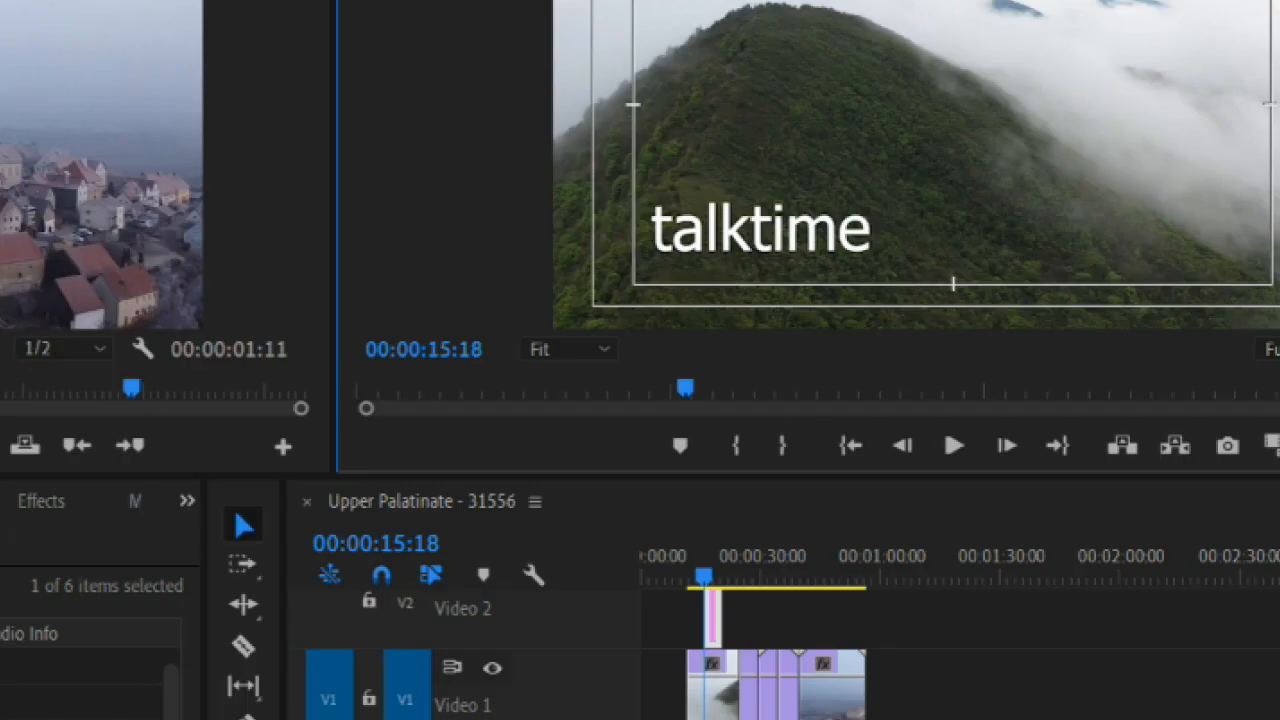
Scrub through the "talktime" title clip on Video 2 and extend its end to about 00:00:25:00
{"action": "left_click_drag", "start_coordinate": [1100, 719], "coordinate": [830, 719]}
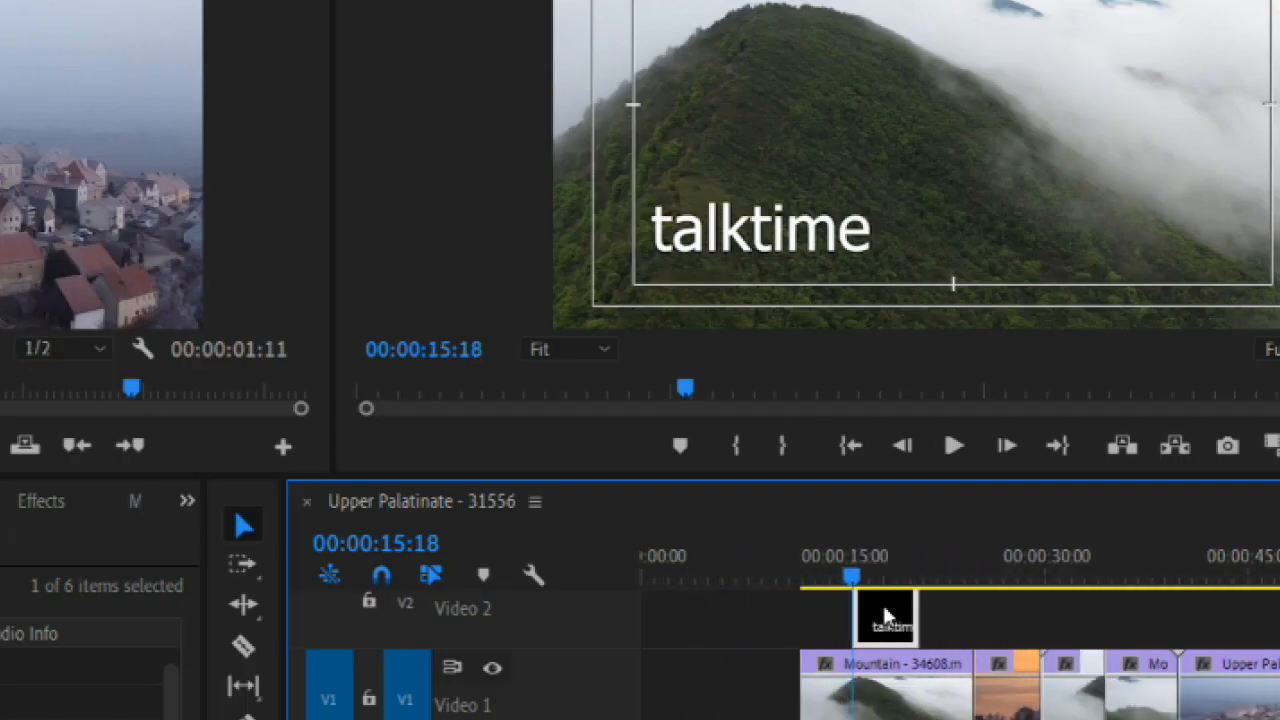
{"action": "mouse_move", "coordinate": [851, 578]}
{"action": "left_mouse_down"}
{"action": "mouse_move", "coordinate": [894, 580]}
{"action": "mouse_move", "coordinate": [865, 590]}
{"action": "left_mouse_up"}
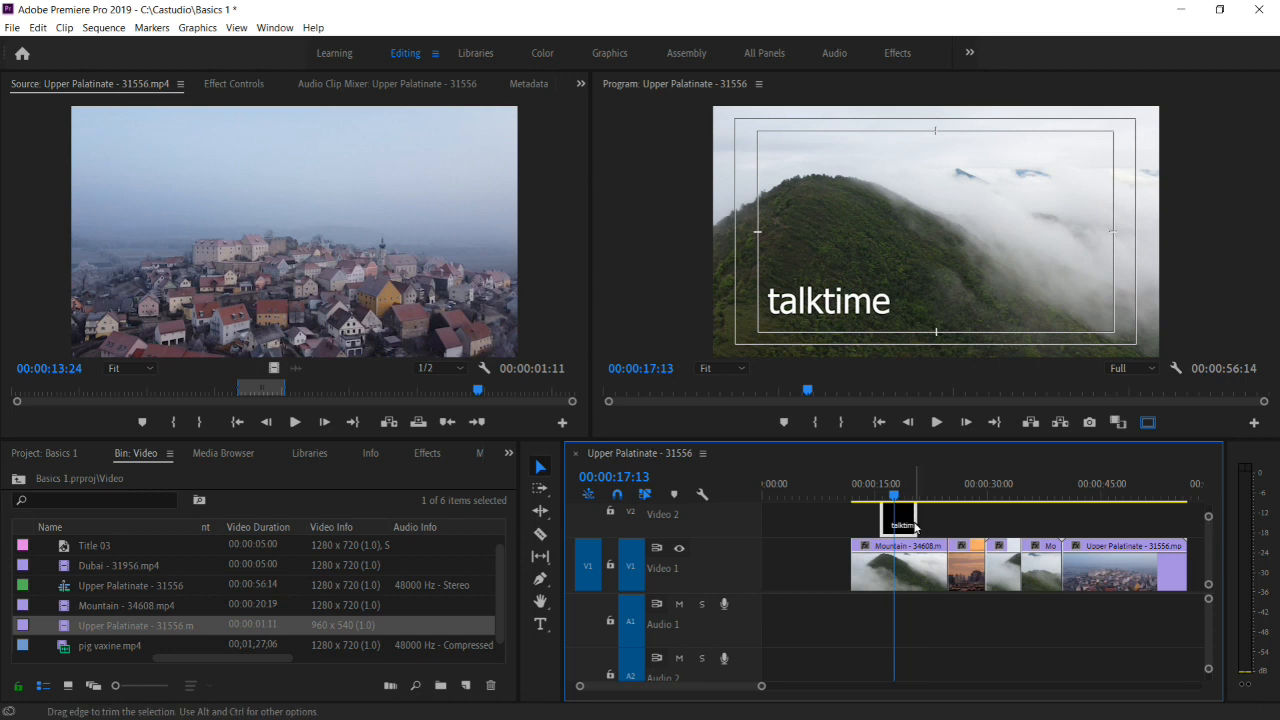
{"action": "mouse_move", "coordinate": [916, 524]}
{"action": "left_mouse_down"}
{"action": "mouse_move", "coordinate": [1060, 520]}
{"action": "mouse_move", "coordinate": [929, 520]}
{"action": "left_mouse_up"}
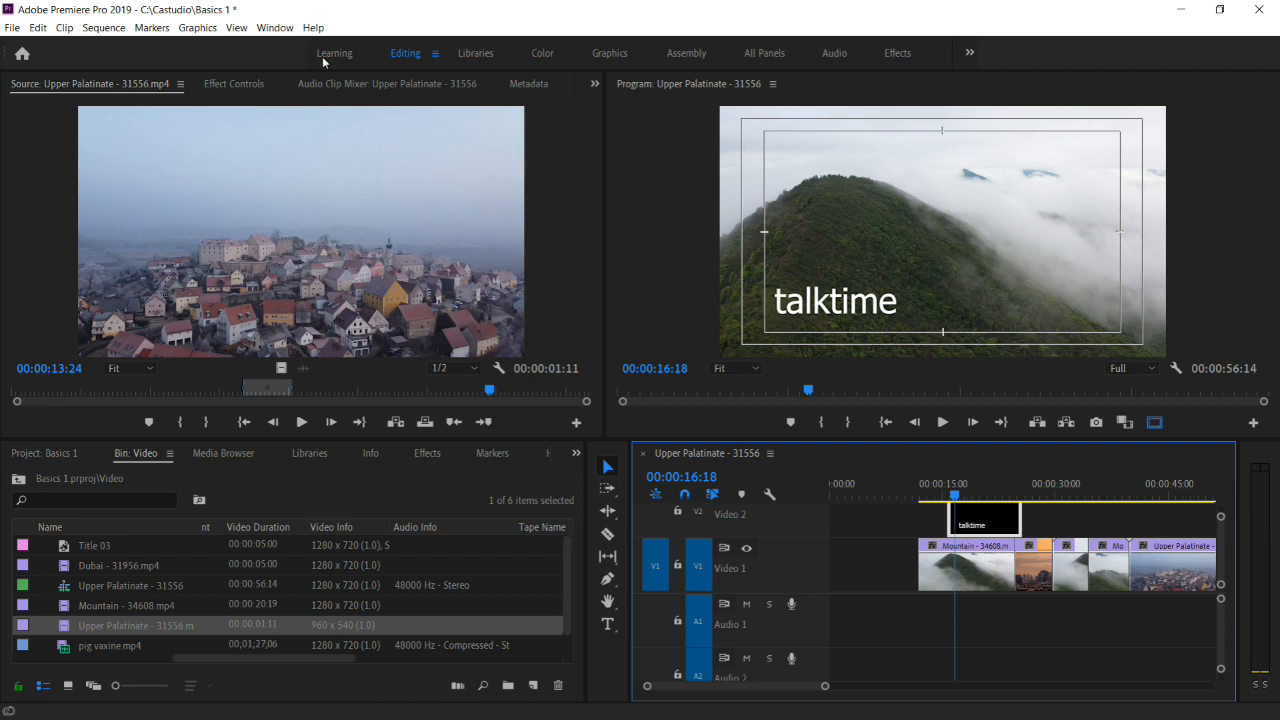
Show Essential Graphics and select the "talktime" text layer for editing
{"action": "left_click", "coordinate": [275, 27]}
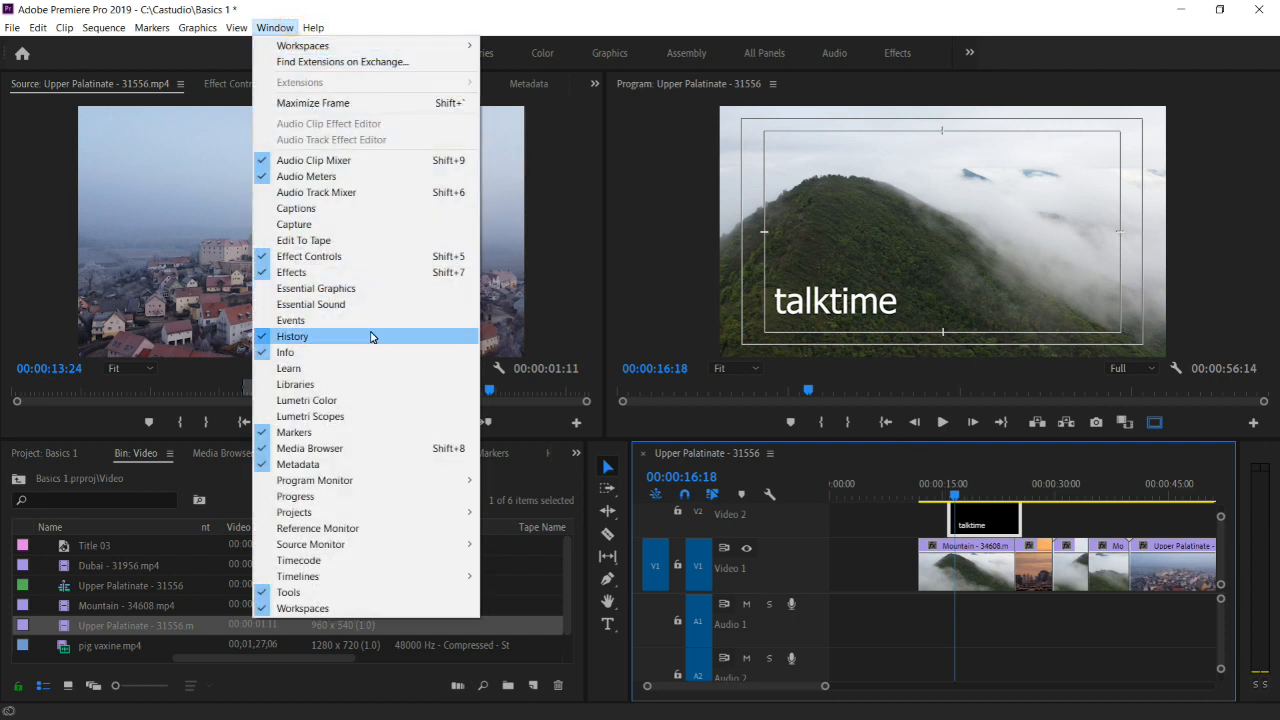
{"action": "left_click", "coordinate": [316, 288]}
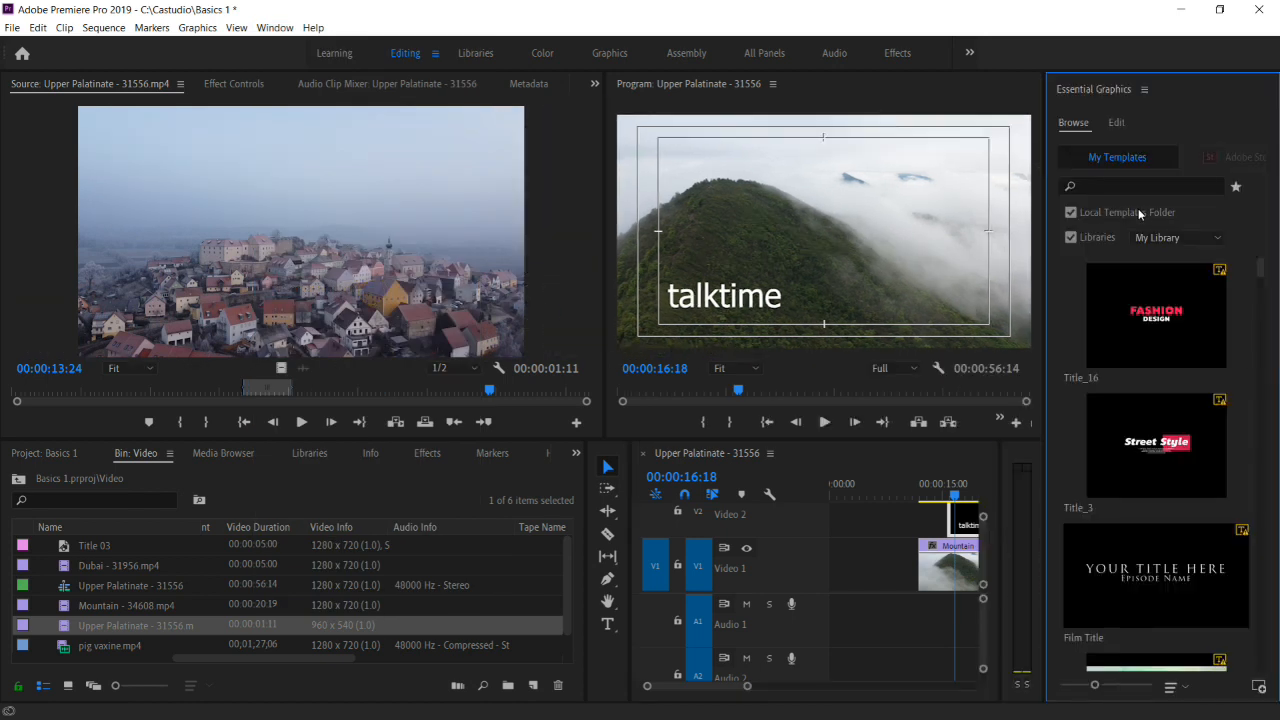
{"action": "left_click", "coordinate": [1116, 124]}
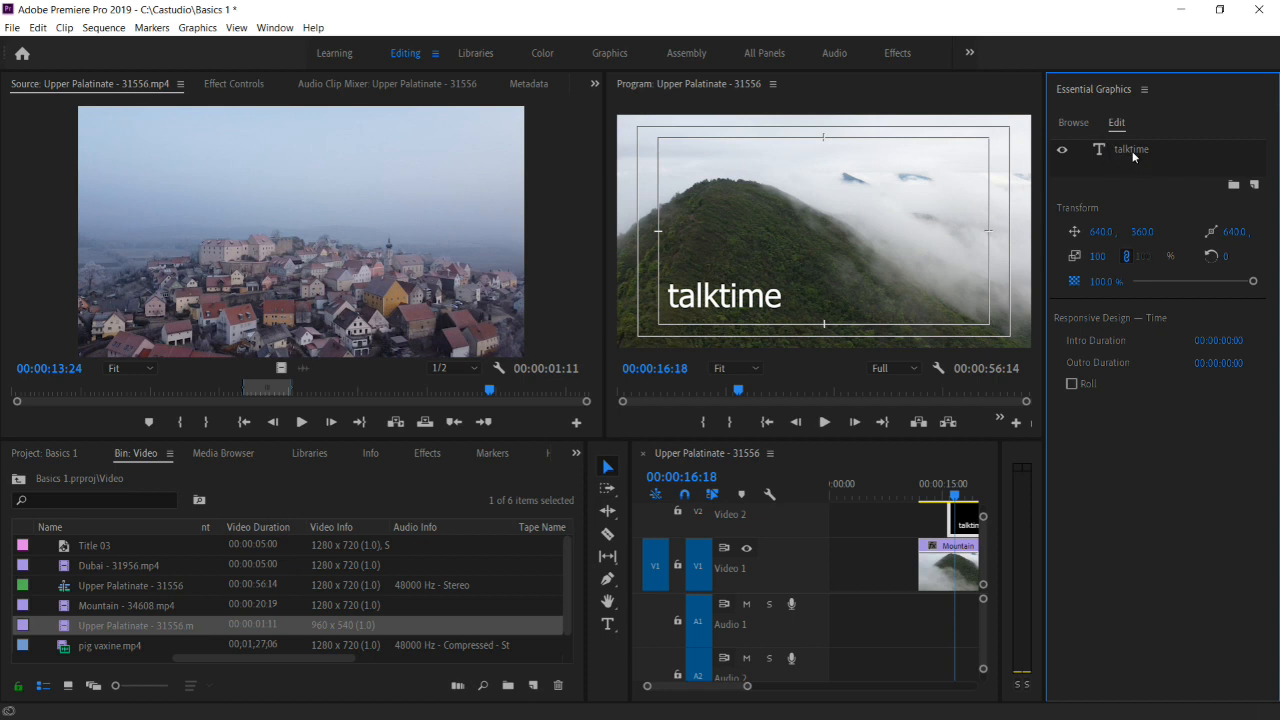
{"action": "left_click", "coordinate": [1133, 155]}
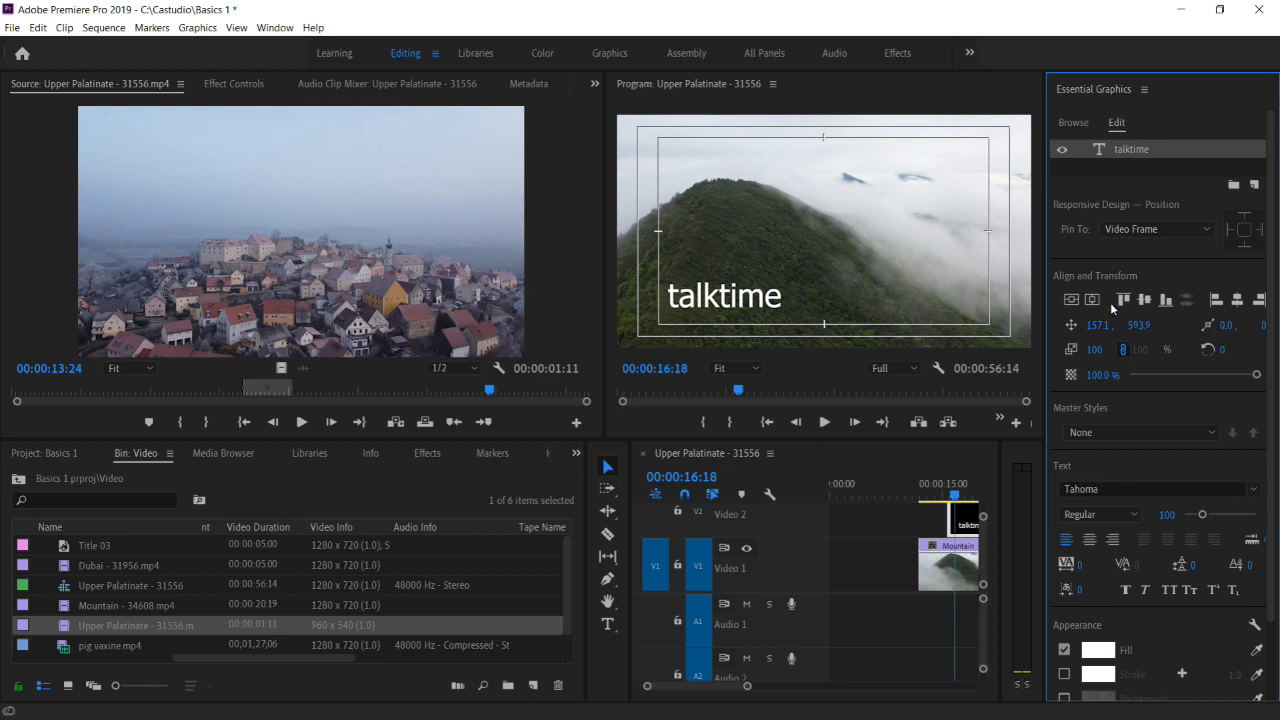
Try aligning the "talktime" text to the frame's top centre, and move it back to the lower-left at about 144.5, 577.9
{"action": "left_click", "coordinate": [1237, 300]}
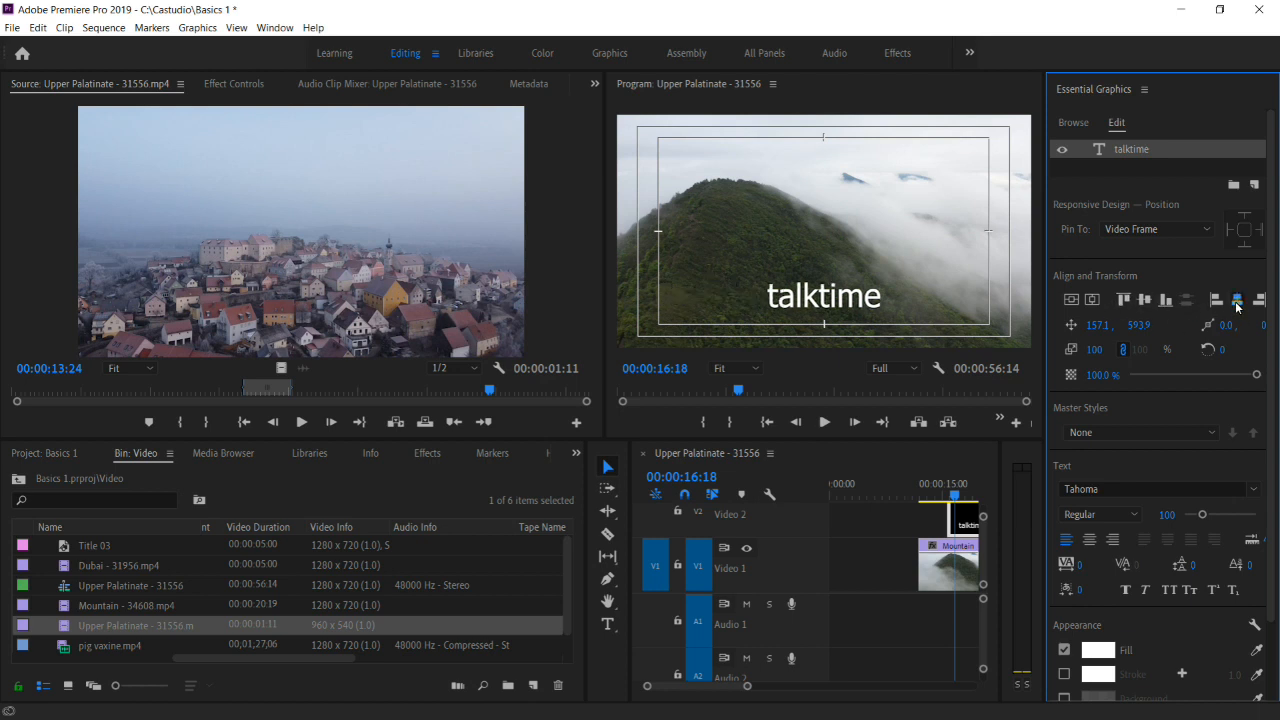
{"action": "left_click", "coordinate": [1121, 300]}
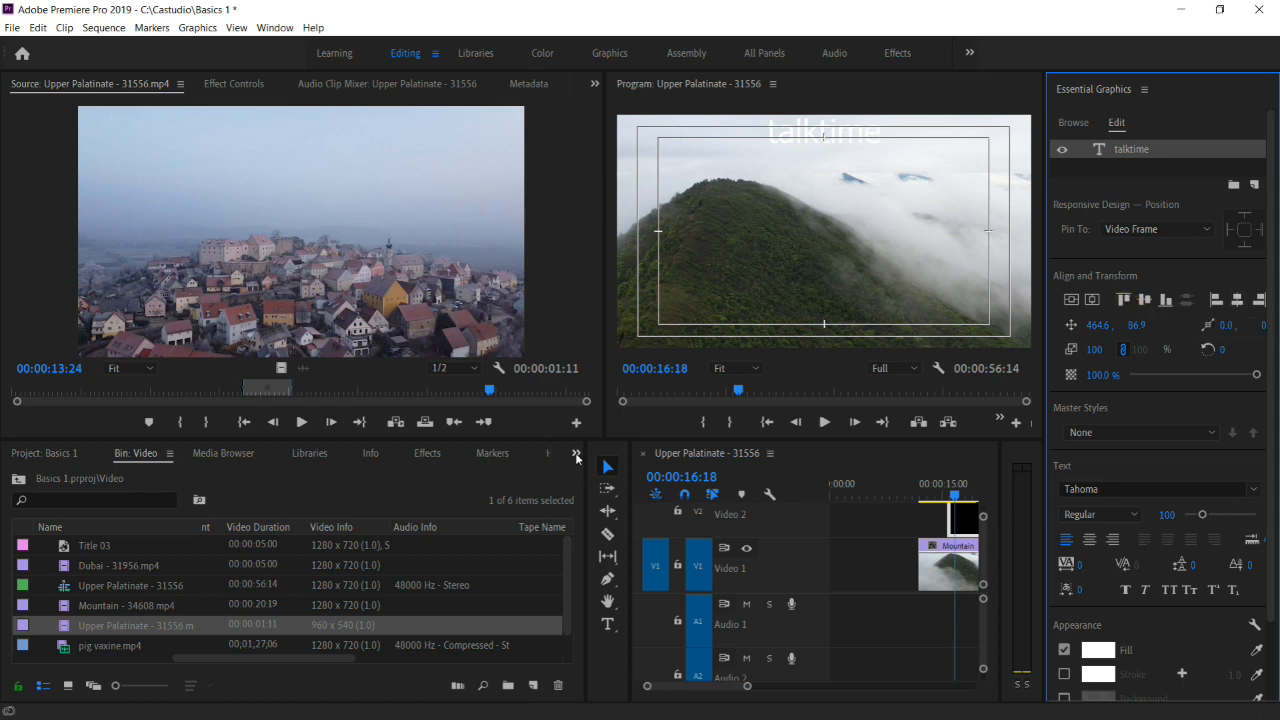
{"action": "left_click_drag", "start_coordinate": [803, 137], "coordinate": [699, 297]}
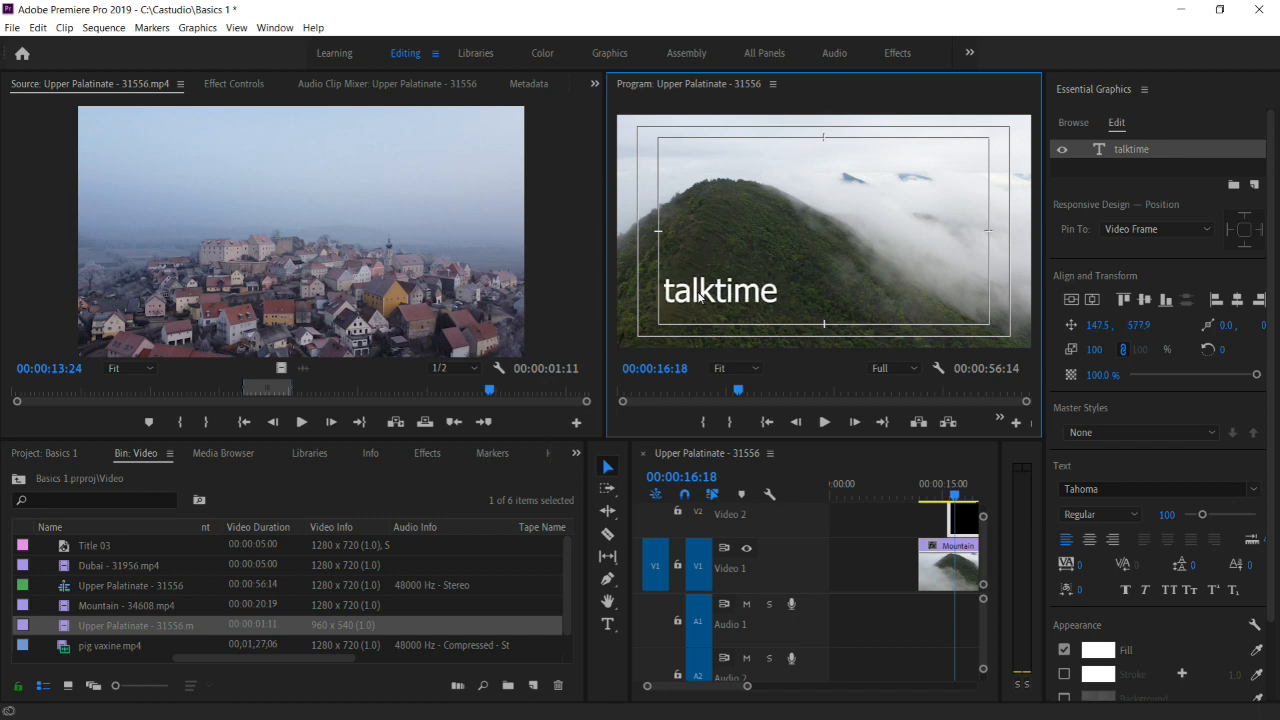
{"action": "left_click_drag", "start_coordinate": [1270, 430], "coordinate": [1270, 424]}
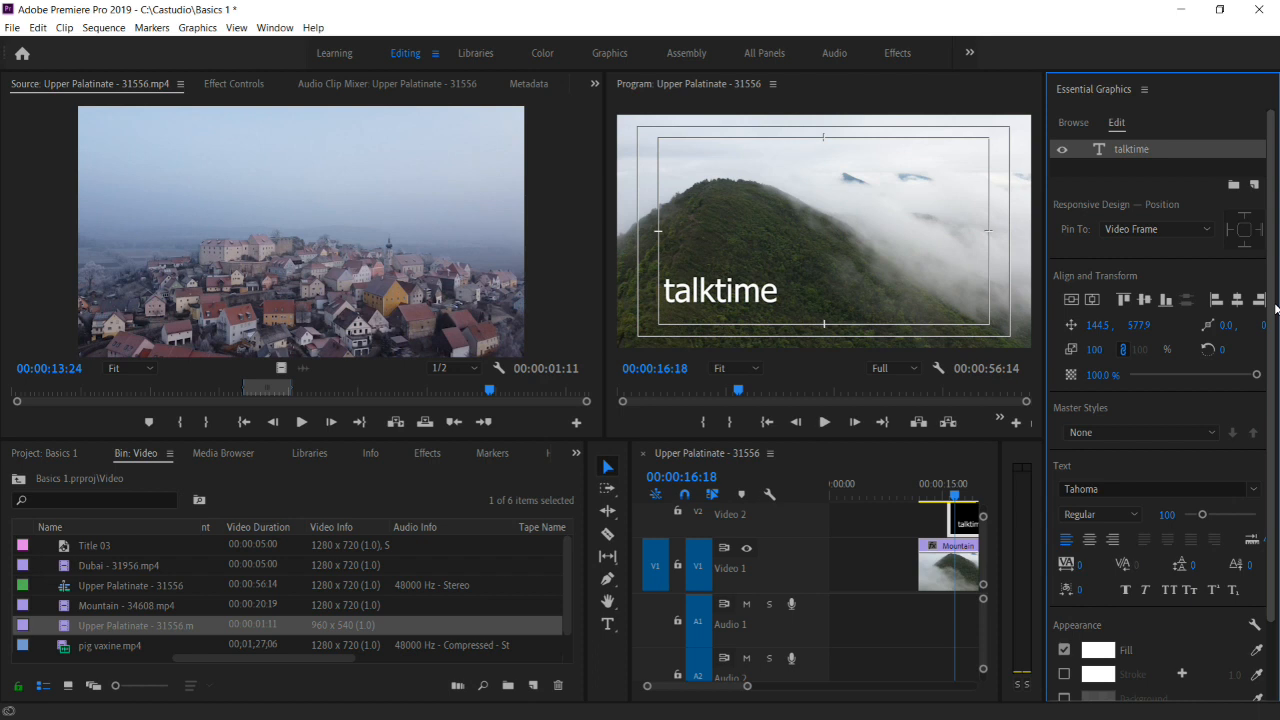
{"action": "scroll", "coordinate": [1274, 300], "scroll_direction": "down", "scroll_amount": 3}
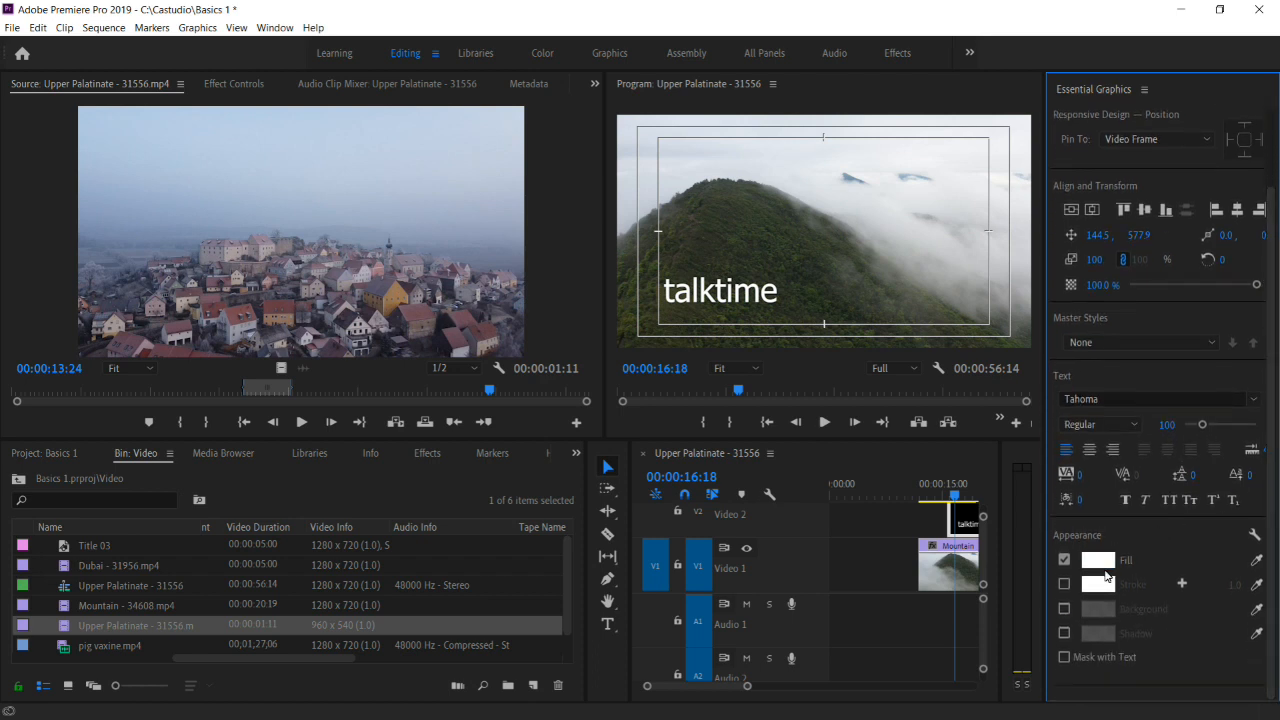
{"action": "left_click", "coordinate": [1104, 562]}
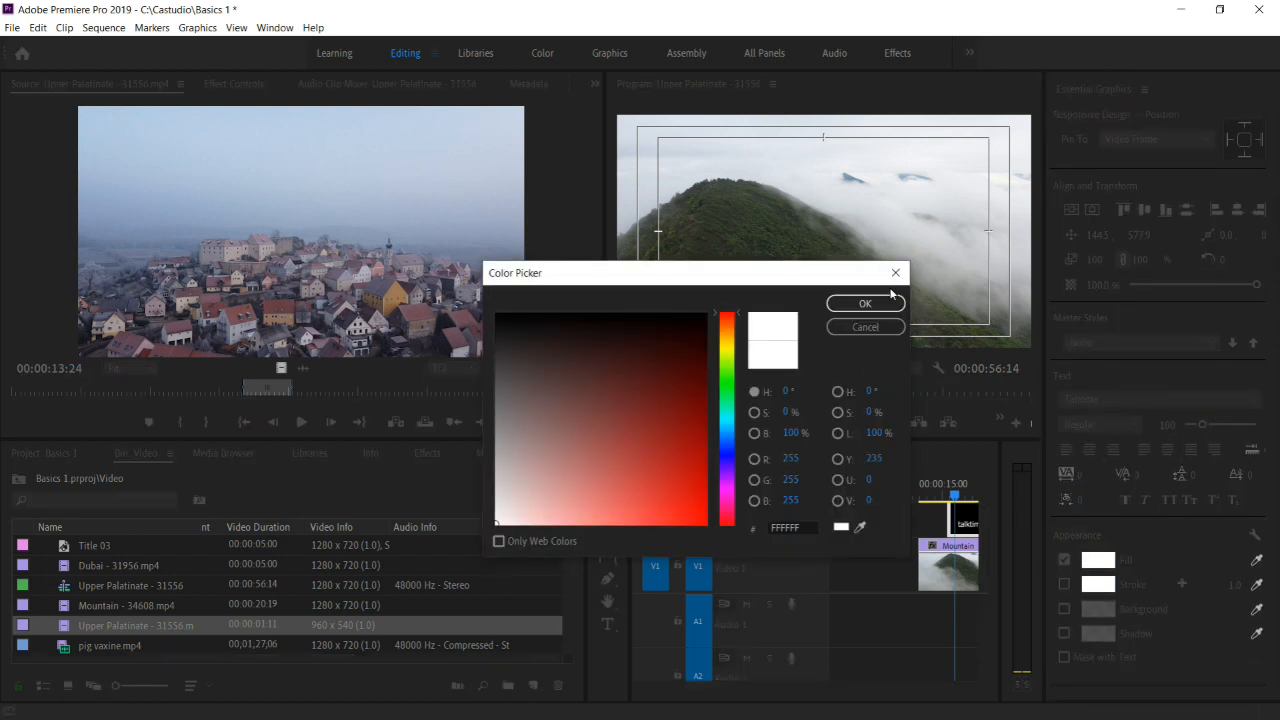
{"action": "left_click", "coordinate": [895, 272]}
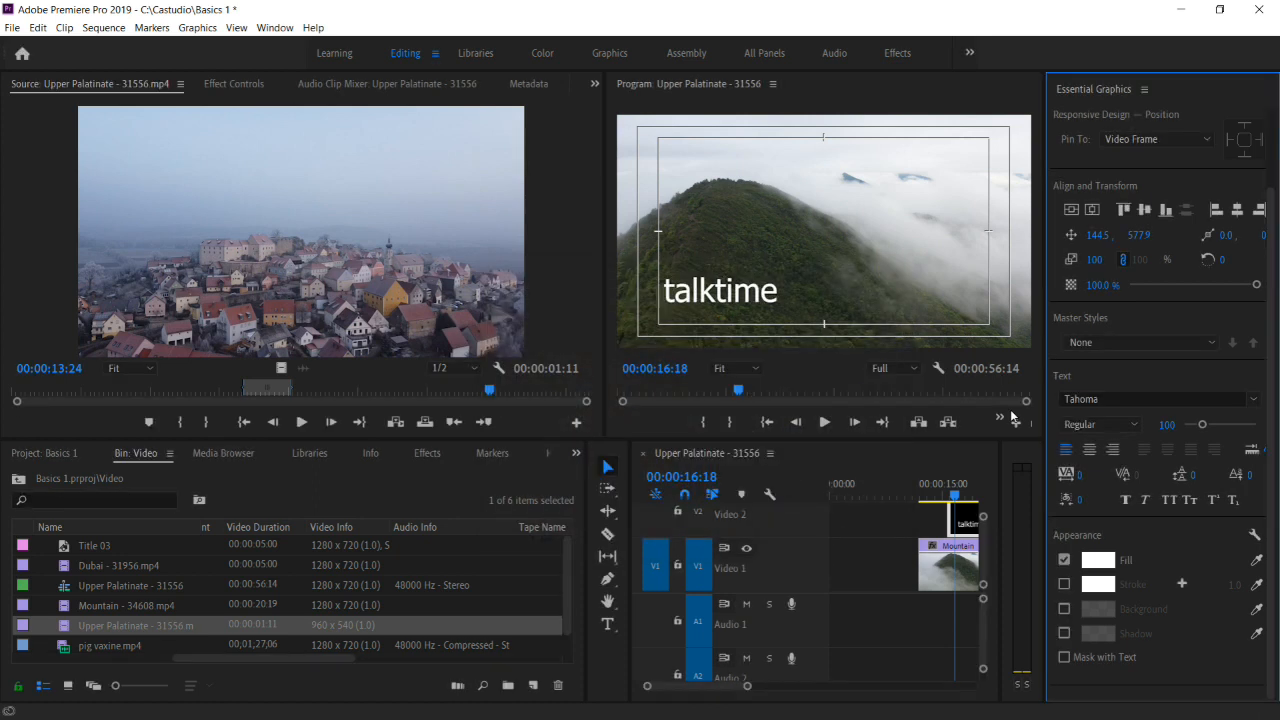
Add a red stroke with a width of 7.0 to the "talktime" text, and toggle it off and on to compare
{"action": "left_click", "coordinate": [1064, 584]}
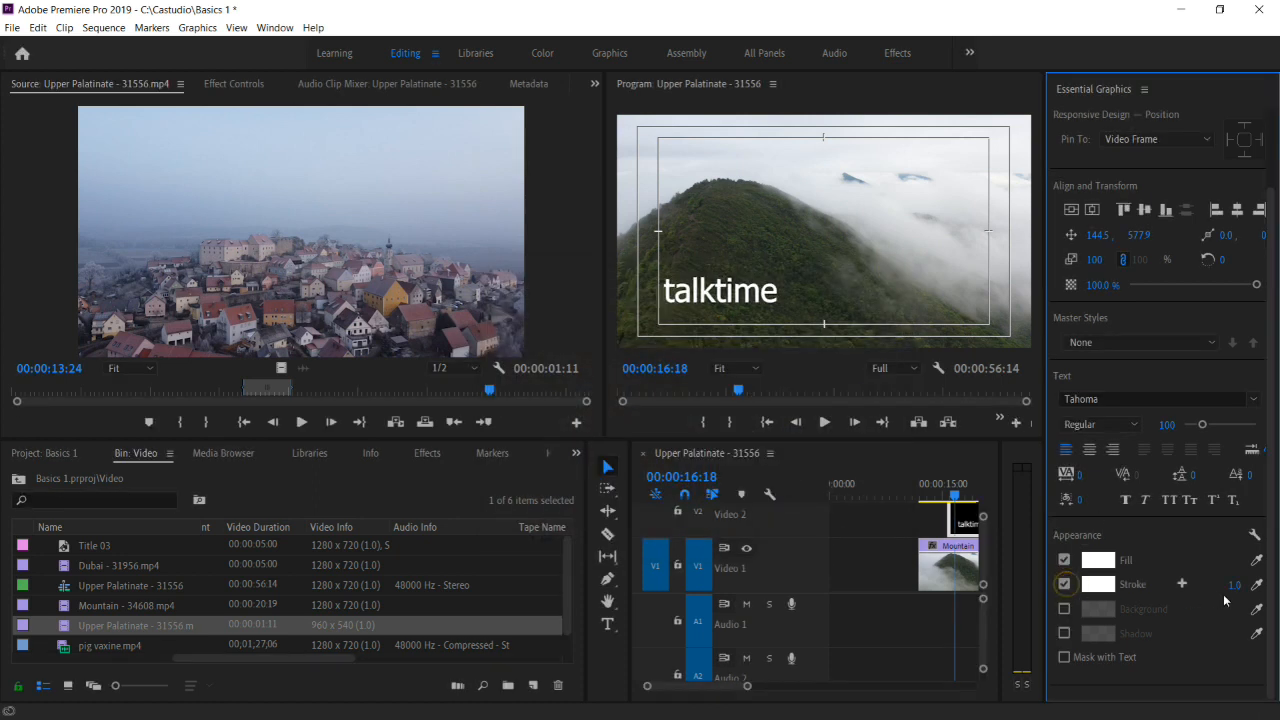
{"action": "left_click_drag", "start_coordinate": [1234, 586], "coordinate": [1241, 596]}
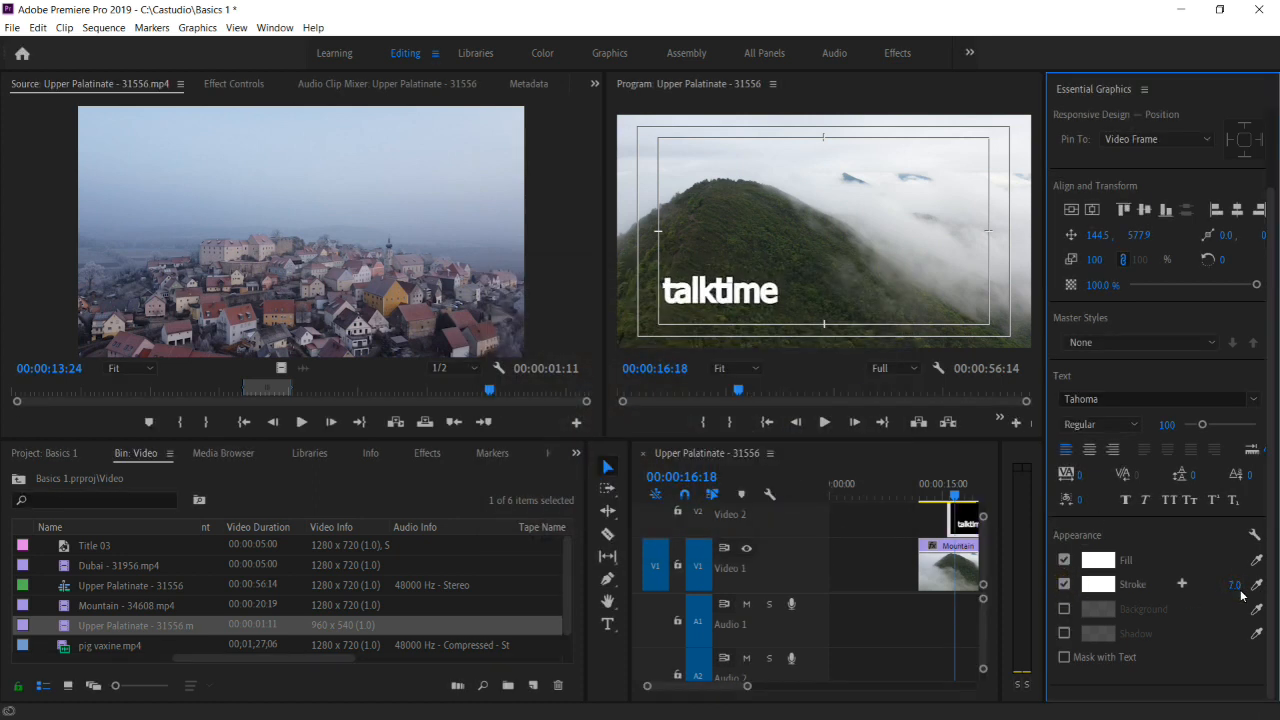
{"action": "left_click", "coordinate": [1097, 584]}
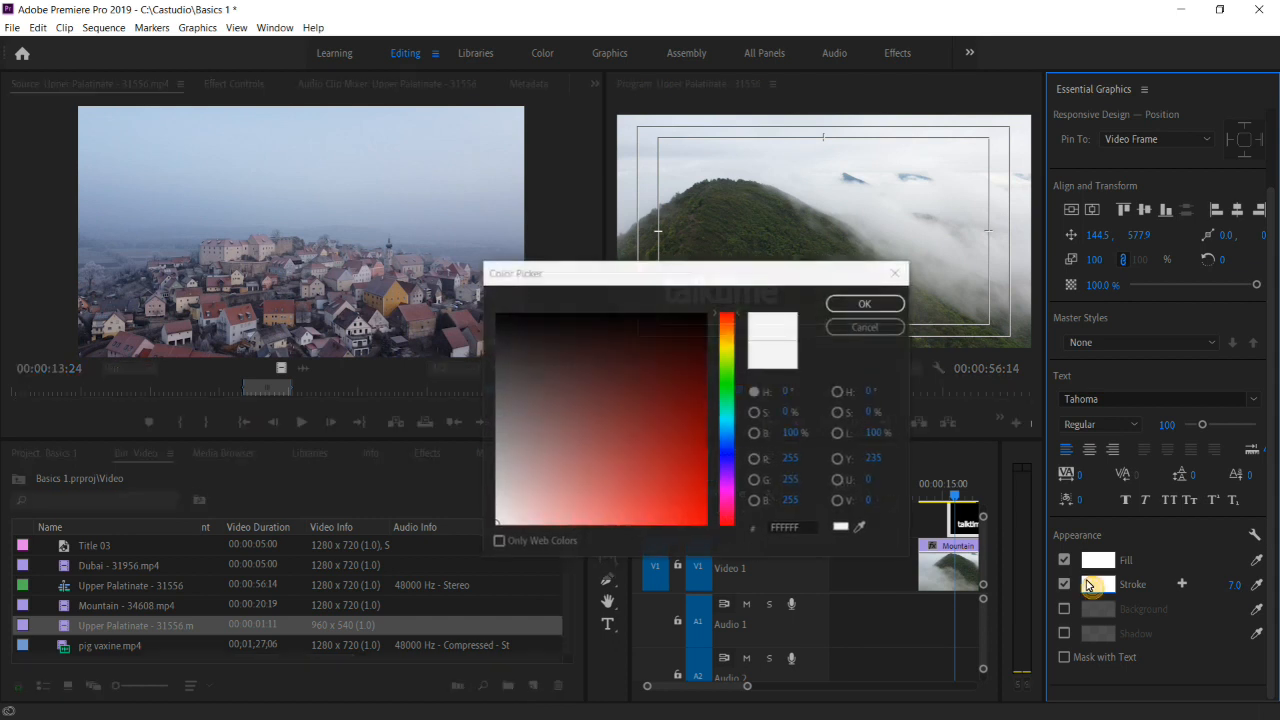
{"action": "left_click", "coordinate": [703, 408]}
{"action": "left_click", "coordinate": [850, 303]}
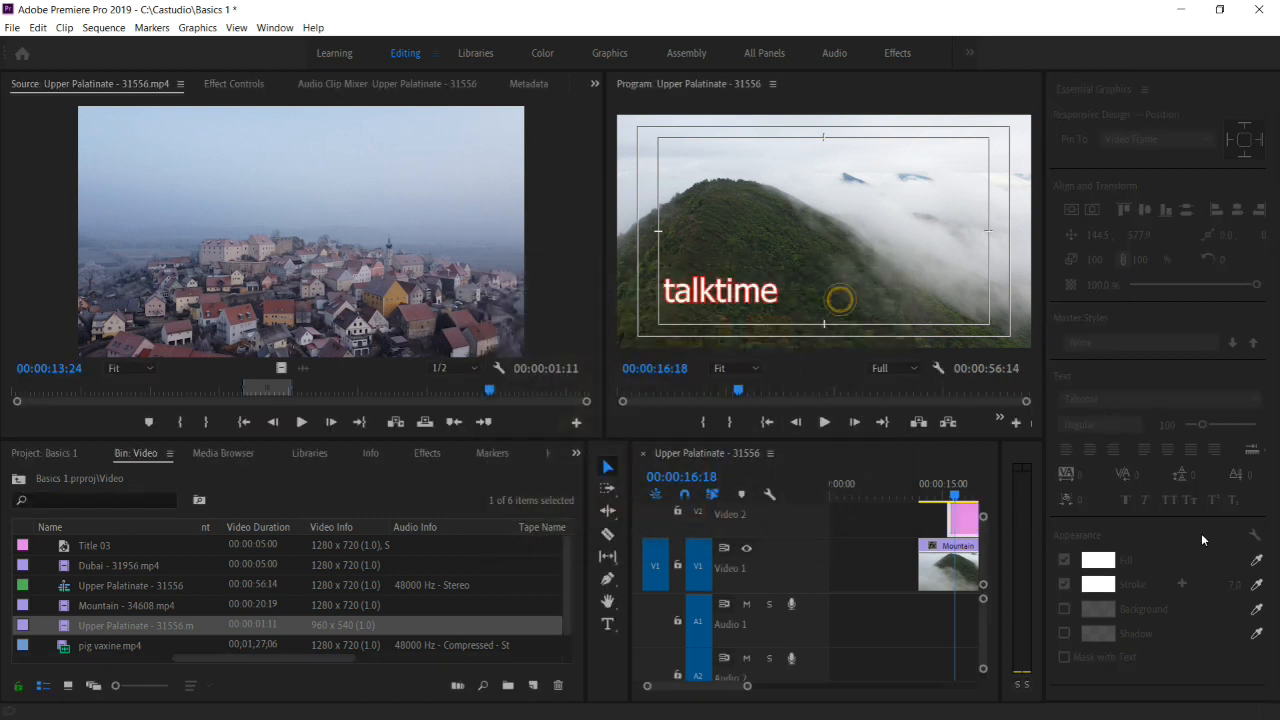
{"action": "left_click", "coordinate": [1064, 584]}
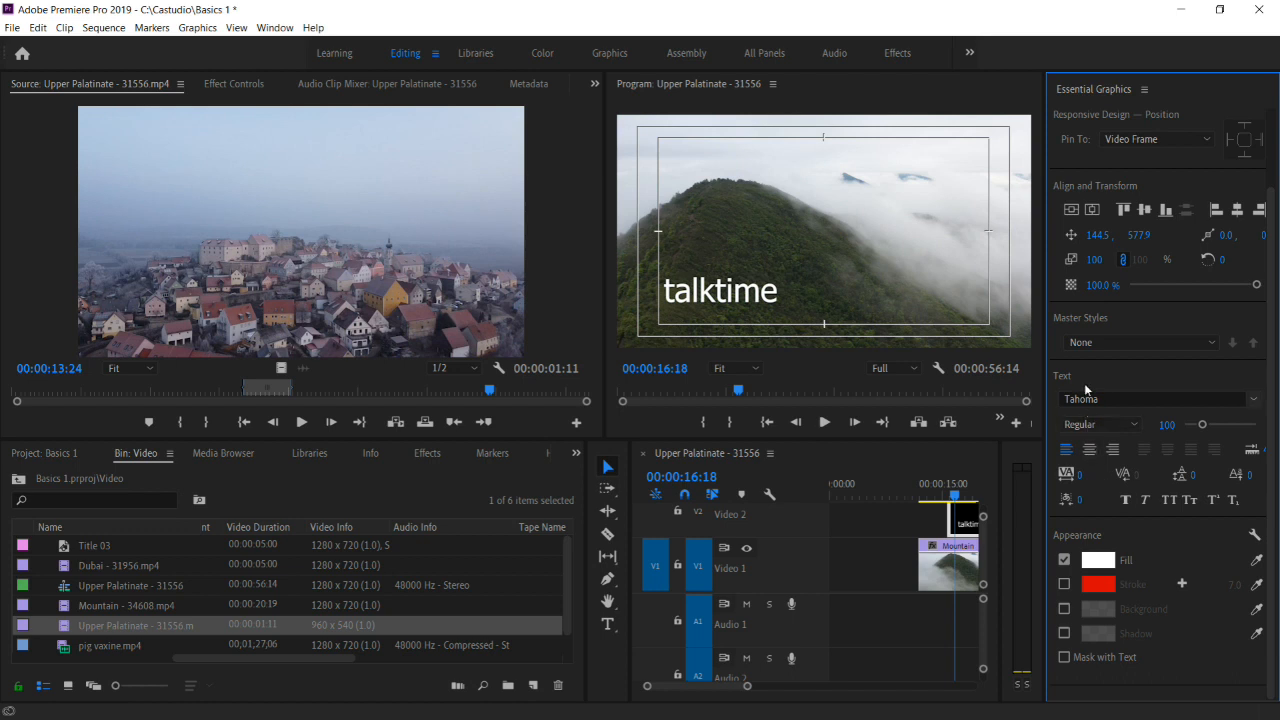
{"action": "left_click", "coordinate": [1064, 584]}
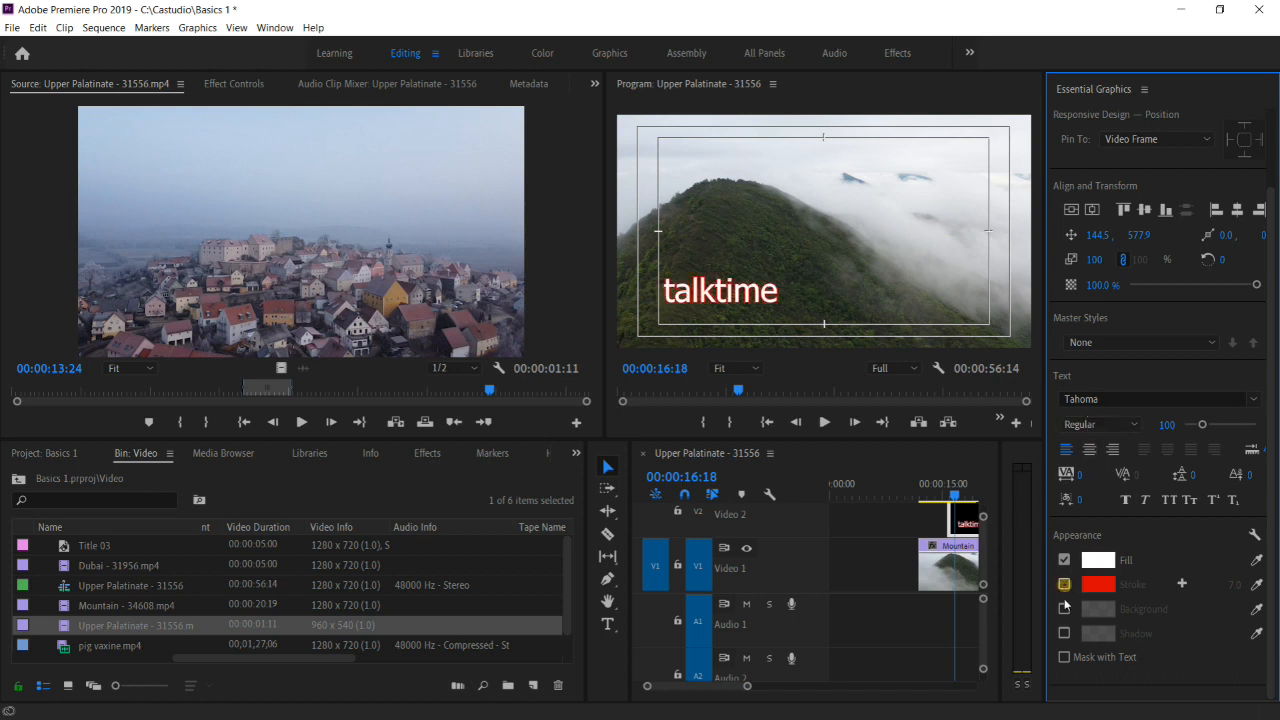
Turn off the red stroke on the "talktime" text, and try a background behind it before disabling that too
{"action": "left_click", "coordinate": [1064, 608]}
{"action": "left_click", "coordinate": [1064, 584]}
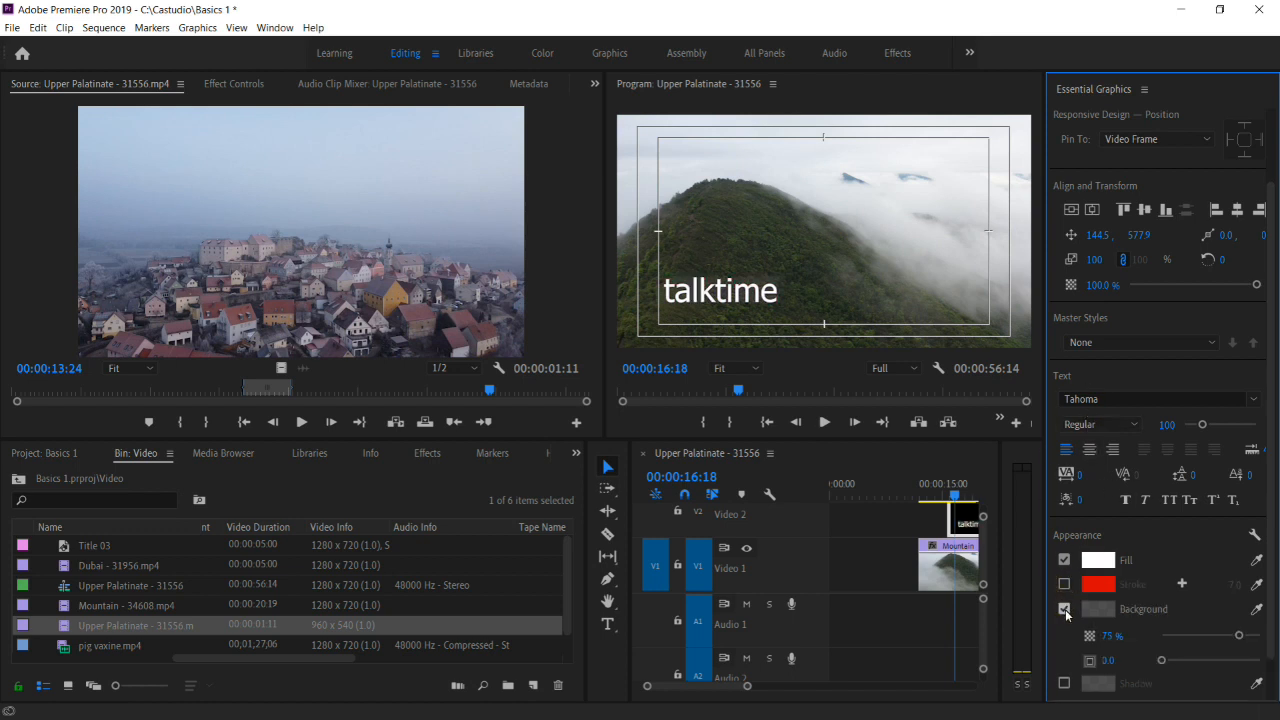
{"action": "left_click", "coordinate": [1064, 608]}
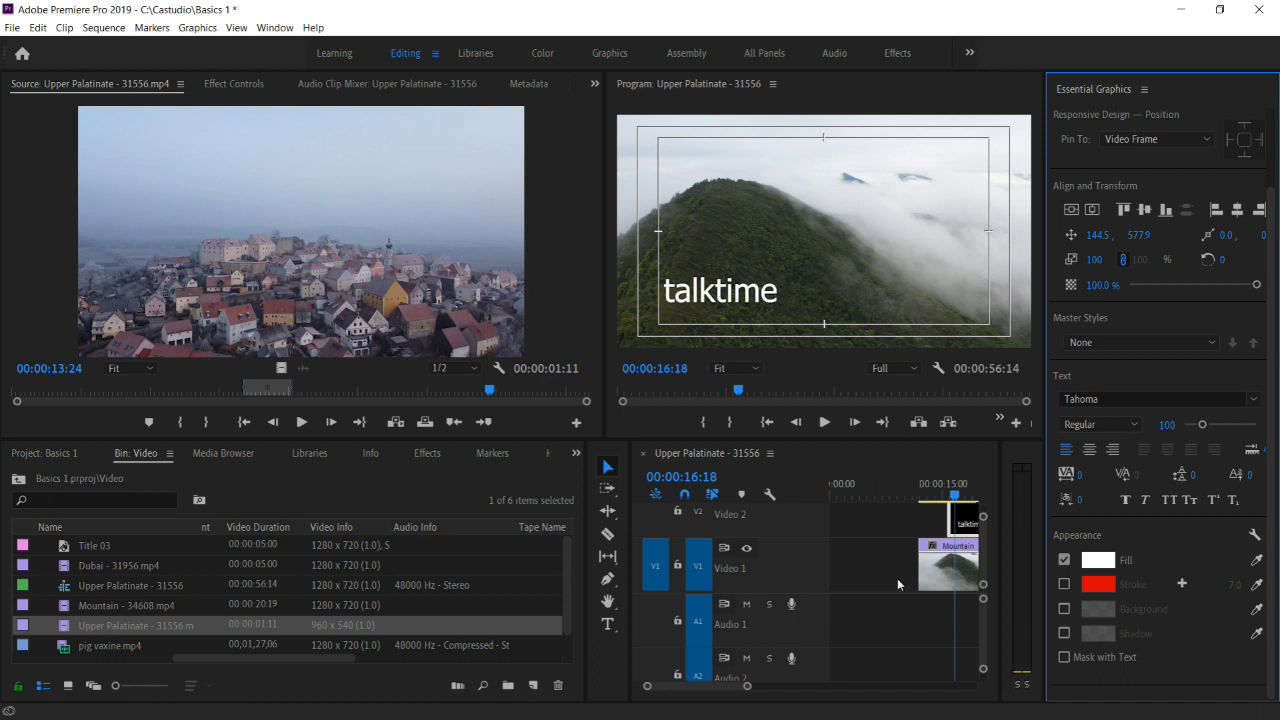
Add a rectangle shape to the title, sized and moved to cover the "talktime" text at about 110.1, 424.9
{"action": "scroll", "coordinate": [649, 358], "scroll_direction": "down", "scroll_amount": 1}
{"action": "left_click_drag", "start_coordinate": [1268, 397], "coordinate": [1267, 549]}
{"action": "left_click_drag", "start_coordinate": [1271, 401], "coordinate": [1255, 217]}
{"action": "left_click", "coordinate": [1254, 184]}
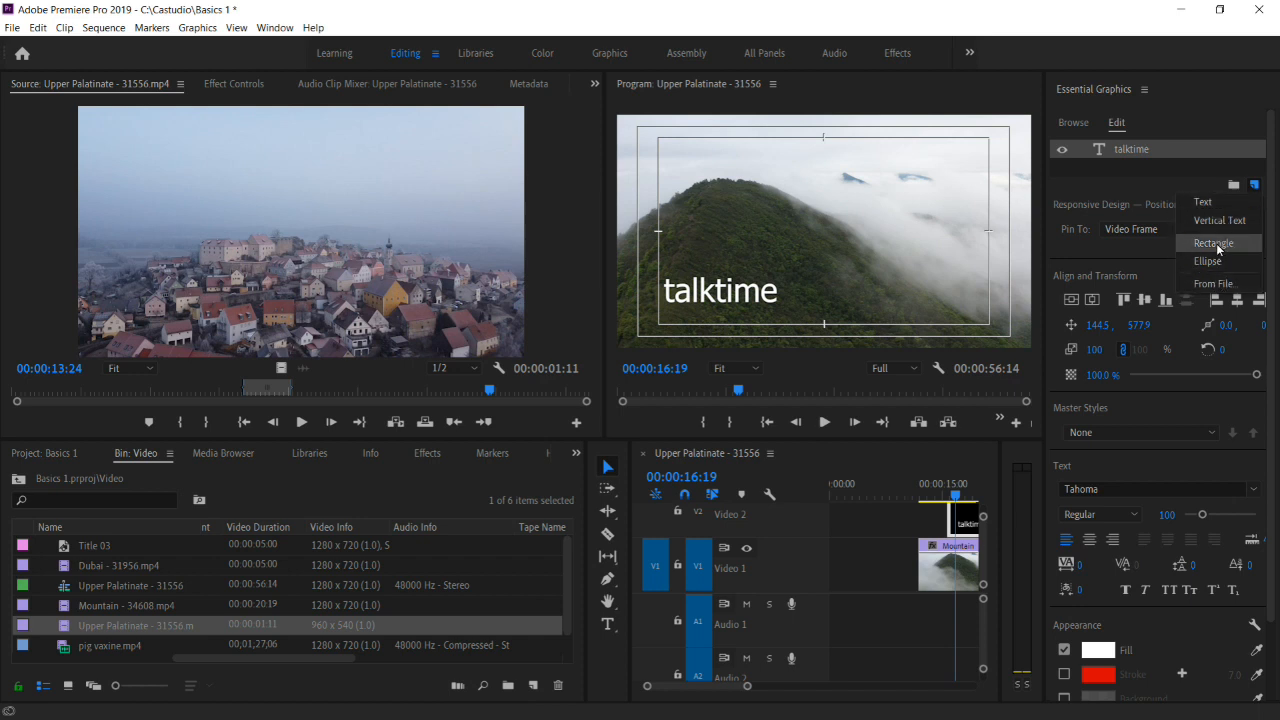
{"action": "left_click", "coordinate": [1217, 247]}
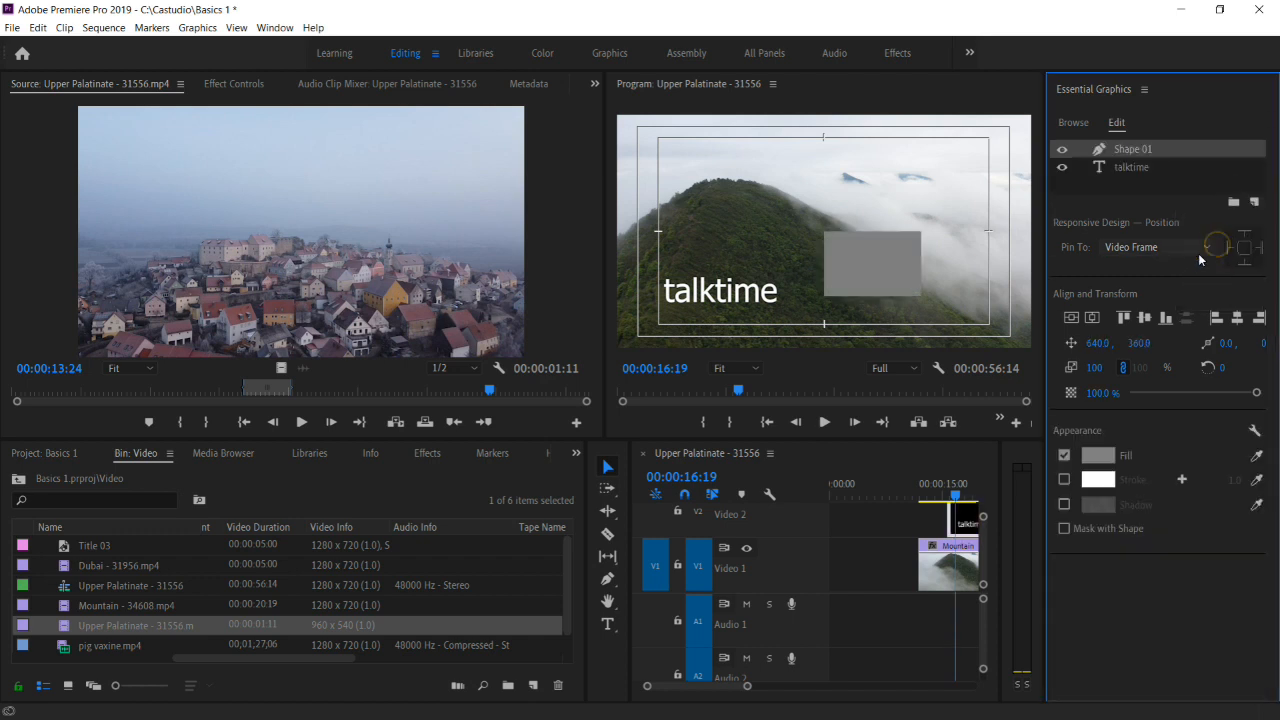
{"action": "left_click_drag", "start_coordinate": [869, 287], "coordinate": [797, 295]}
{"action": "left_click_drag", "start_coordinate": [723, 264], "coordinate": [739, 294]}
{"action": "mouse_move", "coordinate": [743, 283]}
{"action": "left_mouse_down"}
{"action": "mouse_move", "coordinate": [738, 267]}
{"action": "mouse_move", "coordinate": [733, 283]}
{"action": "left_mouse_up"}
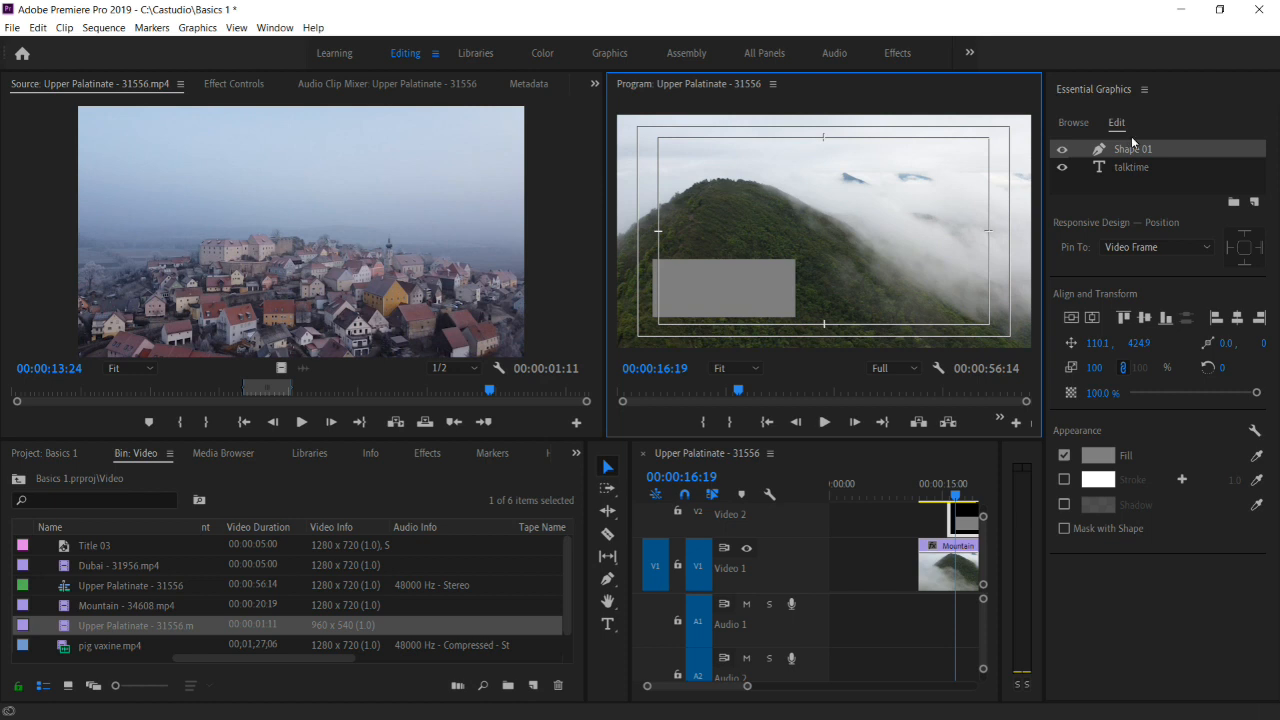
Move the rectangle layer below the "talktime" text layer and change its fill to orange-yellow
{"action": "left_click_drag", "start_coordinate": [1129, 147], "coordinate": [1131, 176]}
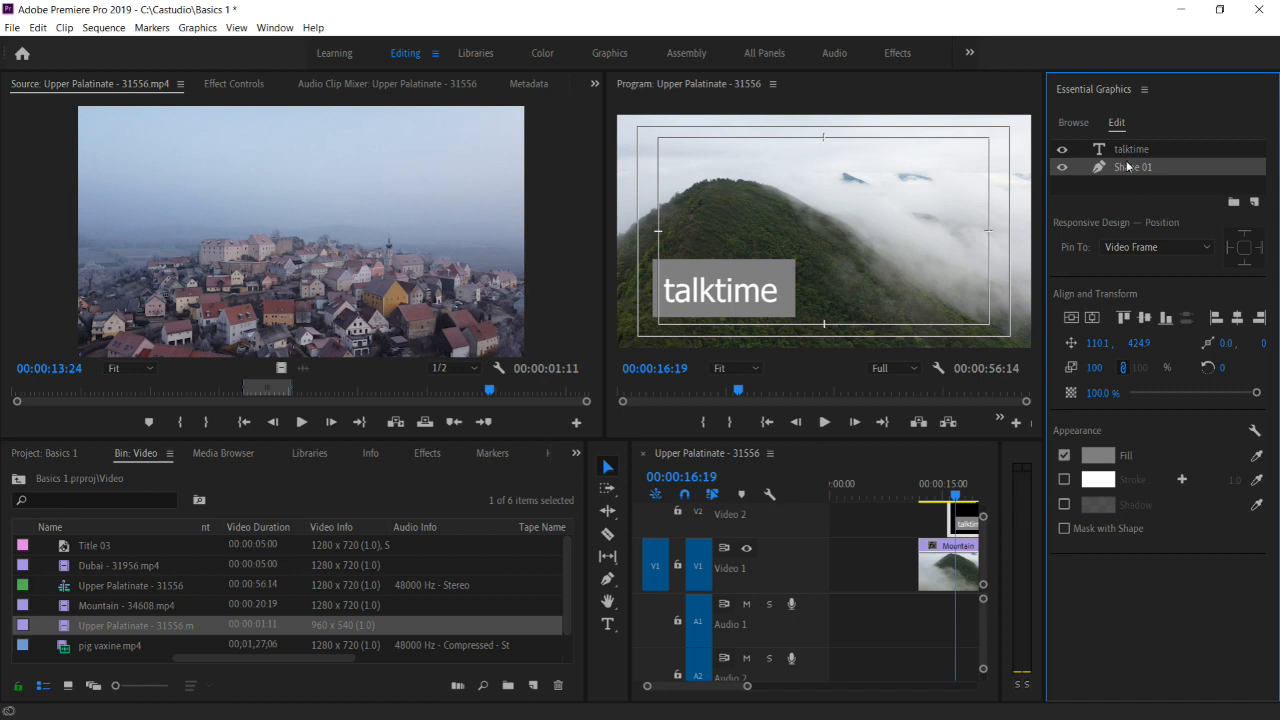
{"action": "left_click", "coordinate": [1105, 457]}
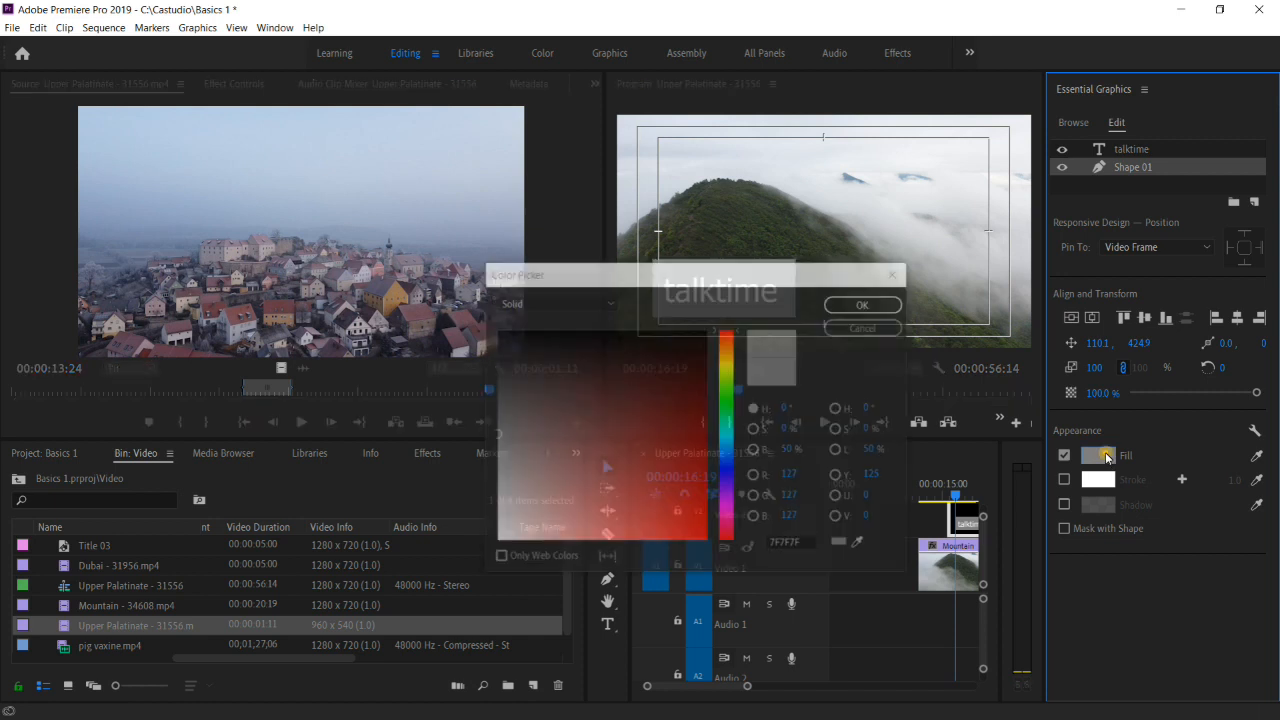
{"action": "left_click", "coordinate": [727, 348]}
{"action": "left_click", "coordinate": [728, 367]}
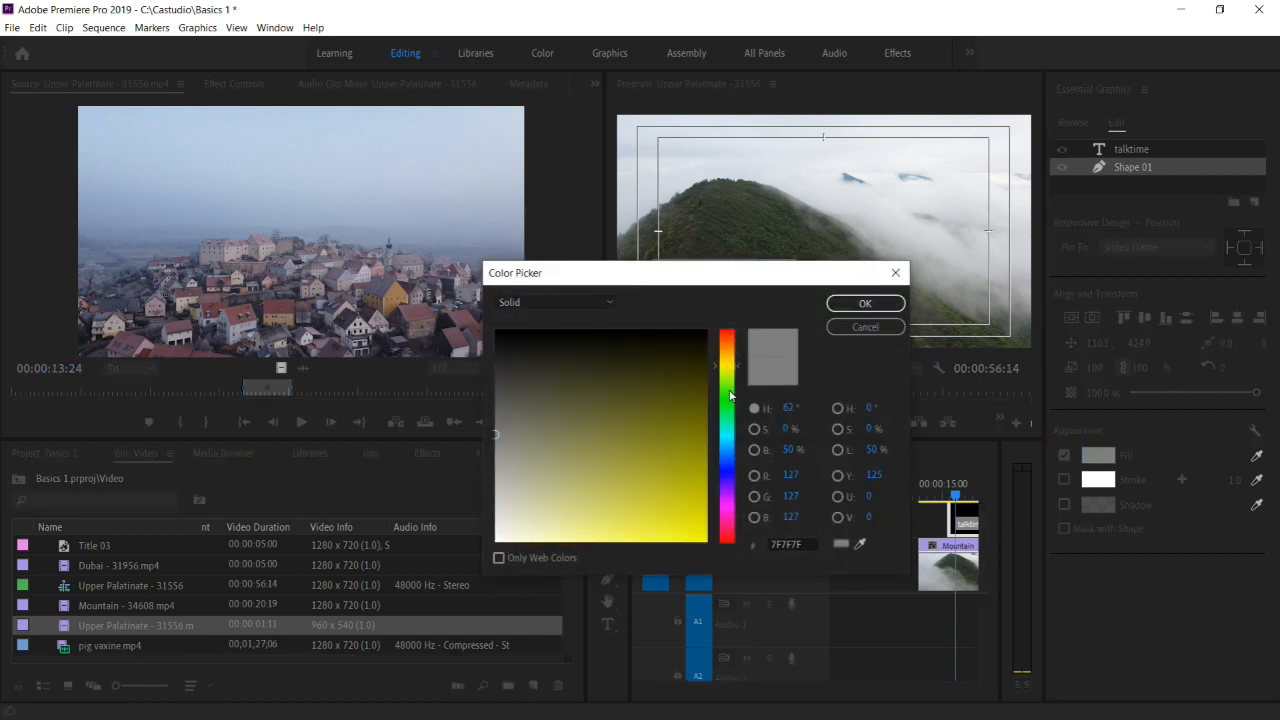
{"action": "left_click", "coordinate": [728, 357]}
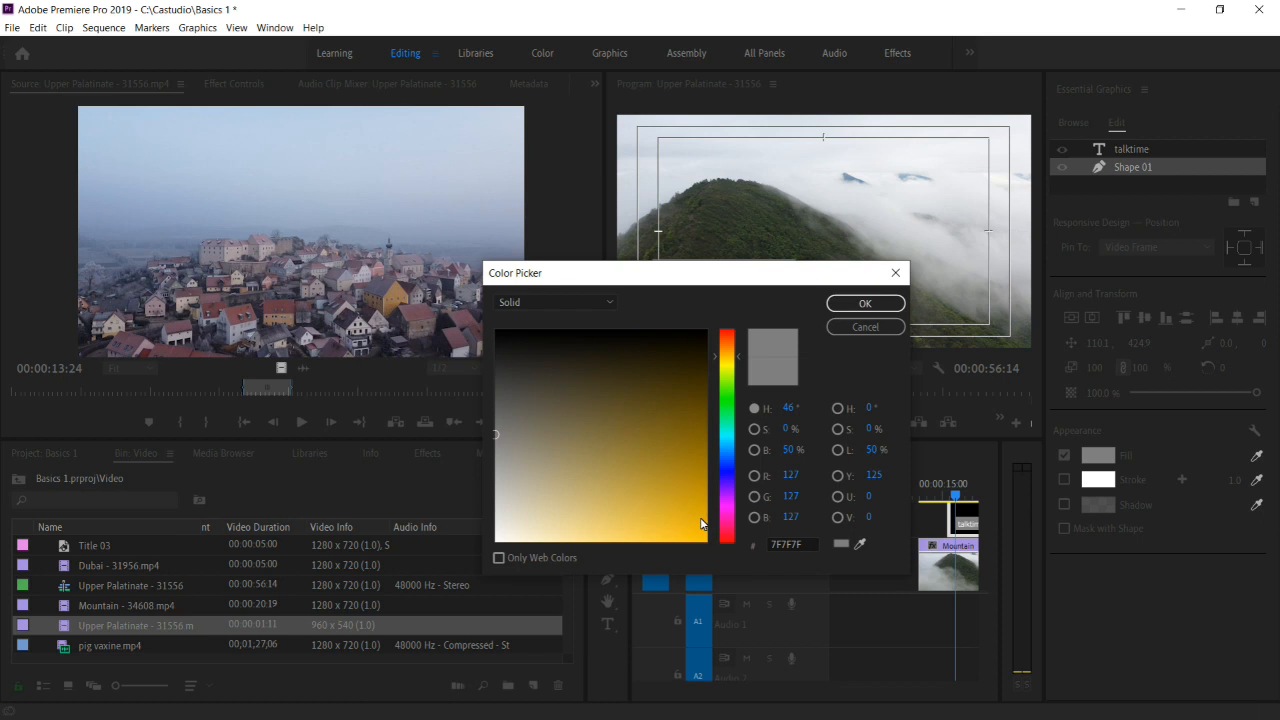
{"action": "left_click", "coordinate": [706, 526]}
{"action": "left_click", "coordinate": [865, 303]}
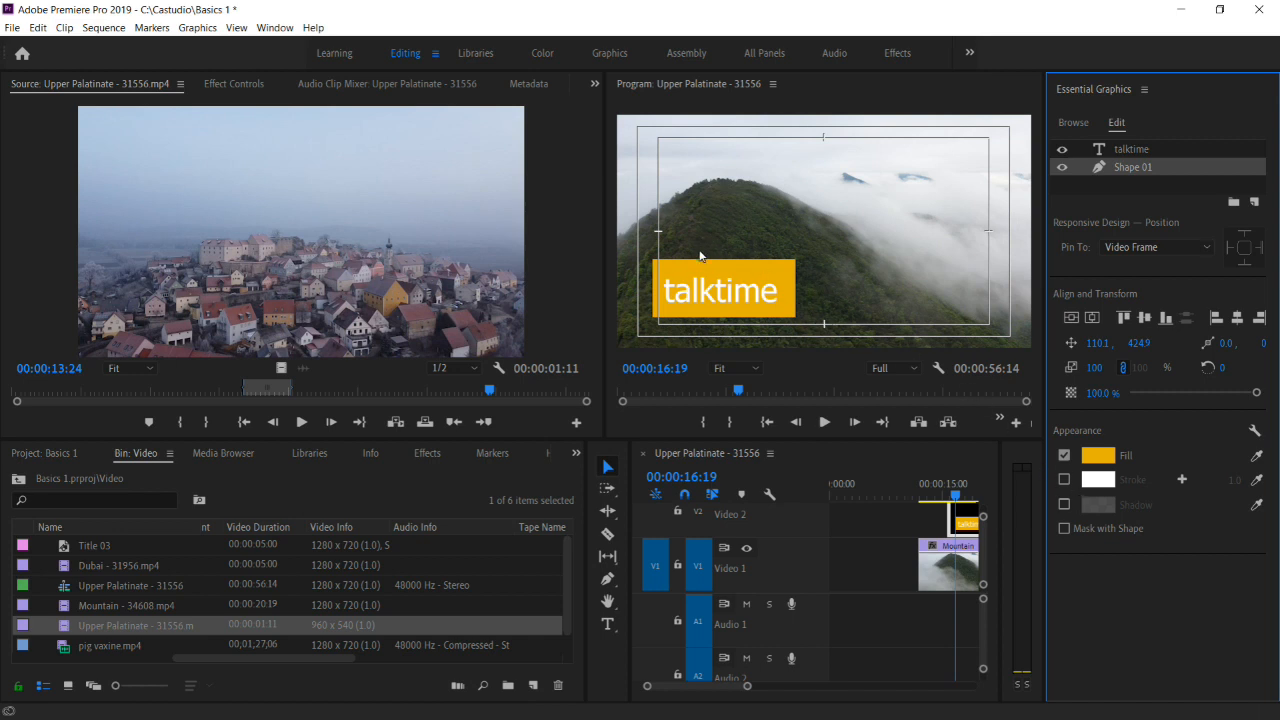
Turn off the rectangle's fill and give it a white stroke with a width of 7.0
{"action": "left_click", "coordinate": [1064, 455]}
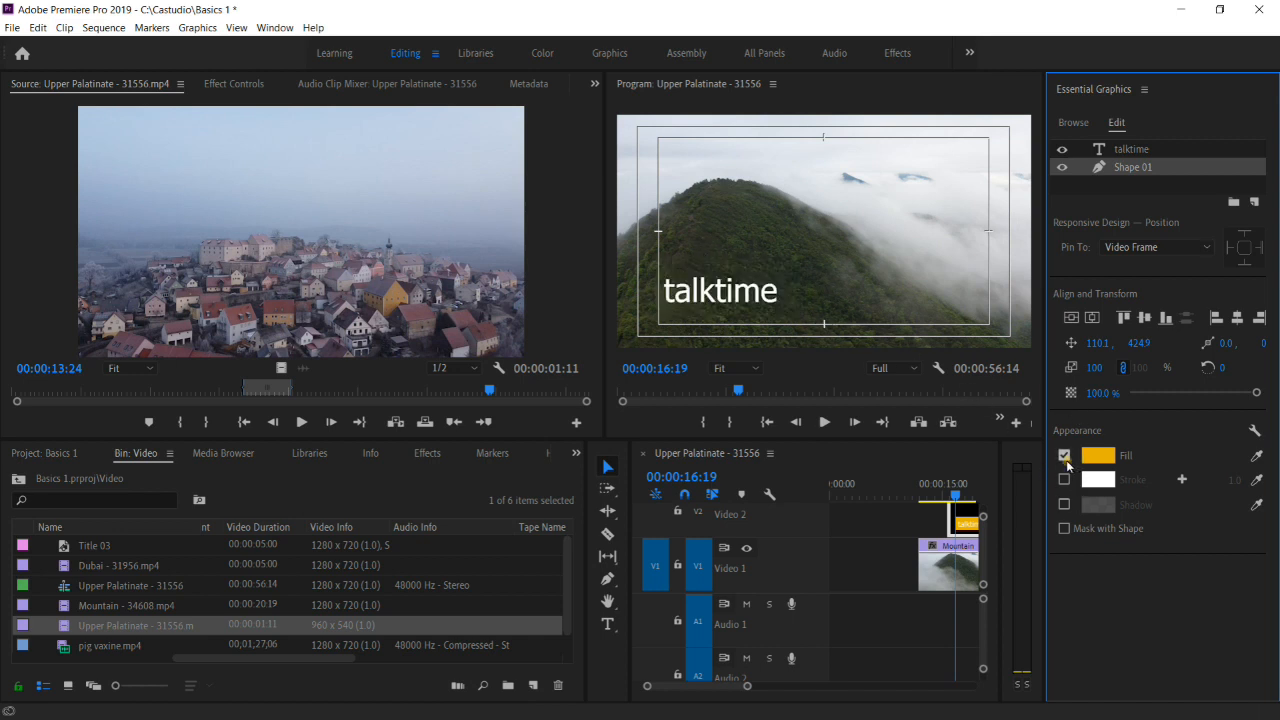
{"action": "left_click", "coordinate": [1064, 480]}
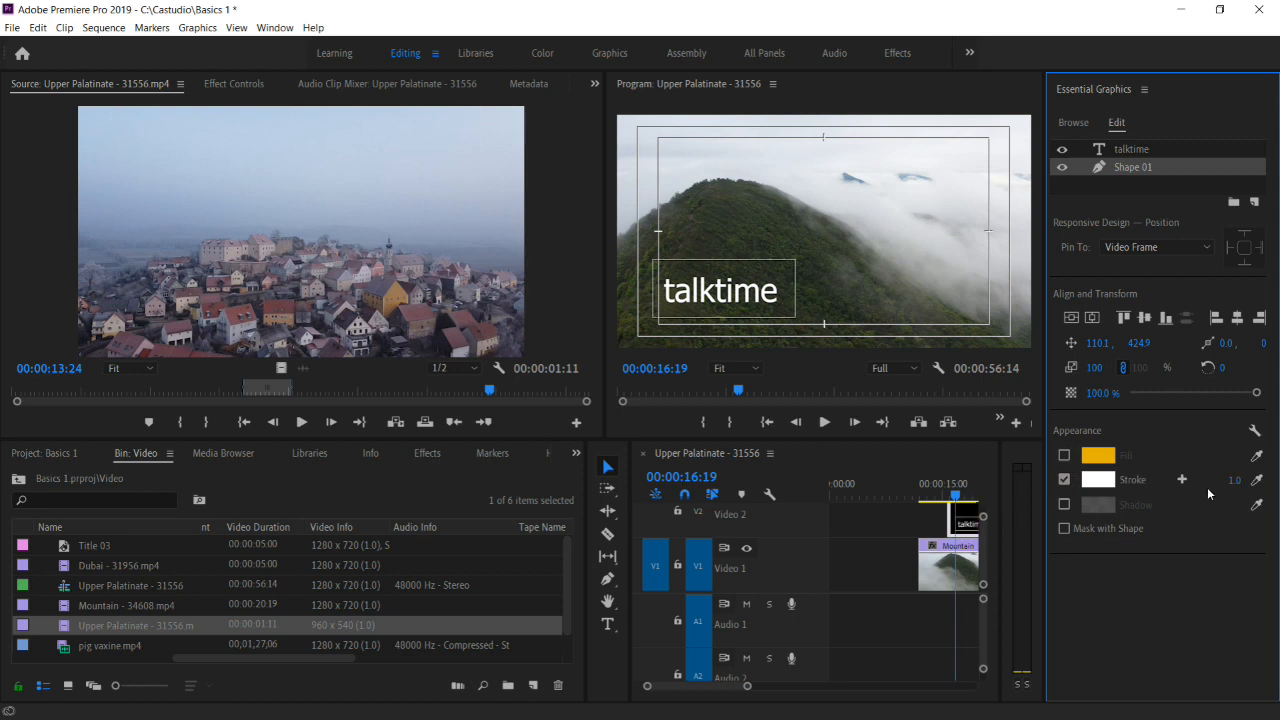
{"action": "left_click_drag", "start_coordinate": [1234, 484], "coordinate": [1245, 486]}
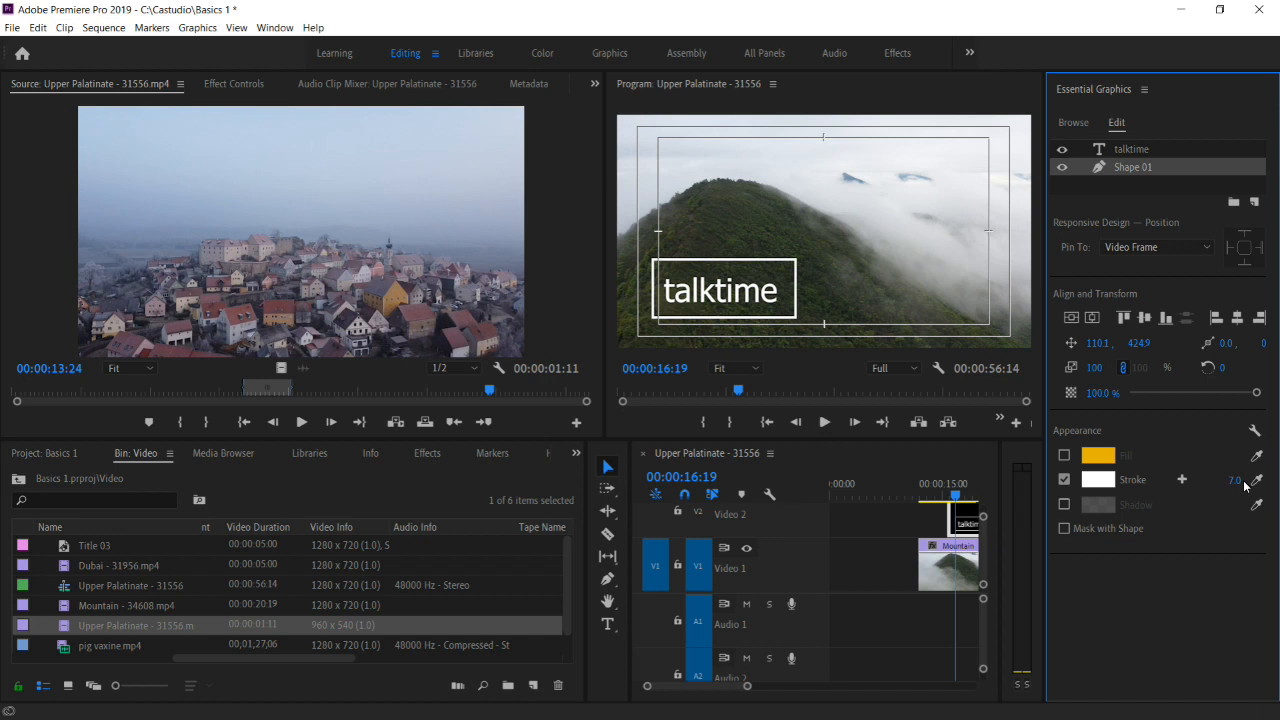
Shrink the rectangle outline closer around the "talktime" text, with its position at about 112.1, 417.9
{"action": "left_click_drag", "start_coordinate": [796, 298], "coordinate": [790, 296]}
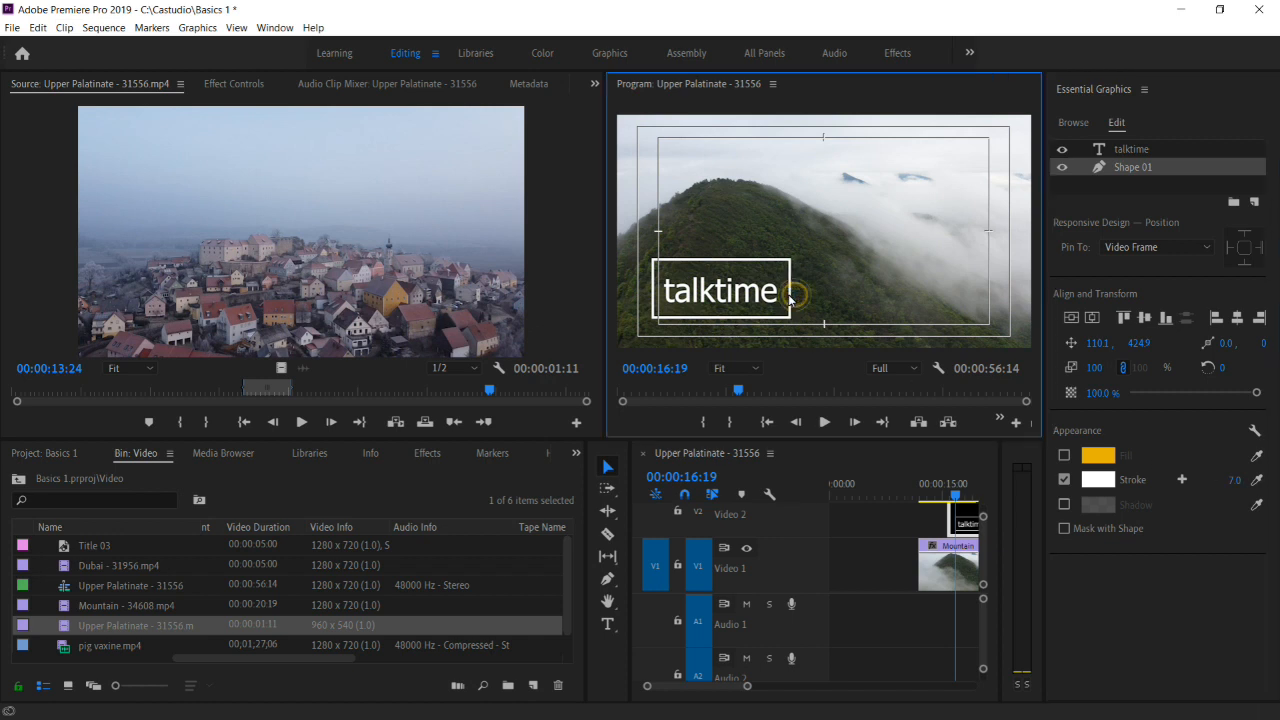
{"action": "left_click_drag", "start_coordinate": [711, 261], "coordinate": [713, 260]}
{"action": "left_click_drag", "start_coordinate": [717, 318], "coordinate": [717, 319]}
{"action": "mouse_move", "coordinate": [713, 261]}
{"action": "left_mouse_down"}
{"action": "mouse_move", "coordinate": [660, 291]}
{"action": "mouse_move", "coordinate": [703, 268]}
{"action": "left_mouse_up"}
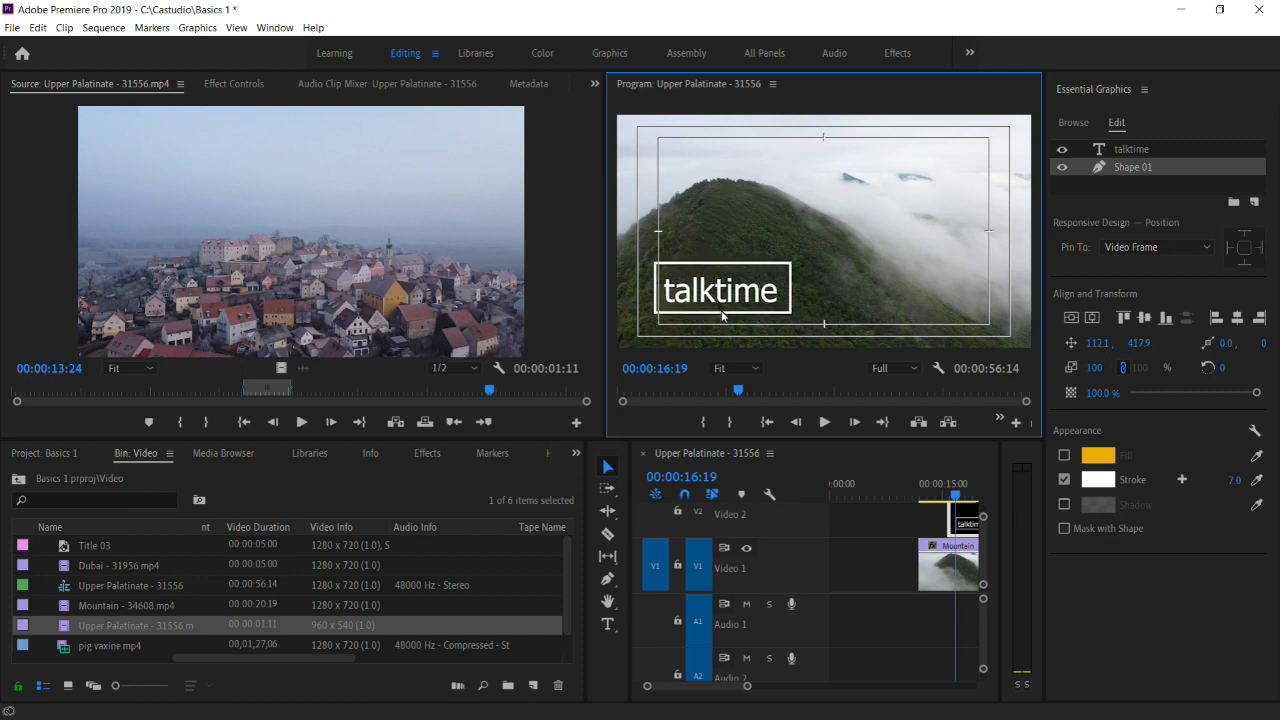
{"action": "left_click", "coordinate": [1150, 196]}
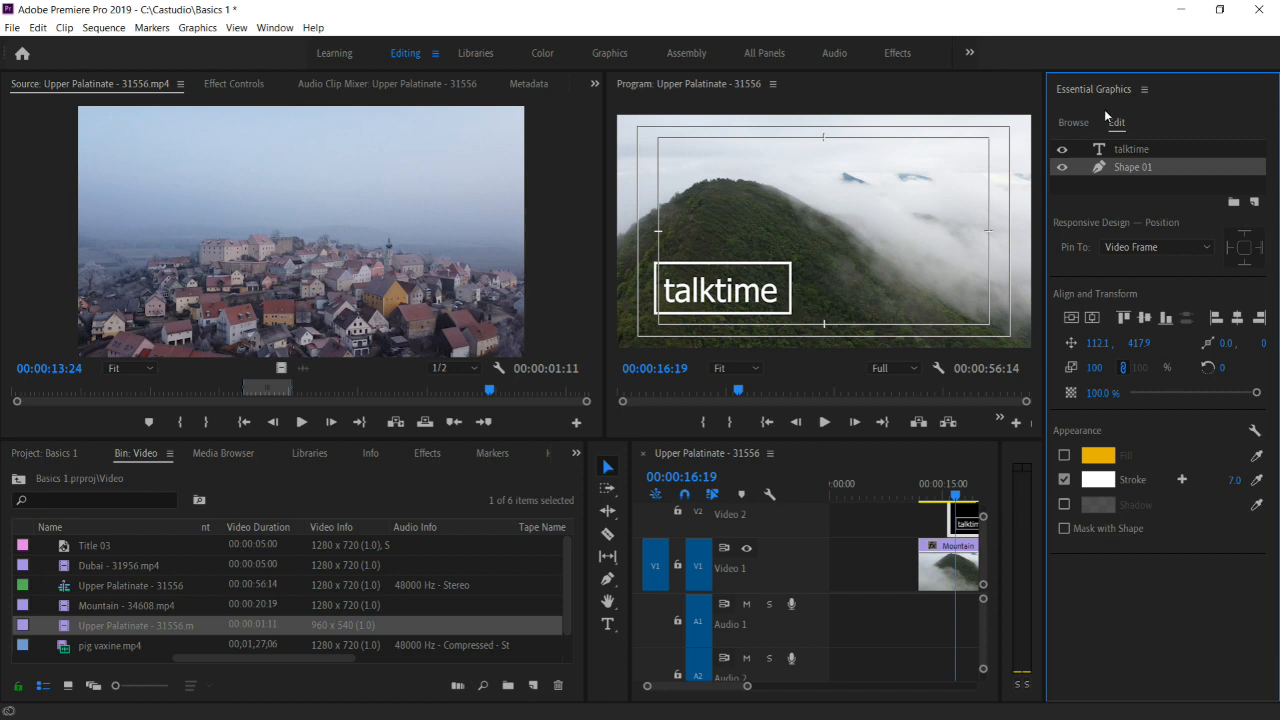
Browse the Essential Graphics templates and place Title_16 on Video 2 at 00:00:34:13, above the Mountain and Upper Palatinate clips
{"action": "left_click", "coordinate": [1074, 123]}
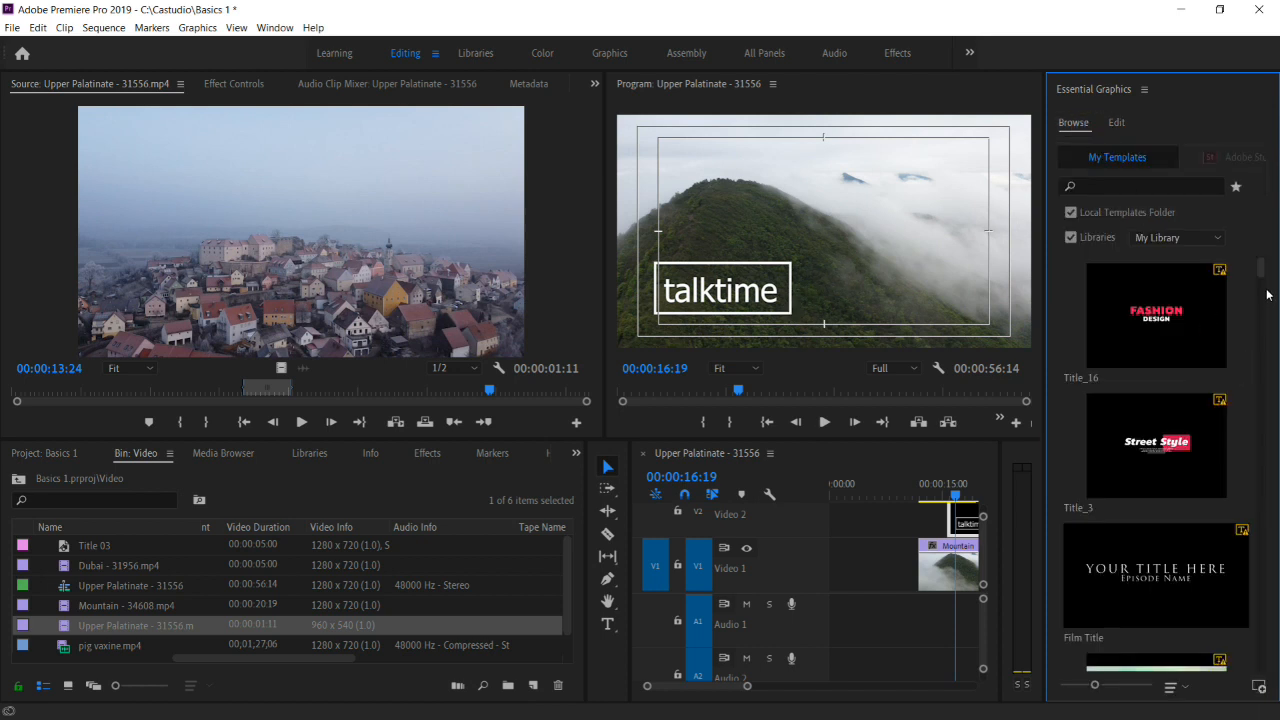
{"action": "mouse_move", "coordinate": [1262, 278]}
{"action": "left_mouse_down"}
{"action": "mouse_move", "coordinate": [1263, 291]}
{"action": "mouse_move", "coordinate": [1263, 271]}
{"action": "left_mouse_up"}
{"action": "left_click_drag", "start_coordinate": [732, 688], "coordinate": [751, 699]}
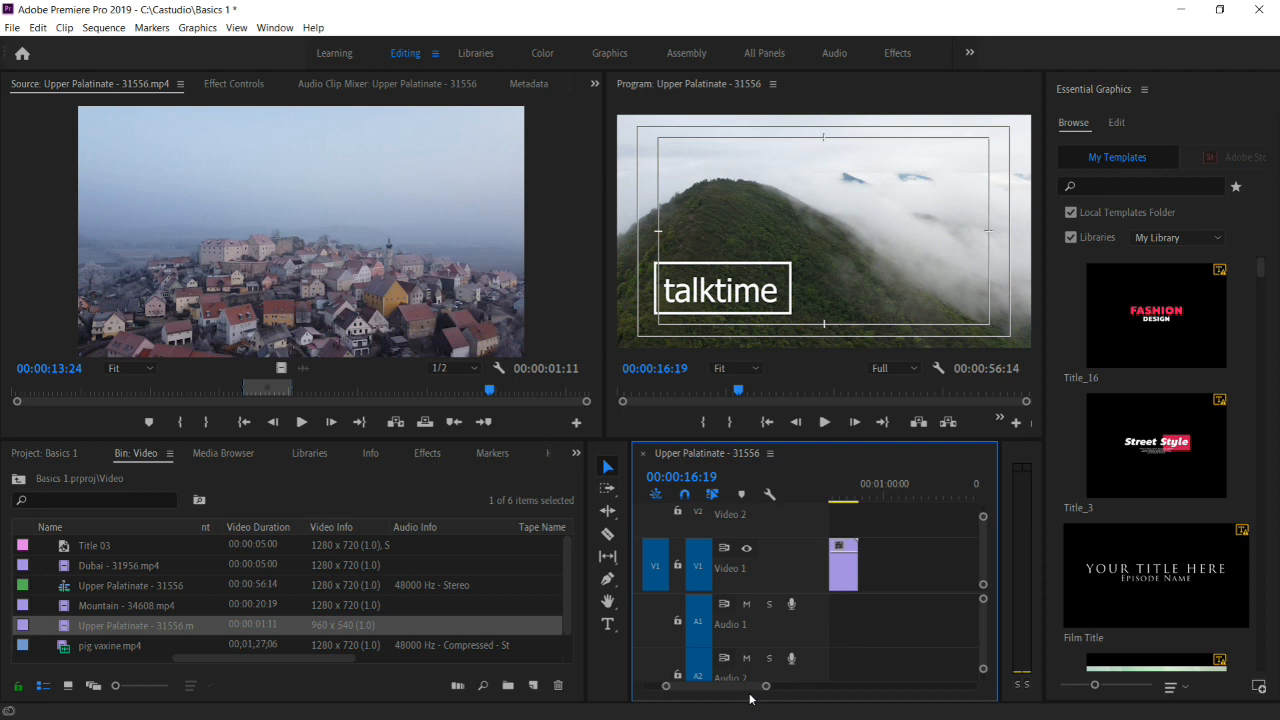
{"action": "mouse_move", "coordinate": [1153, 319]}
{"action": "left_click_drag", "start_coordinate": [740, 695], "coordinate": [732, 693]}
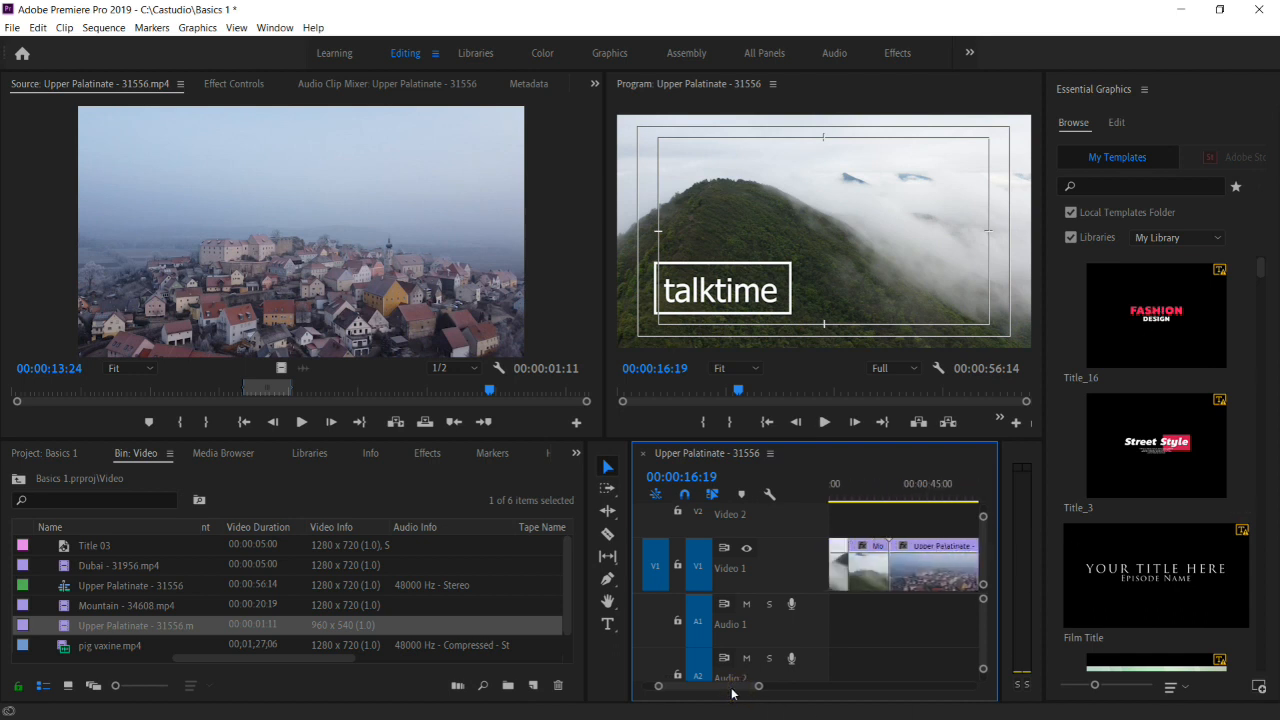
{"action": "left_click", "coordinate": [1152, 314]}
{"action": "left_click_drag", "start_coordinate": [1046, 386], "coordinate": [860, 518]}
Move the playhead to 00:00:39:14 within the Title_16 clip and open the clip's editable template properties
{"action": "left_click", "coordinate": [882, 493]}
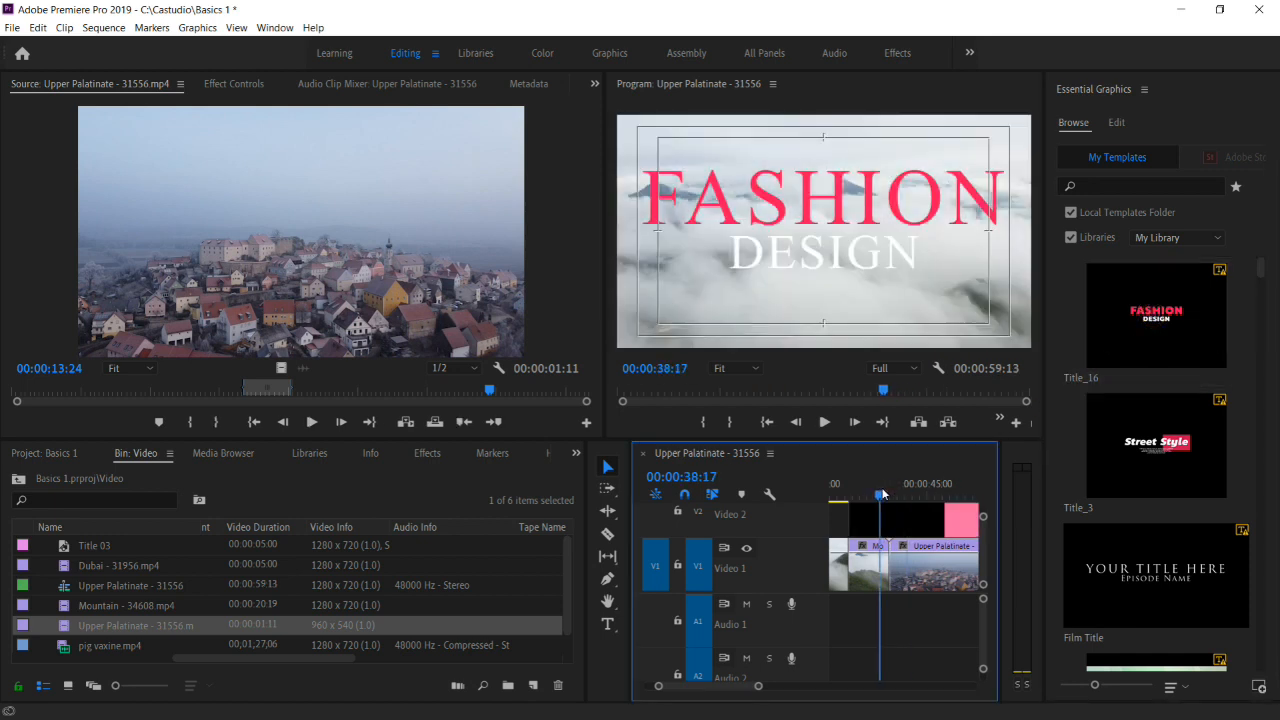
{"action": "mouse_move", "coordinate": [882, 493]}
{"action": "left_mouse_down"}
{"action": "mouse_move", "coordinate": [866, 500]}
{"action": "mouse_move", "coordinate": [920, 494]}
{"action": "mouse_move", "coordinate": [876, 500]}
{"action": "mouse_move", "coordinate": [908, 508]}
{"action": "mouse_move", "coordinate": [886, 500]}
{"action": "left_mouse_up"}
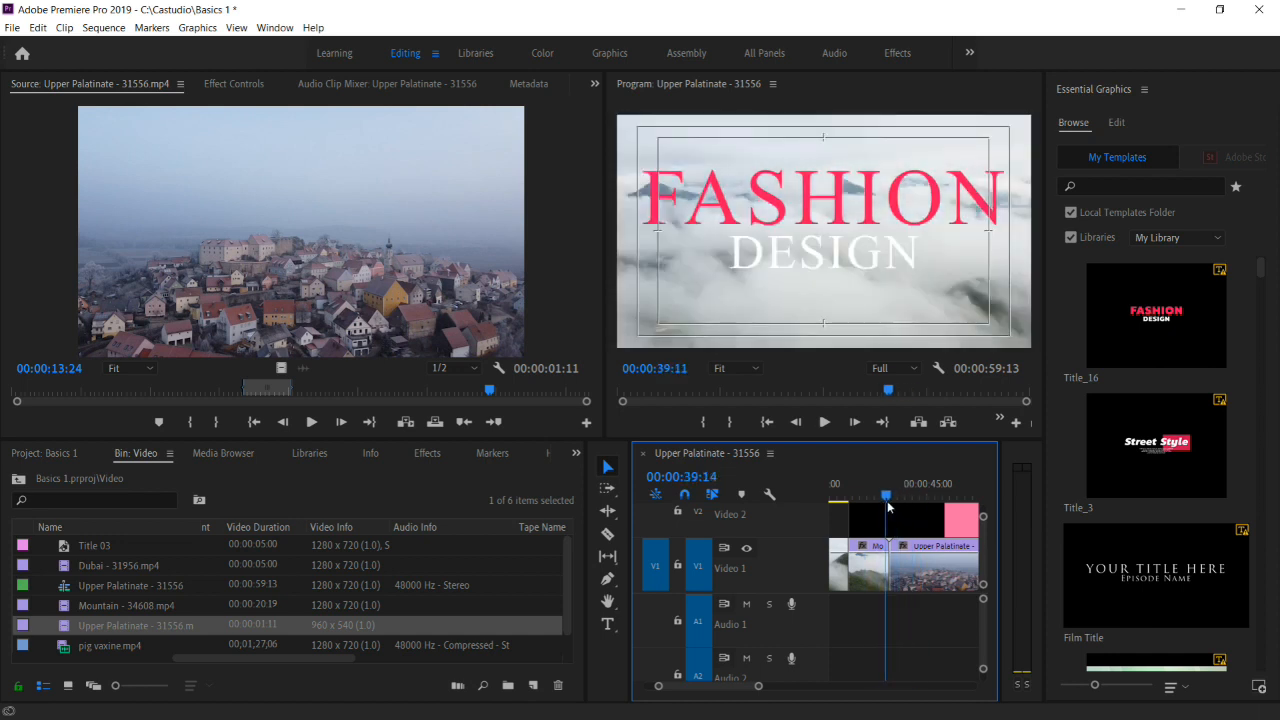
{"action": "double_click", "coordinate": [910, 522]}
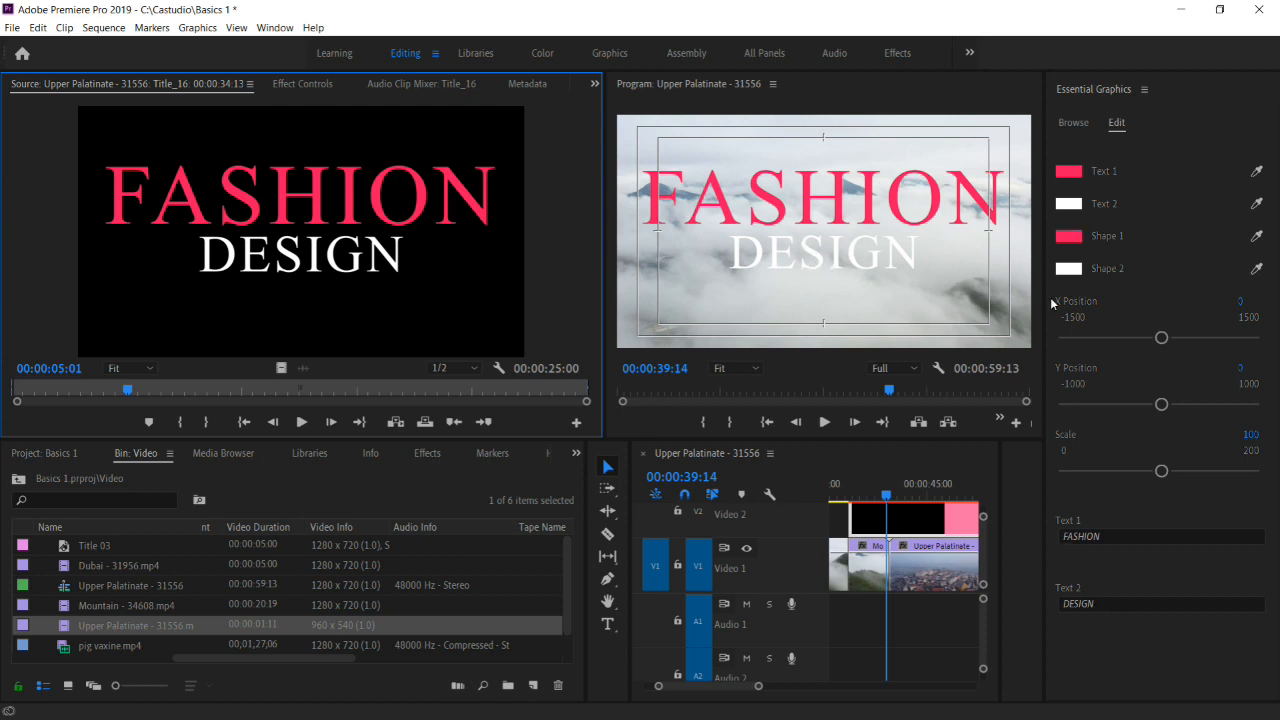
Scrub back to the start of the Title_16 clip, play it to 00:00:42:06, and browse the available title templates
{"action": "mouse_move", "coordinate": [888, 496]}
{"action": "left_mouse_down"}
{"action": "mouse_move", "coordinate": [952, 503]}
{"action": "mouse_move", "coordinate": [864, 504]}
{"action": "left_mouse_up"}
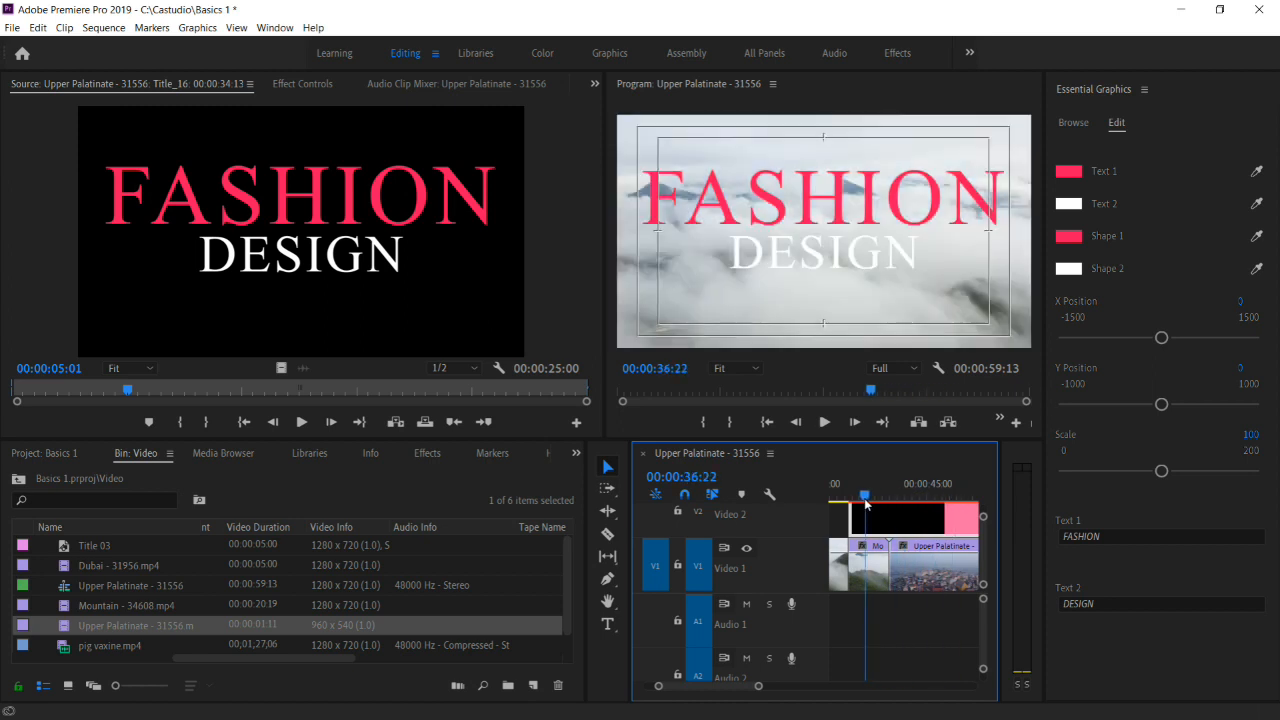
{"action": "left_click", "coordinate": [1107, 541]}
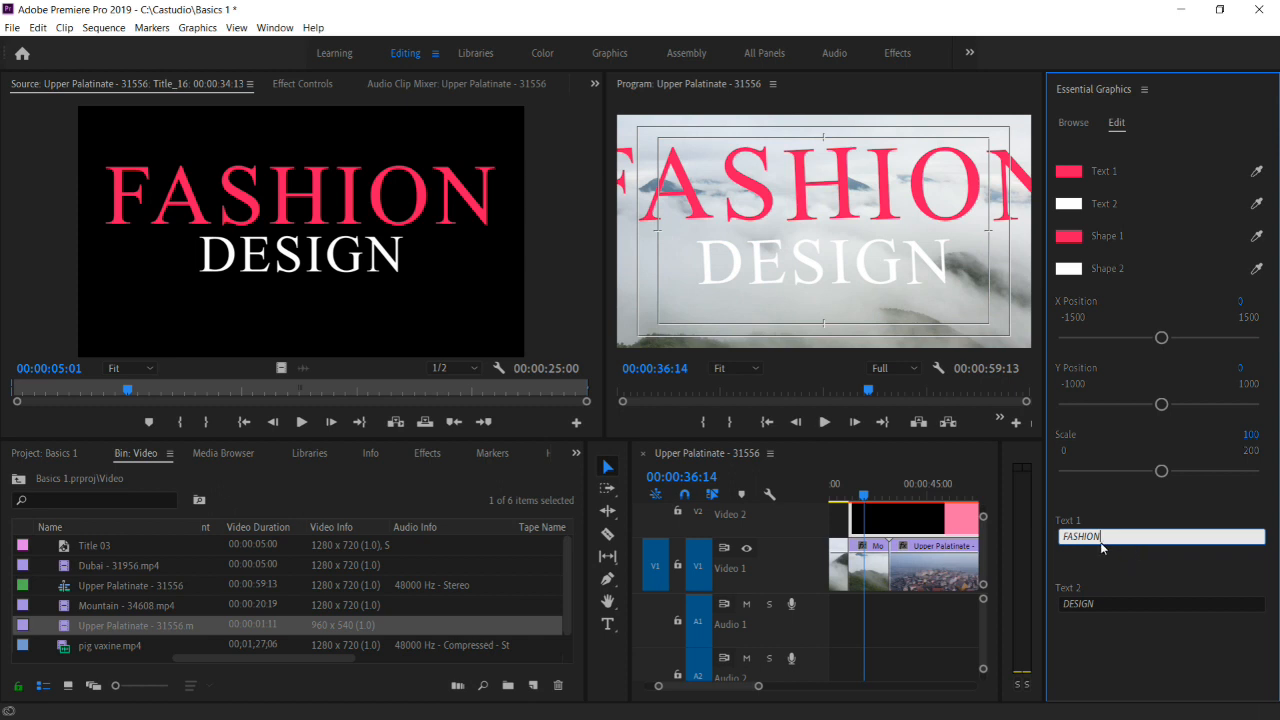
{"action": "left_click", "coordinate": [857, 497]}
{"action": "left_click_drag", "start_coordinate": [856, 501], "coordinate": [849, 501]}
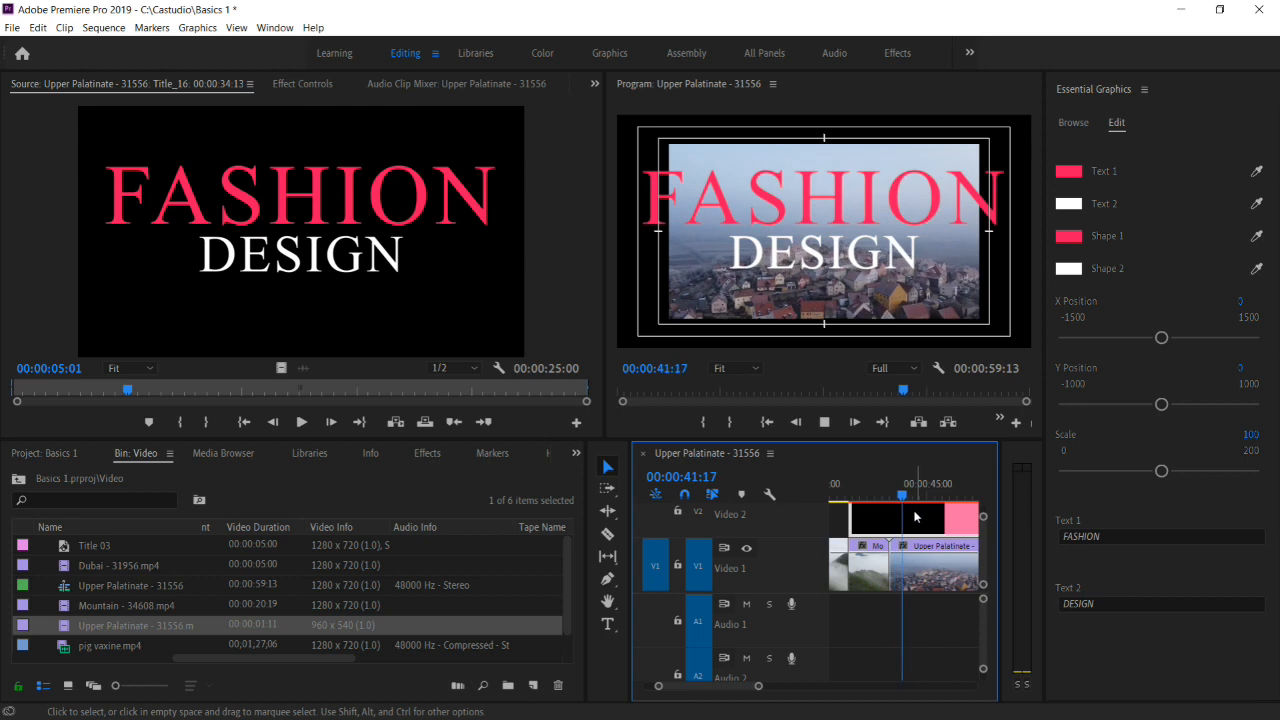
{"action": "key", "text": "space"}
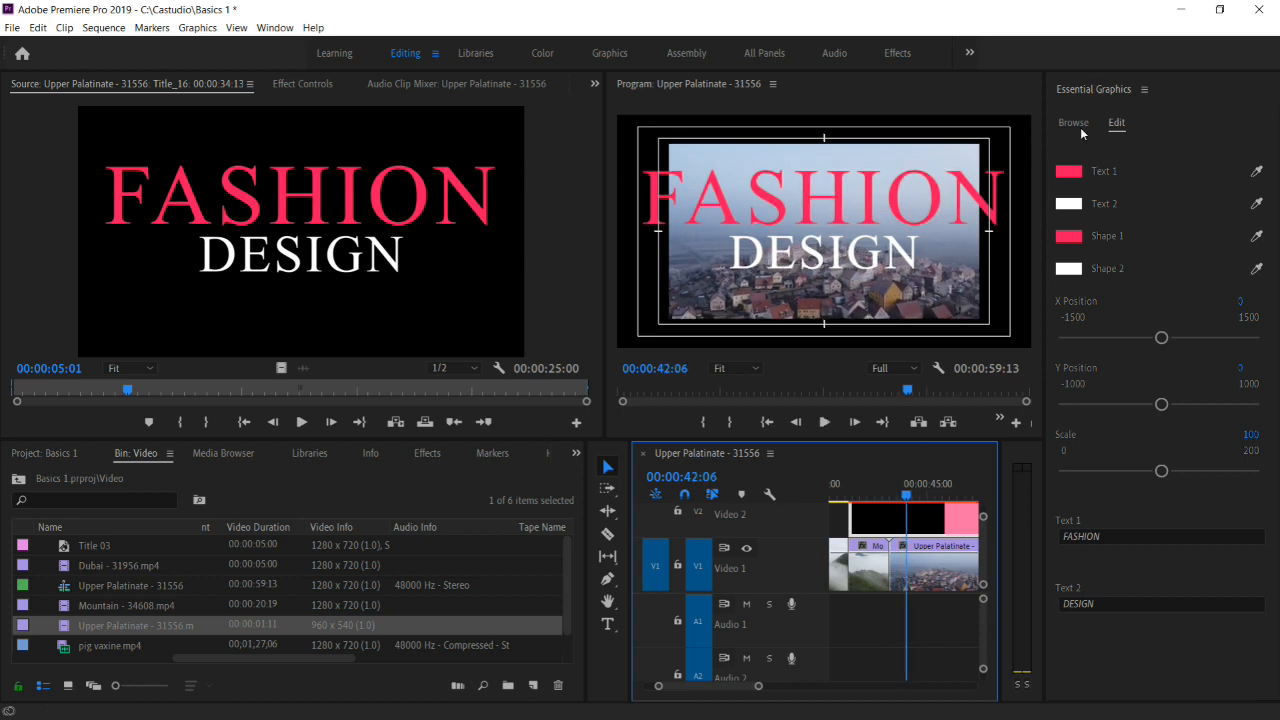
{"action": "left_click", "coordinate": [1076, 125]}
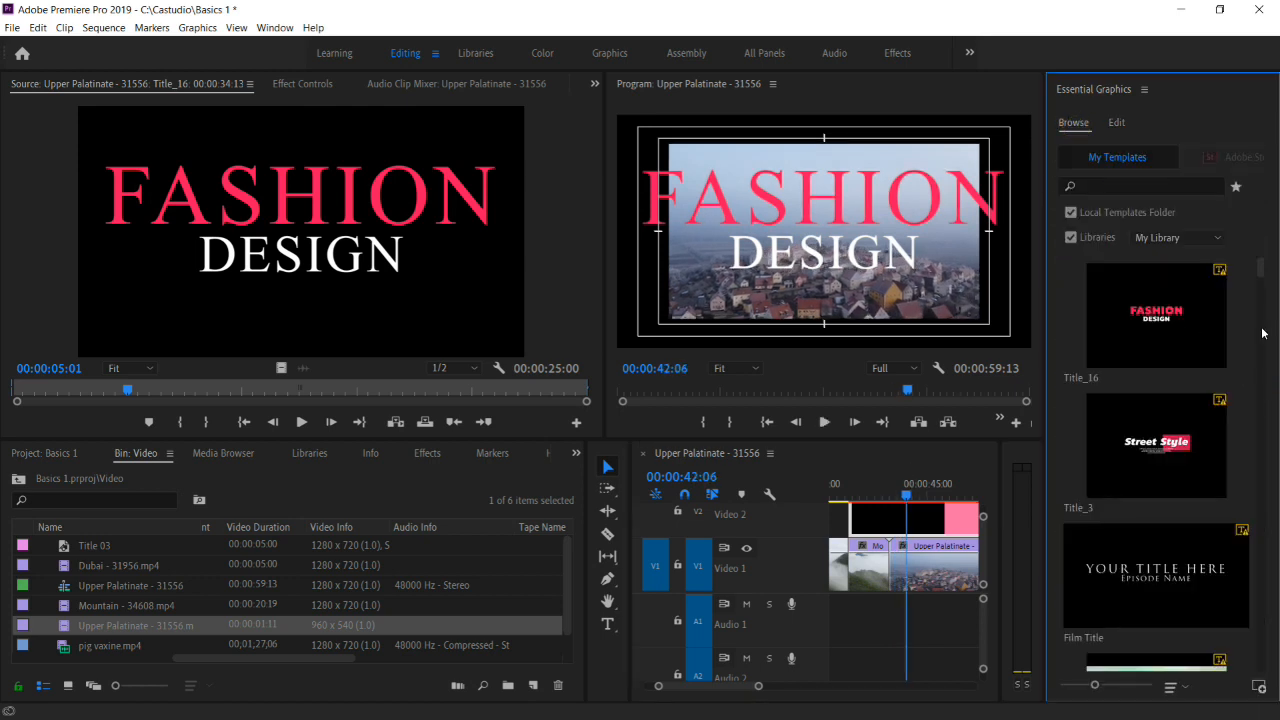
{"action": "left_click_drag", "start_coordinate": [1260, 280], "coordinate": [1270, 340]}
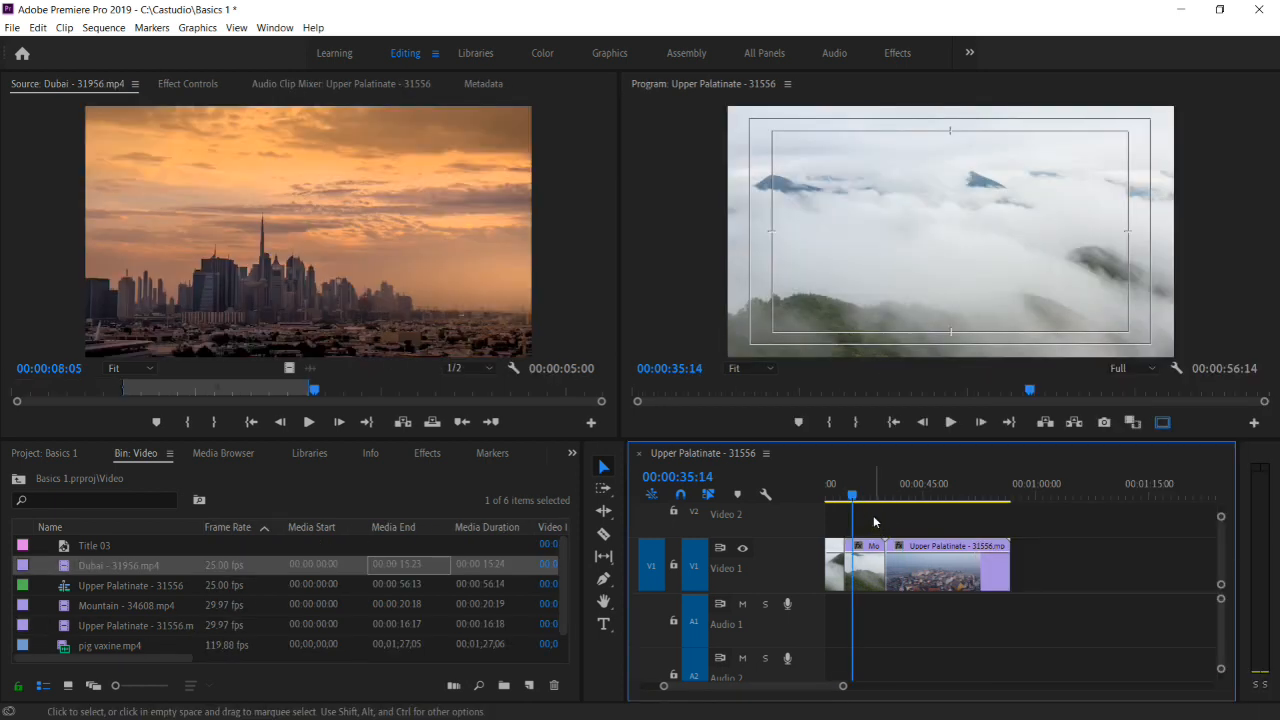
{"action": "left_click", "coordinate": [274, 27]}
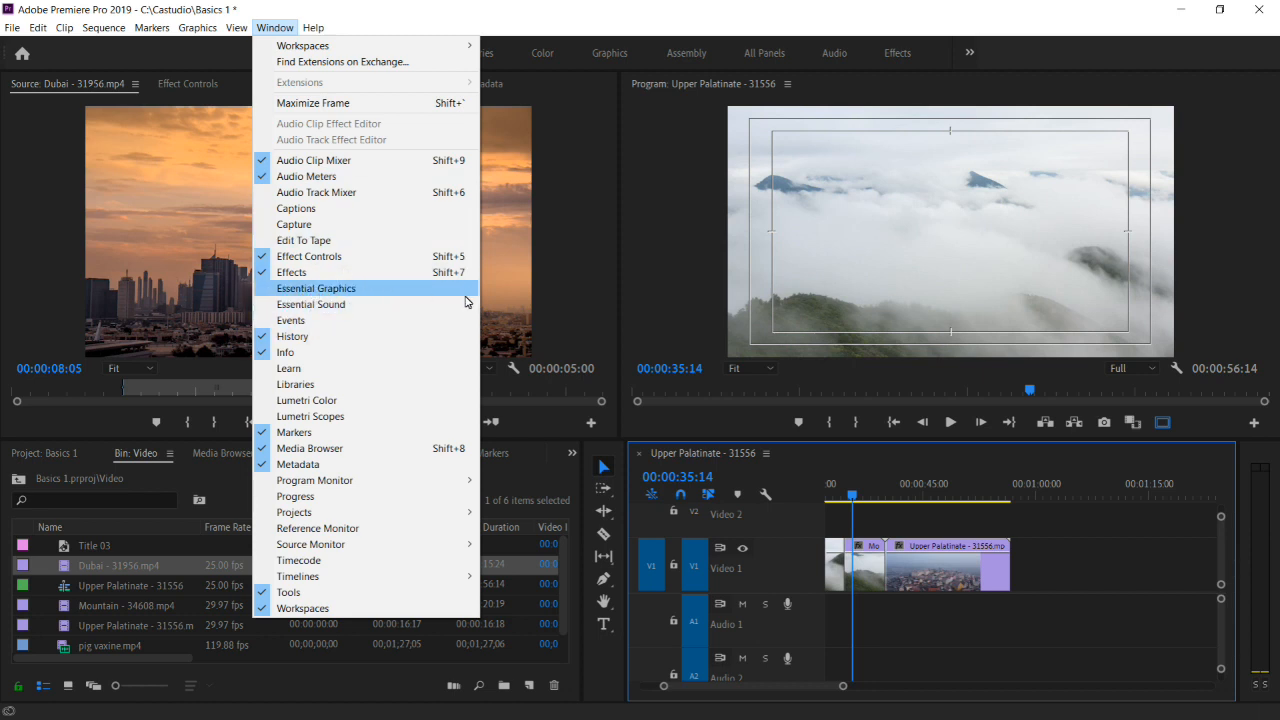
{"action": "left_click", "coordinate": [883, 516]}
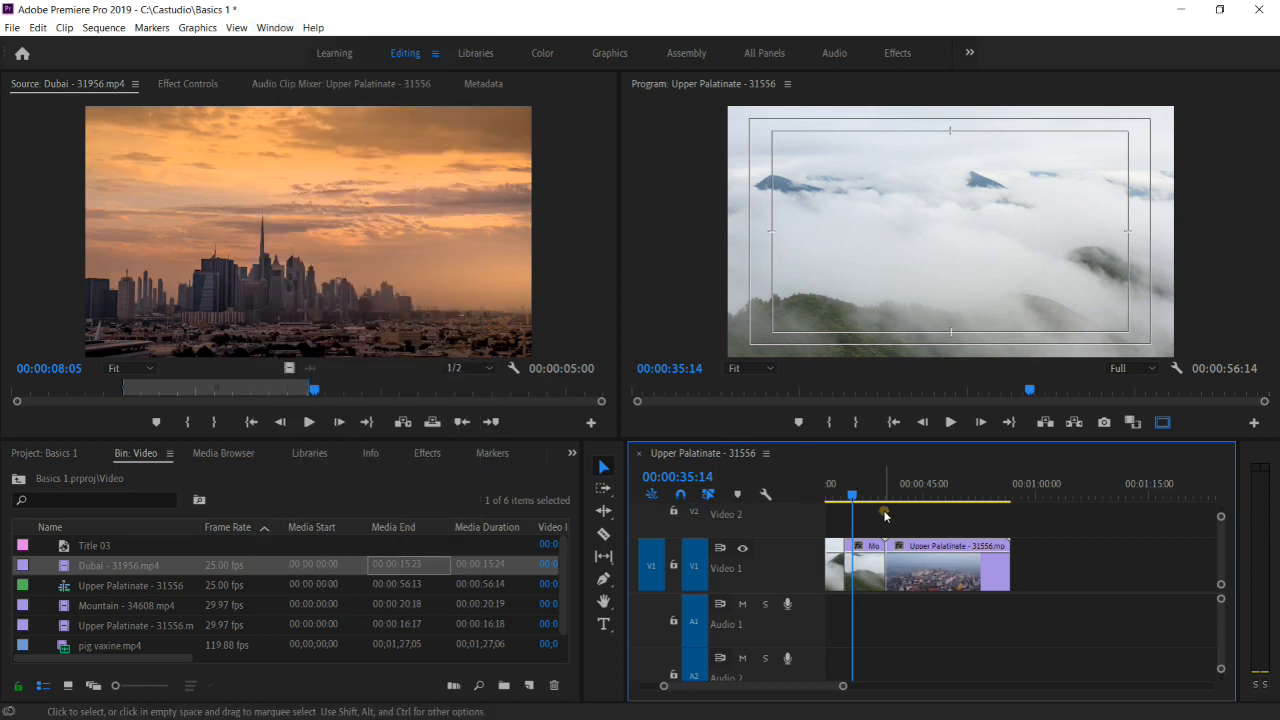
{"action": "left_click", "coordinate": [4, 35]}
{"action": "left_click", "coordinate": [923, 527]}
{"action": "left_click", "coordinate": [918, 523]}
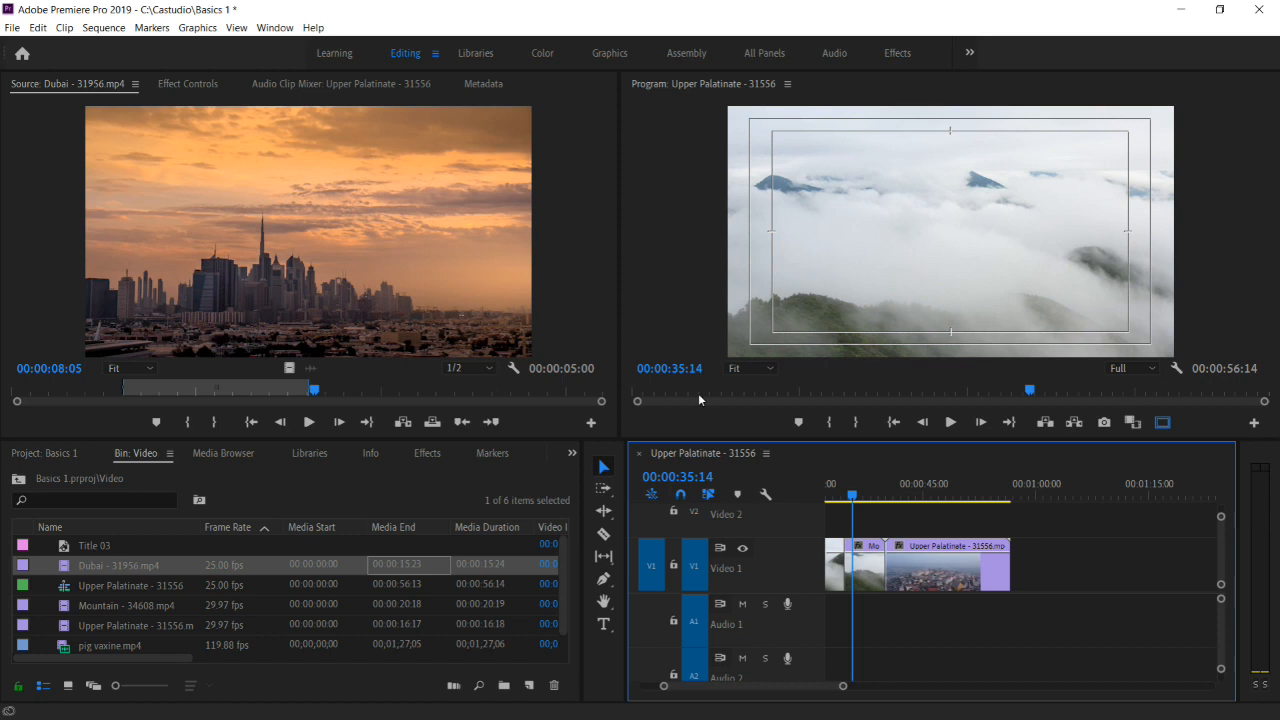
Create a legacy title named "Basics 1" and widen the canvas area in the title editor
{"action": "left_click", "coordinate": [8, 30]}
{"action": "mouse_move", "coordinate": [30, 46]}
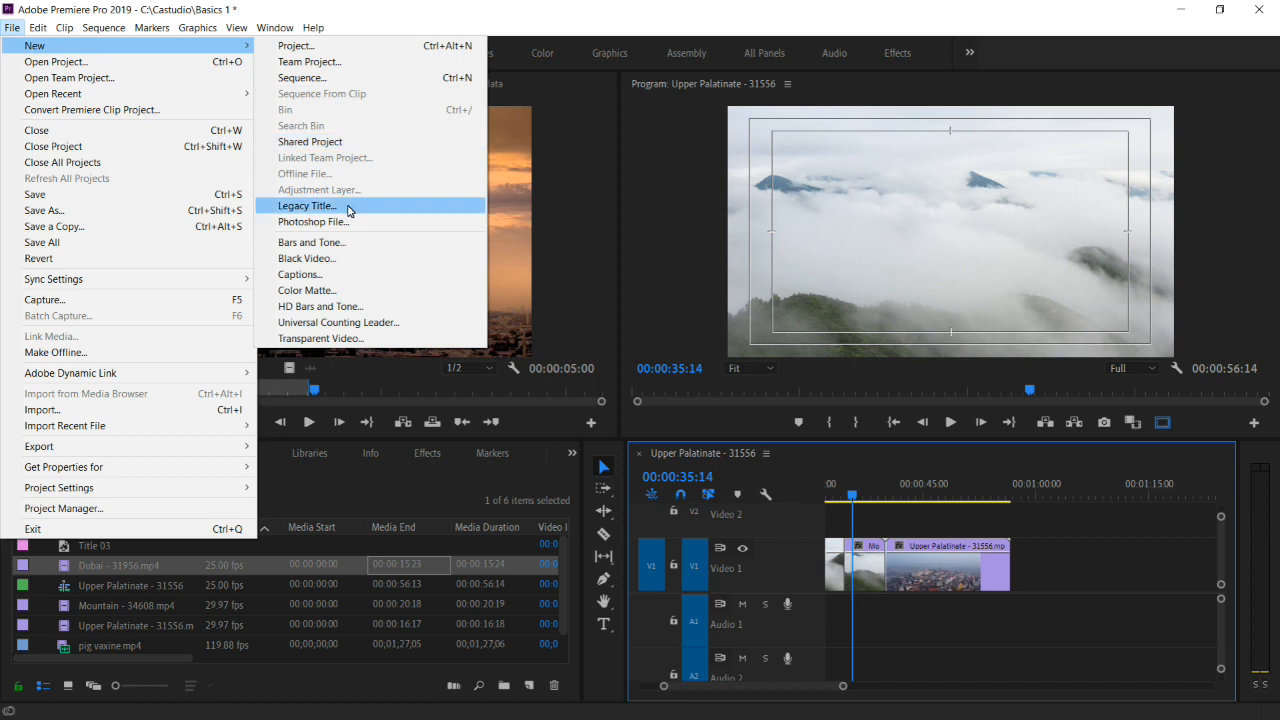
{"action": "left_click", "coordinate": [306, 205]}
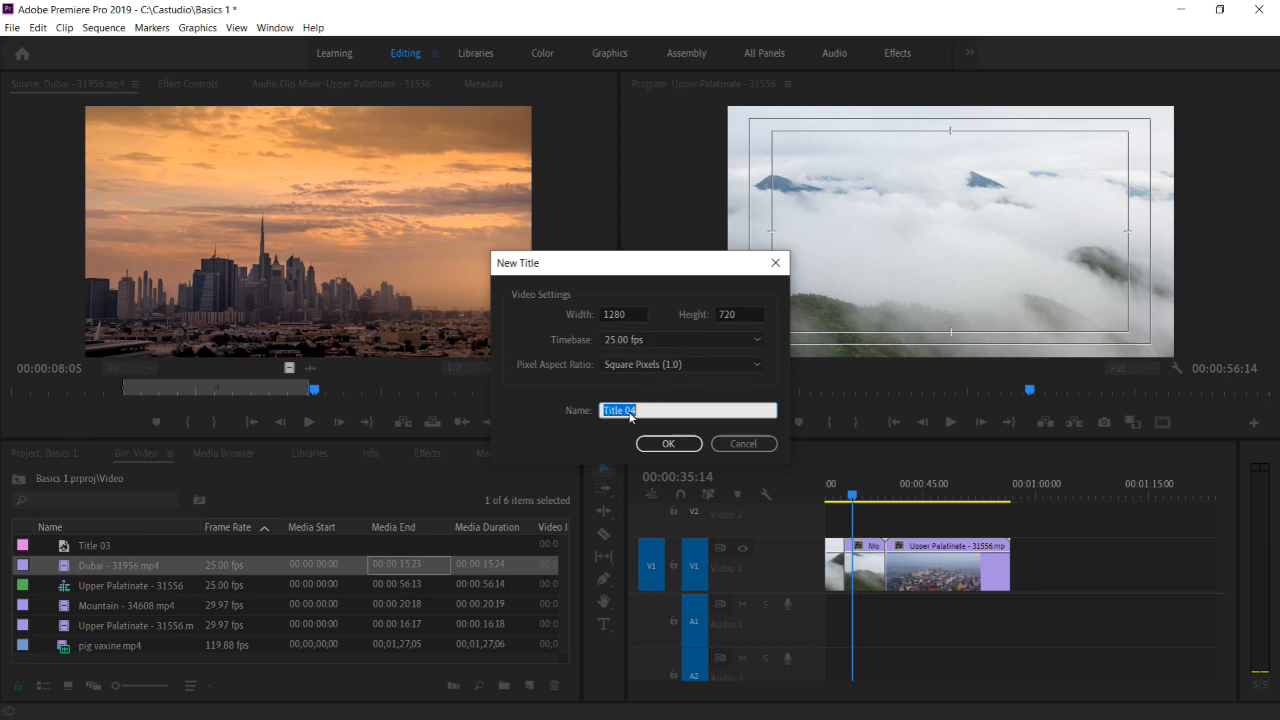
{"action": "type", "text": "Basics 1"}
{"action": "left_click", "coordinate": [672, 444]}
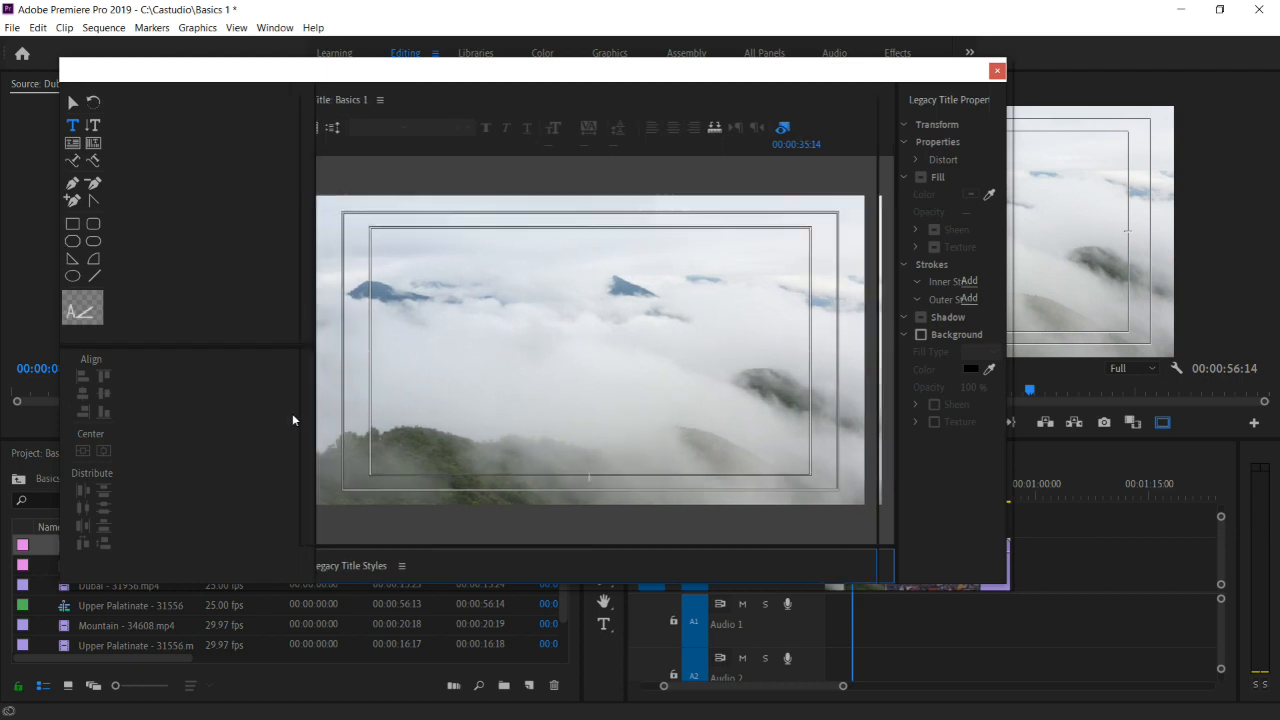
{"action": "left_click_drag", "start_coordinate": [168, 410], "coordinate": [142, 413]}
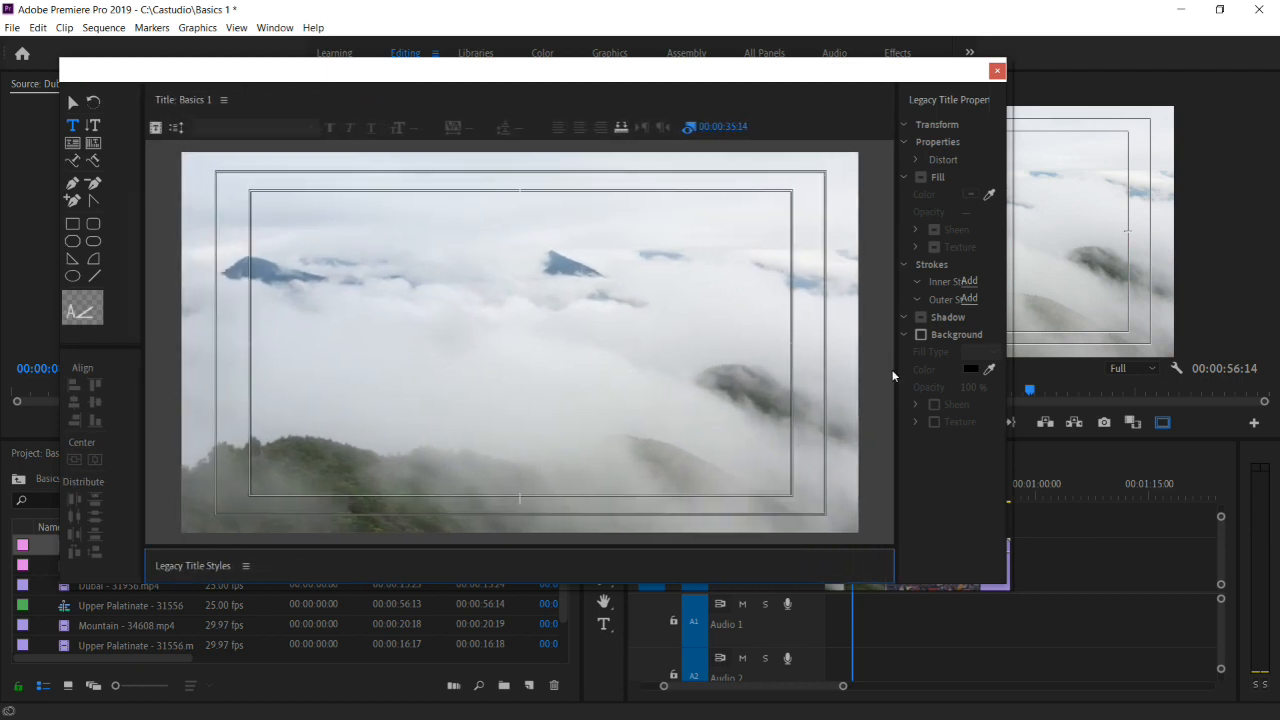
Widen the title properties area and add the text "talktime" in Tahoma to the upper middle of the title canvas
{"action": "left_click_drag", "start_coordinate": [894, 360], "coordinate": [794, 377]}
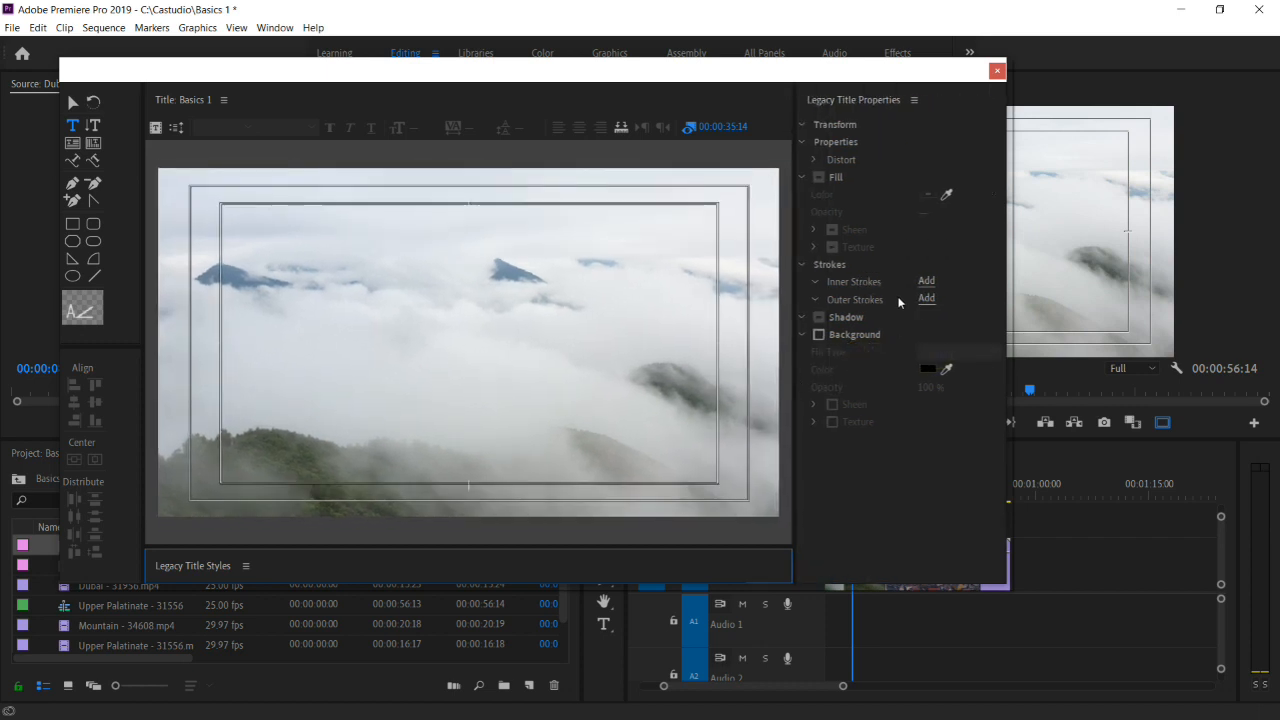
{"action": "left_click", "coordinate": [334, 318]}
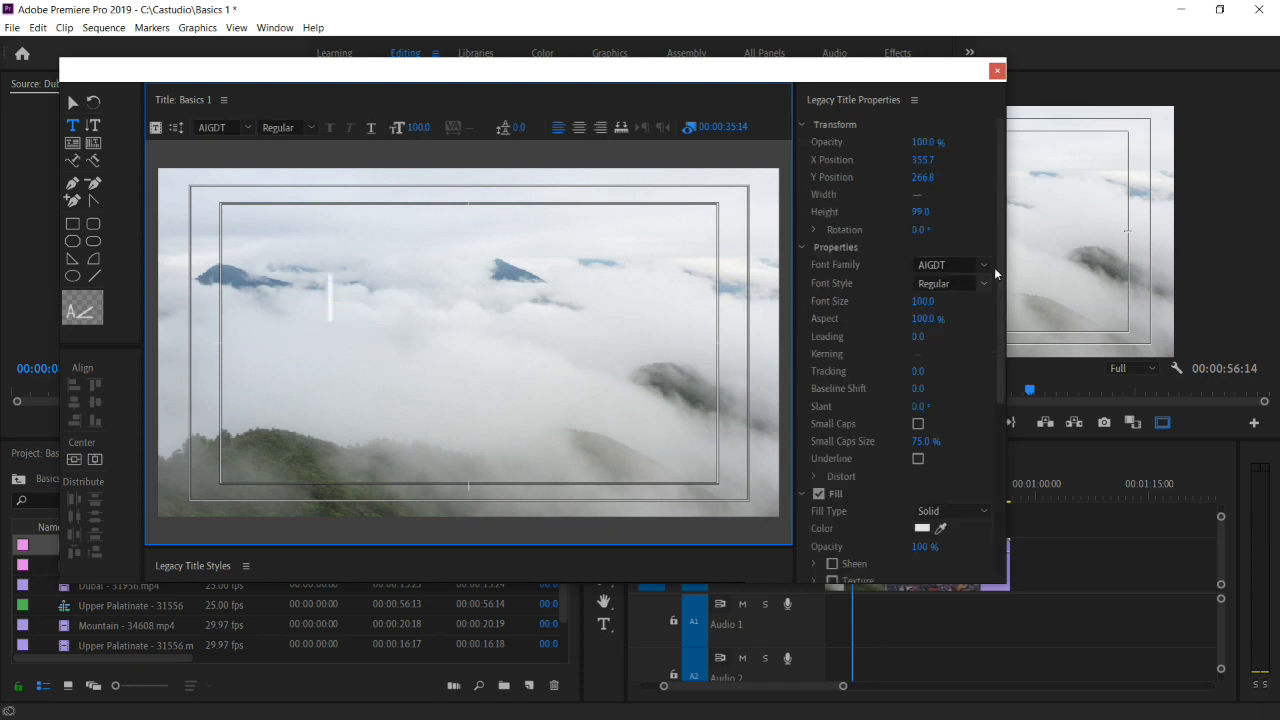
{"action": "left_click", "coordinate": [985, 267]}
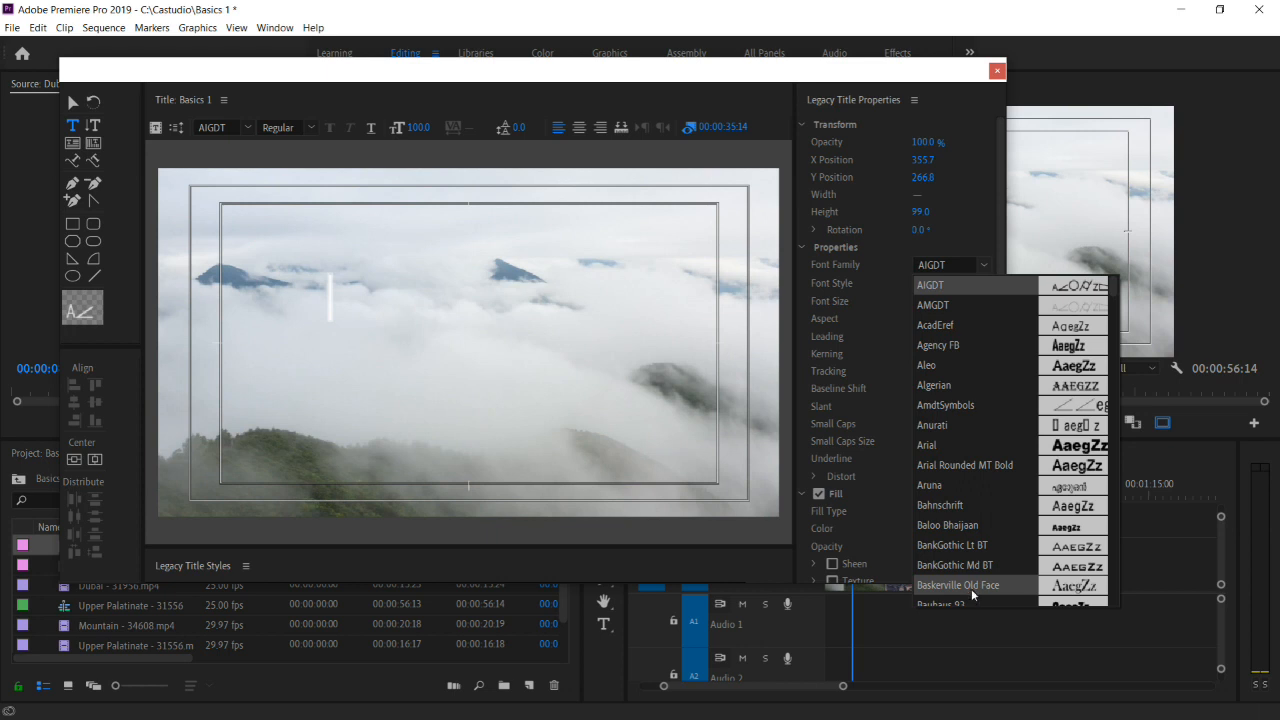
{"action": "scroll", "coordinate": [971, 591], "scroll_direction": "down", "scroll_amount": 1}
{"action": "left_click", "coordinate": [940, 549]}
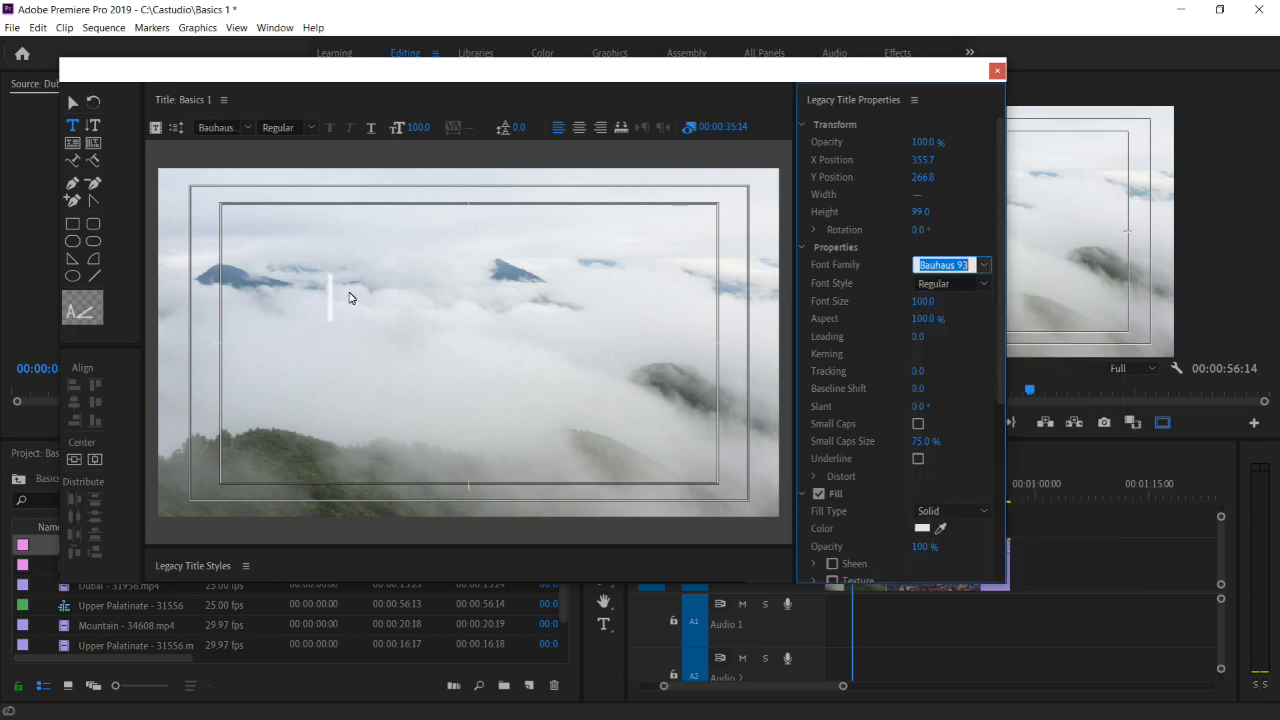
{"action": "type", "text": "Tahoma"}
{"action": "left_click", "coordinate": [322, 308]}
{"action": "type", "text": "Talking"}
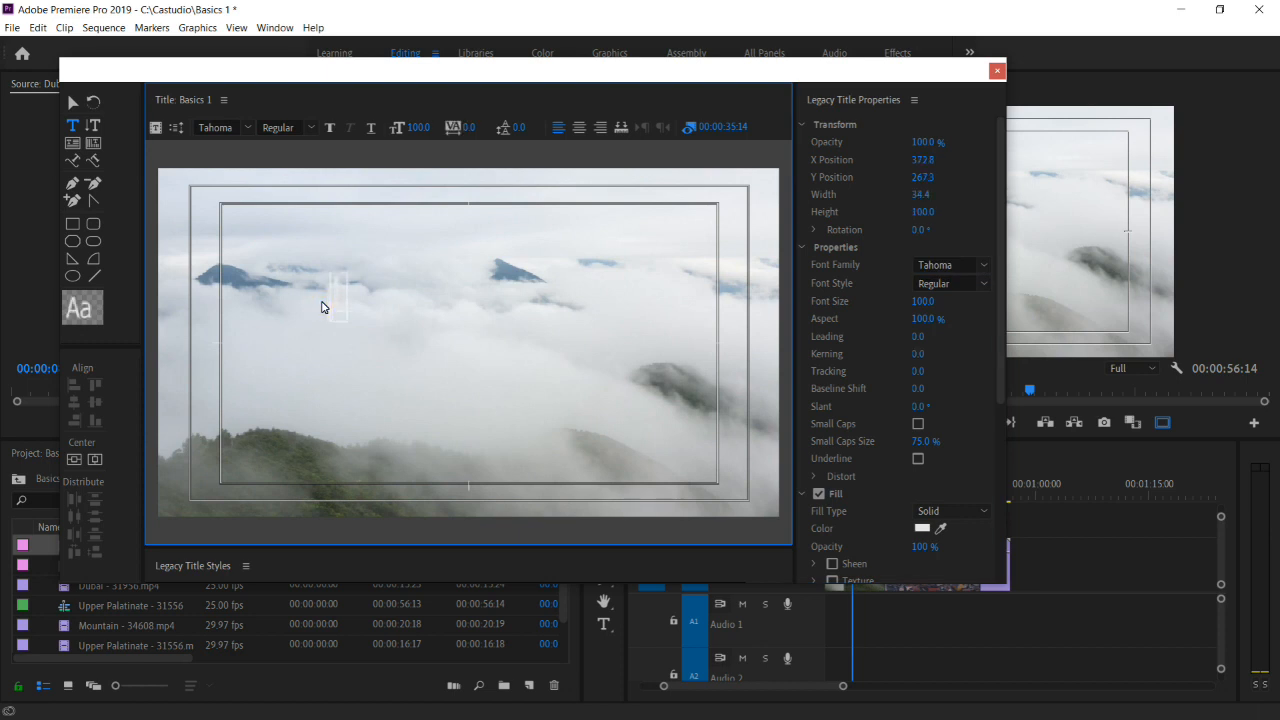
{"action": "type", "text": "e"}
Set the talktime text's fill colour to black (000000) and enlarge the text to a font size of about 119
{"action": "double_click", "coordinate": [490, 317]}
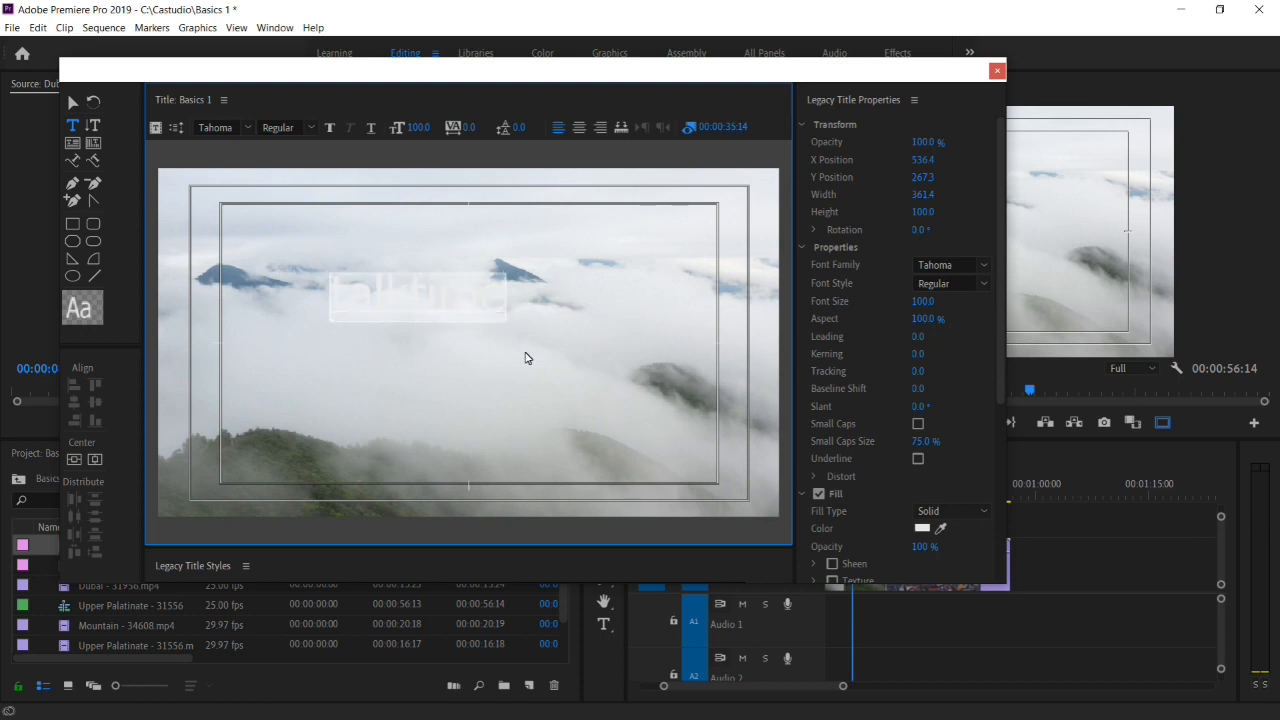
{"action": "left_click", "coordinate": [921, 529]}
{"action": "left_click", "coordinate": [645, 442]}
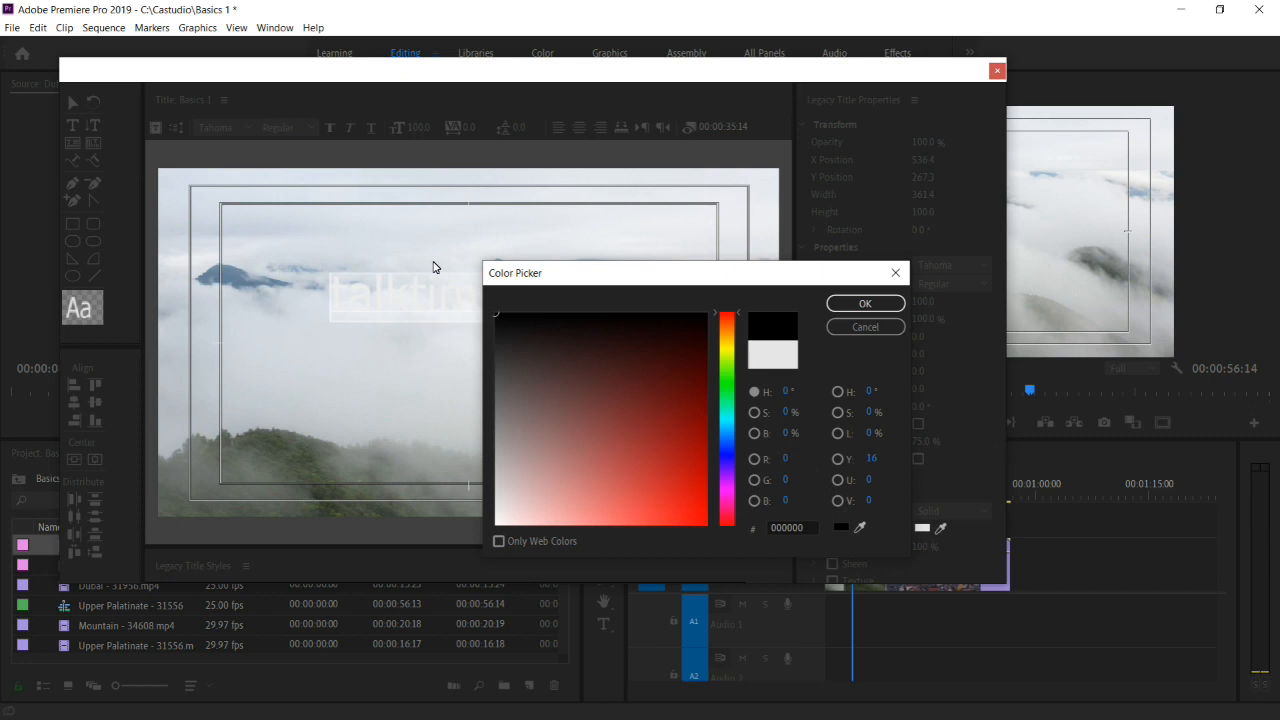
{"action": "left_click", "coordinate": [850, 303]}
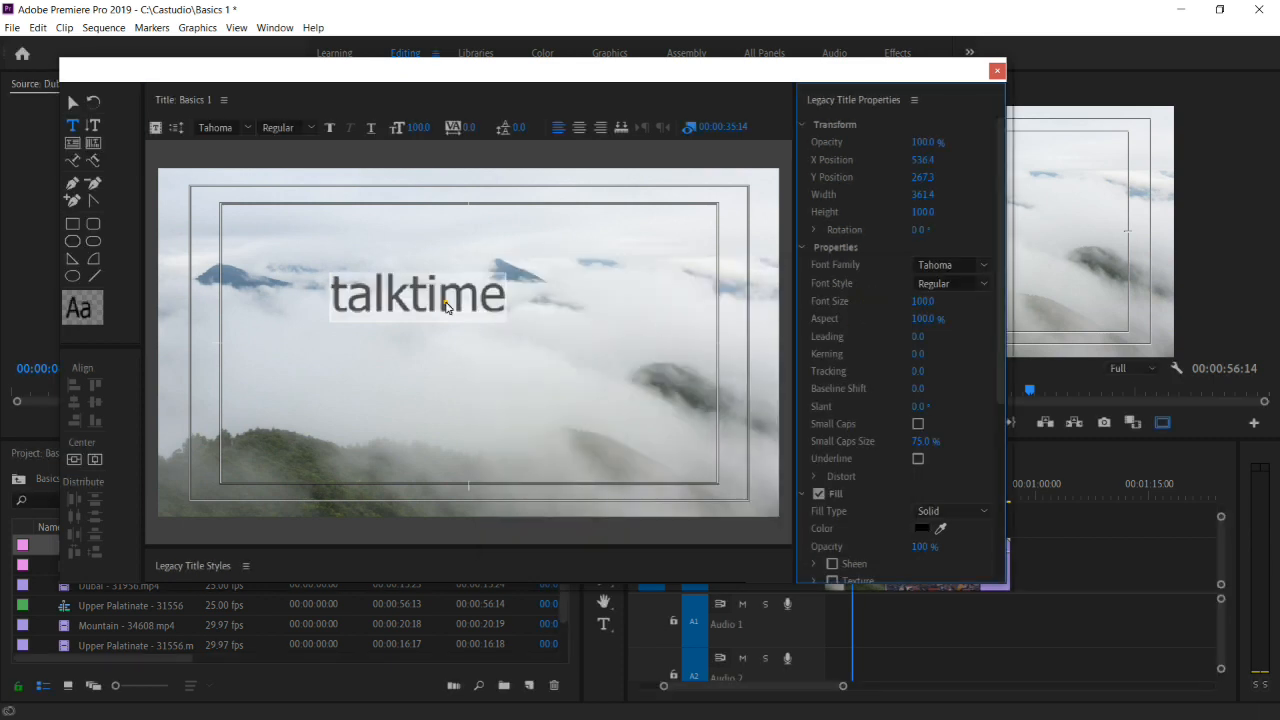
{"action": "left_click", "coordinate": [447, 307]}
{"action": "left_click", "coordinate": [72, 102]}
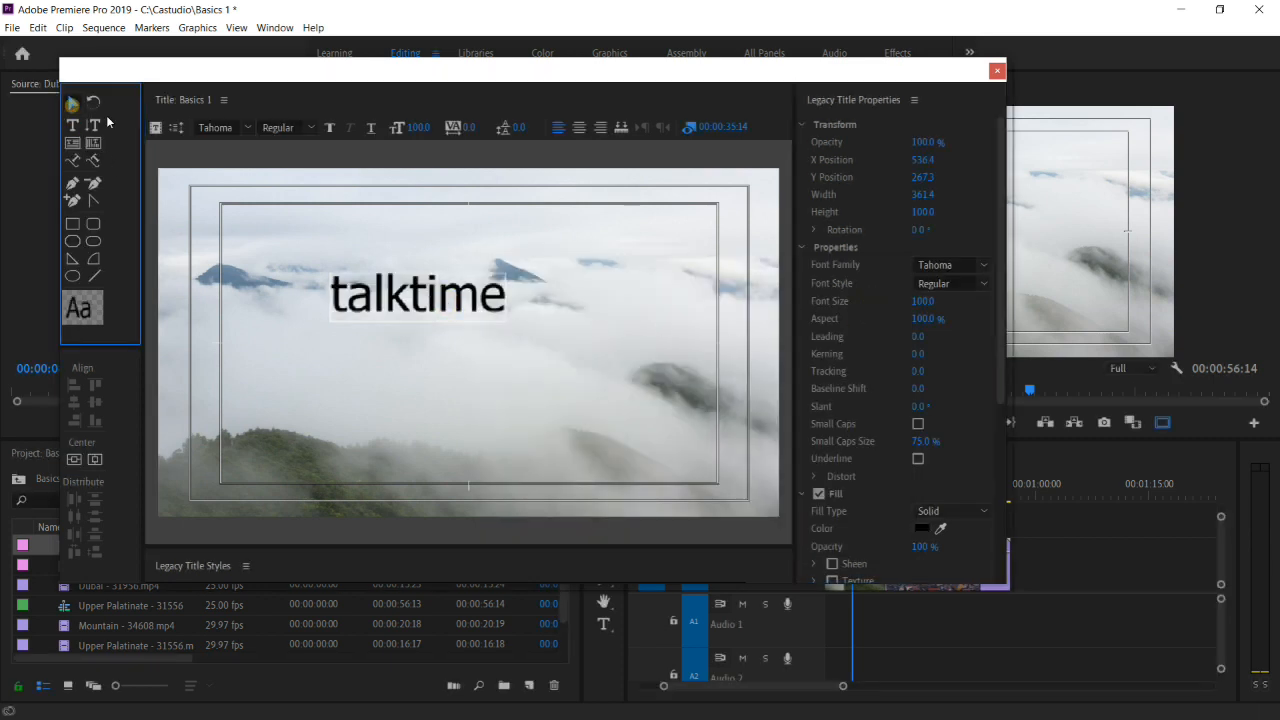
{"action": "left_click_drag", "start_coordinate": [506, 322], "coordinate": [534, 337]}
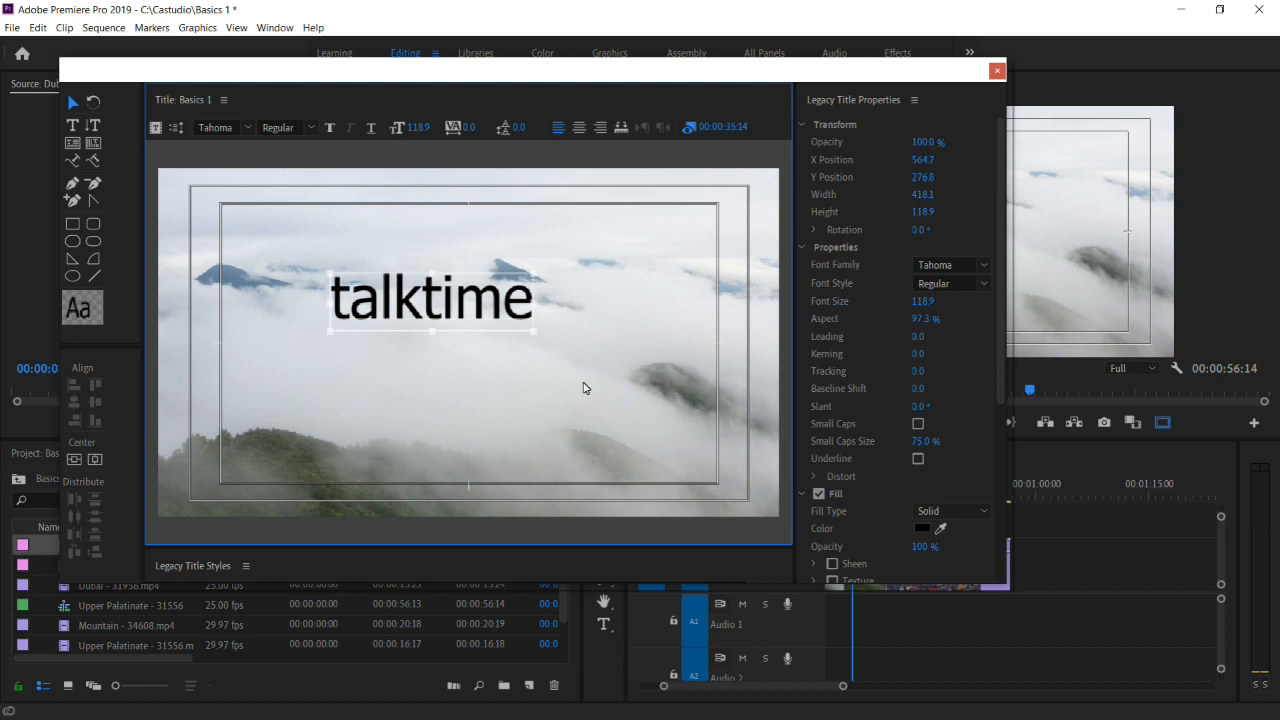
Place the Basics 1 title on Video 2 above the Upper Palatinate clip and move the playhead to 00:00:43:24
{"action": "left_click", "coordinate": [996, 73]}
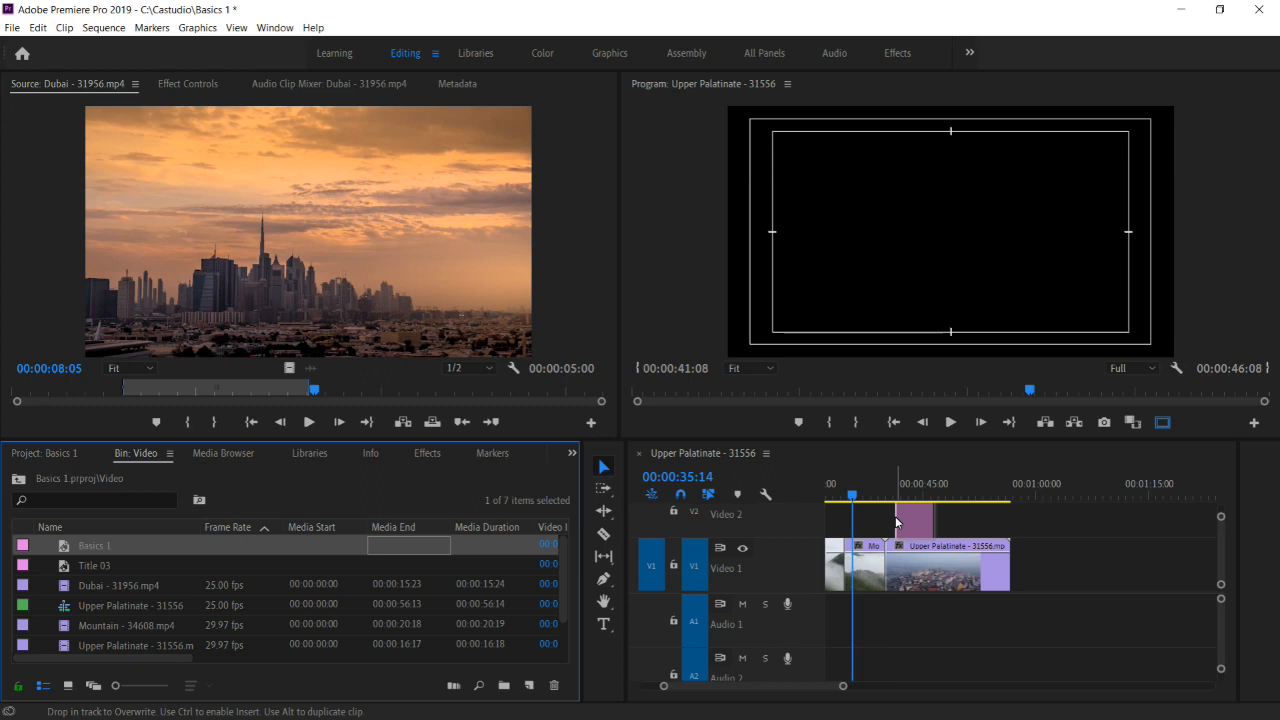
{"action": "left_click", "coordinate": [917, 487]}
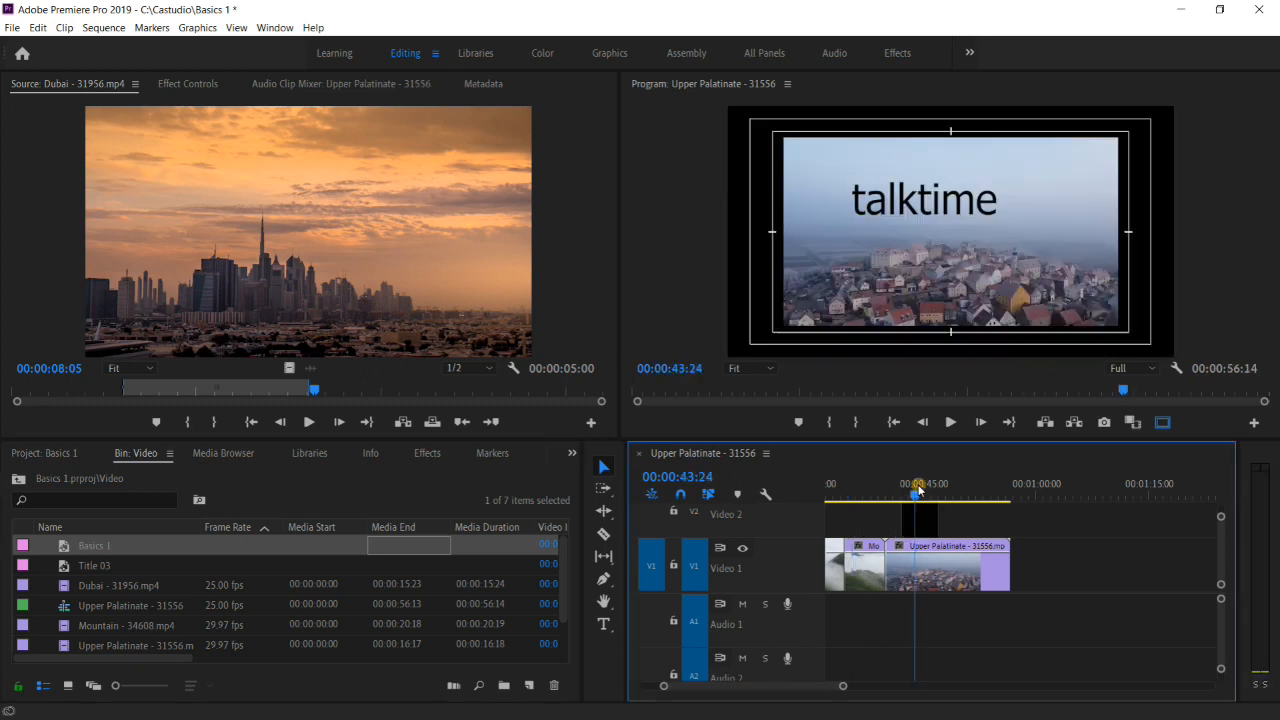